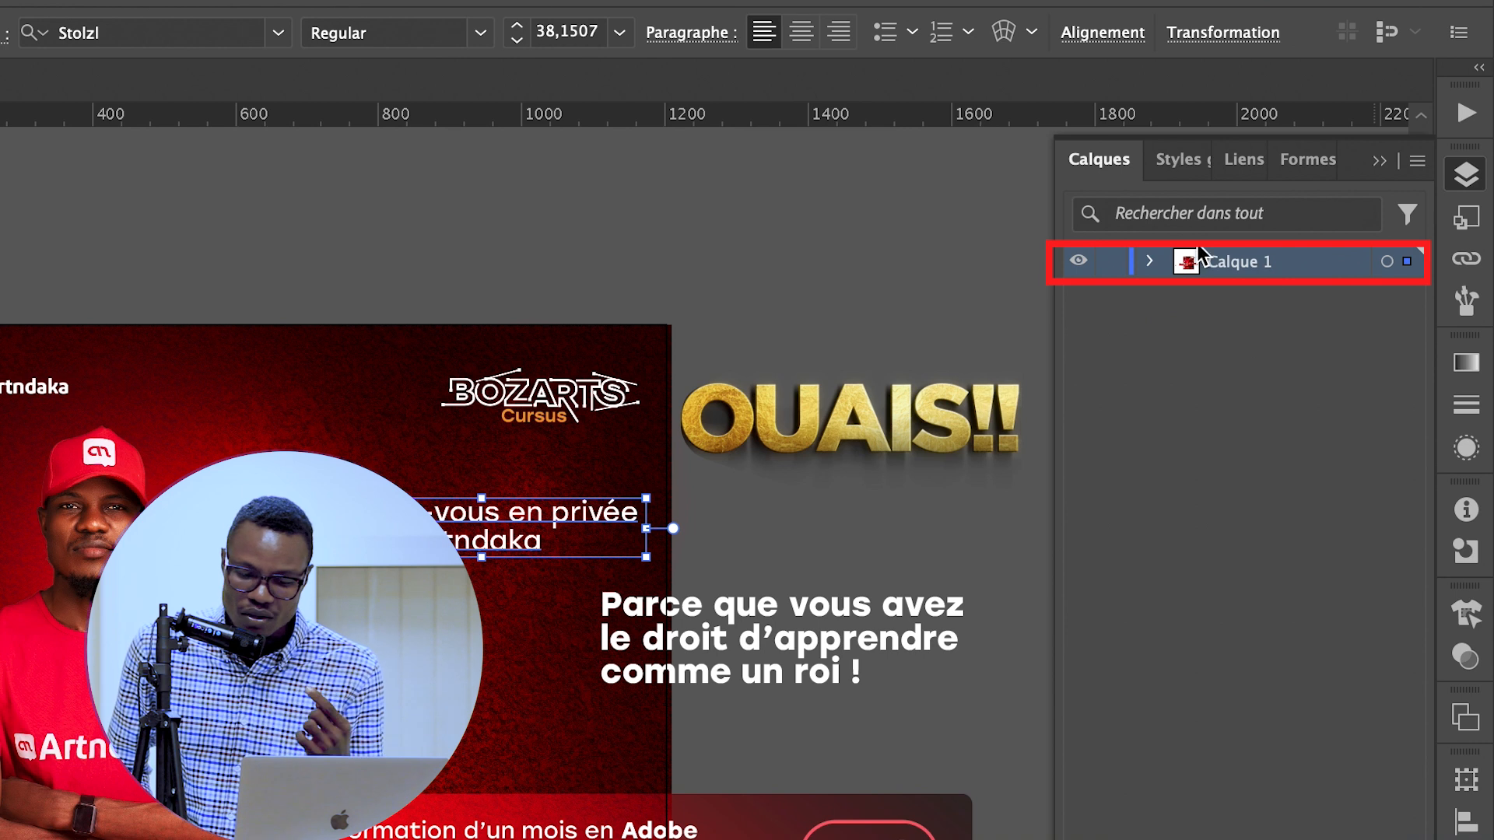
- Expand Calque 1 and several of its nested groups to examine the objects they contain
{"action": "left_click", "coordinate": [1152, 261]}
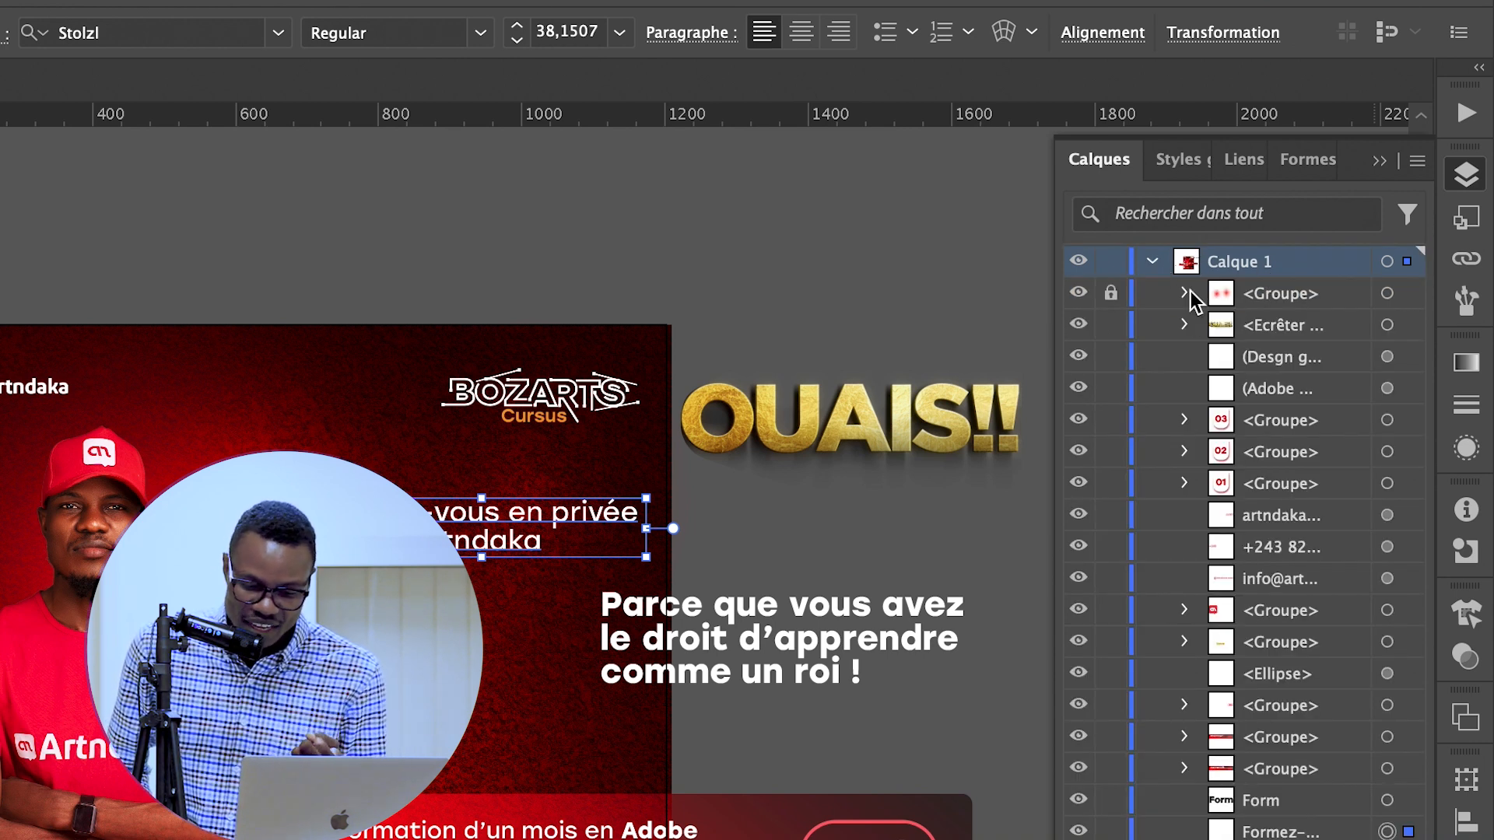
{"action": "left_click", "coordinate": [1189, 293]}
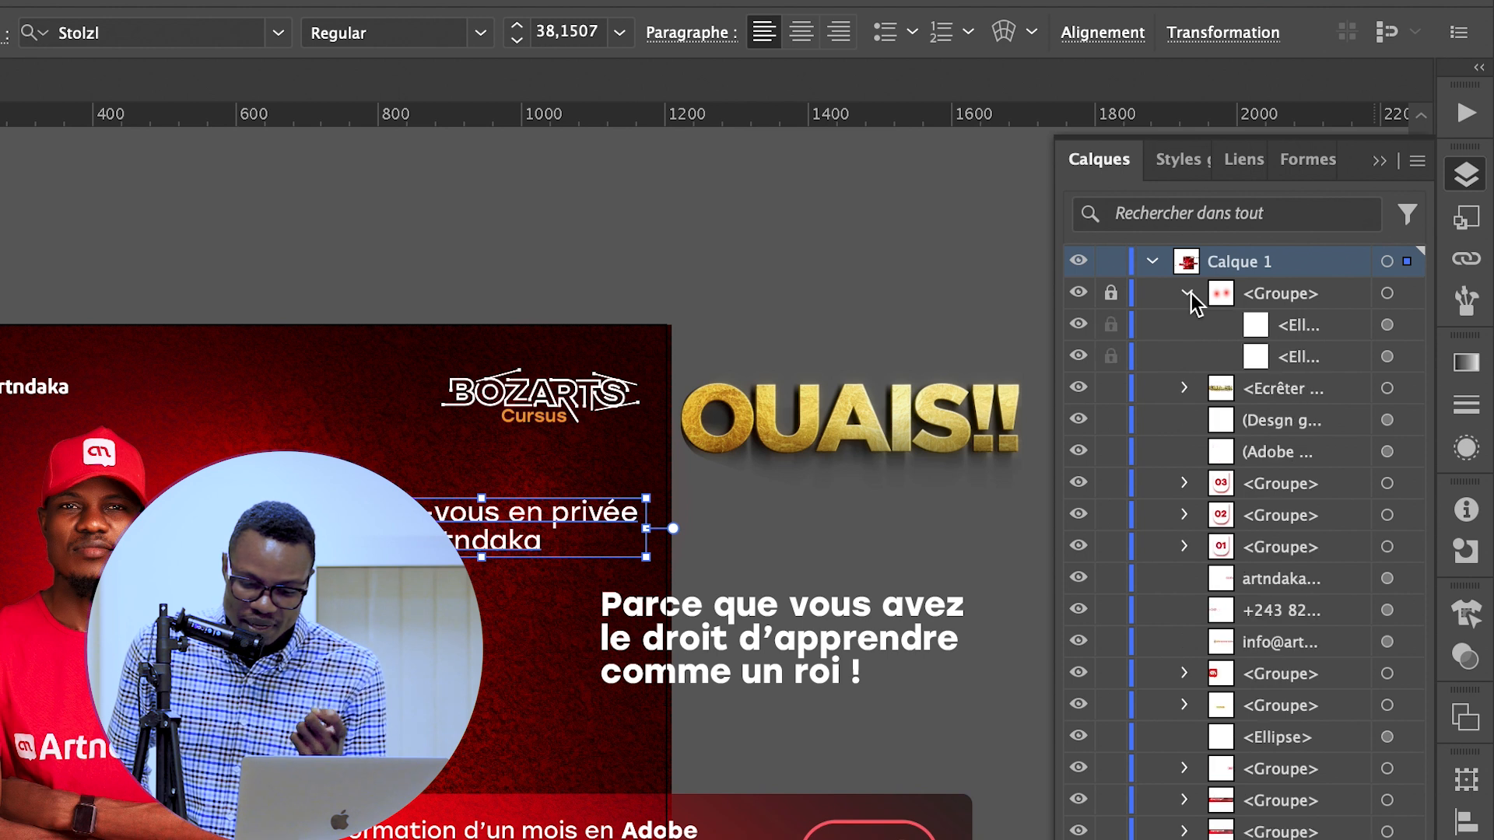
{"action": "left_click", "coordinate": [1185, 388]}
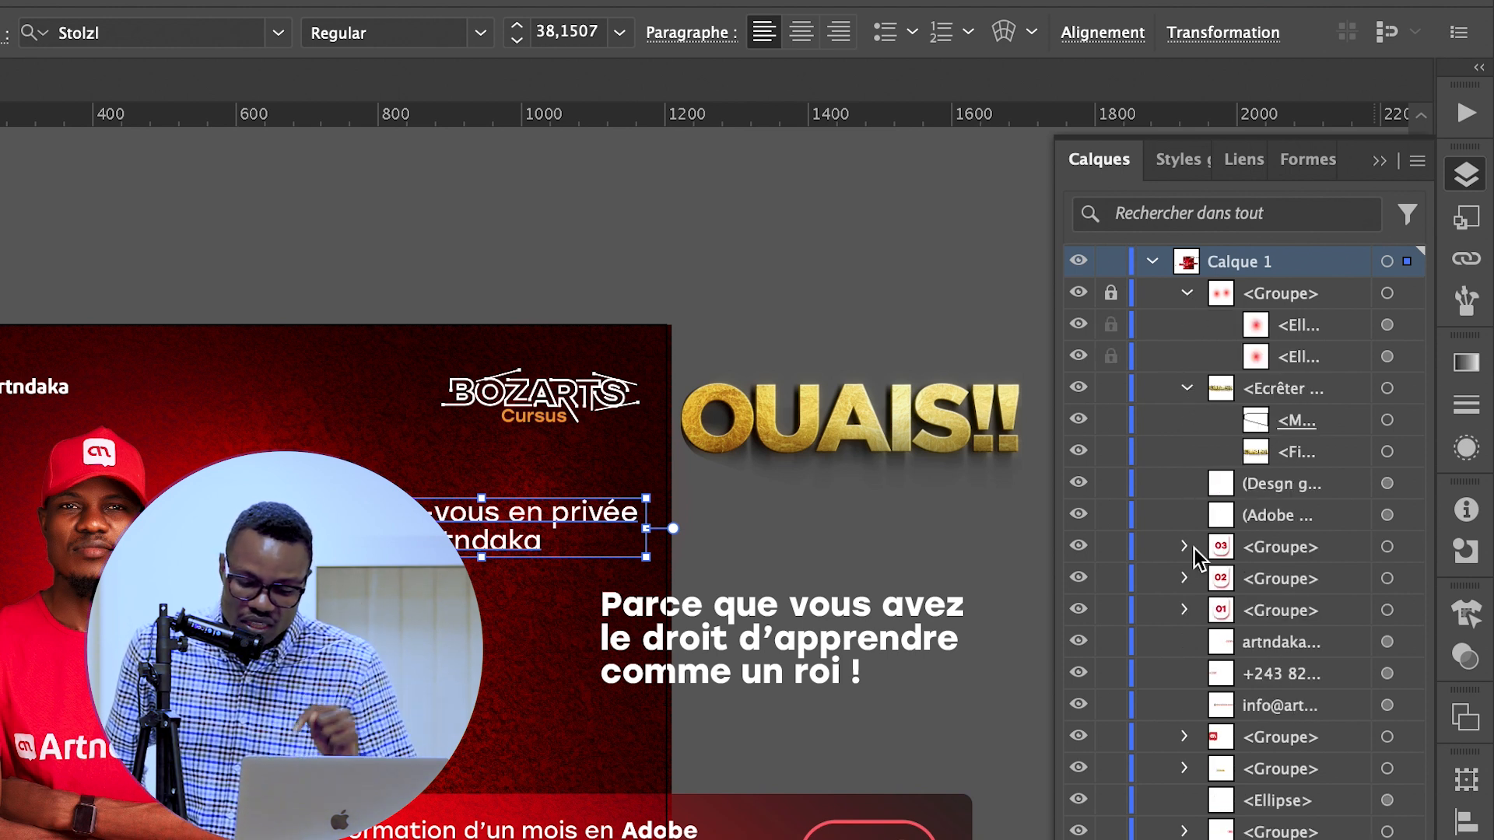
{"action": "left_click", "coordinate": [1184, 547]}
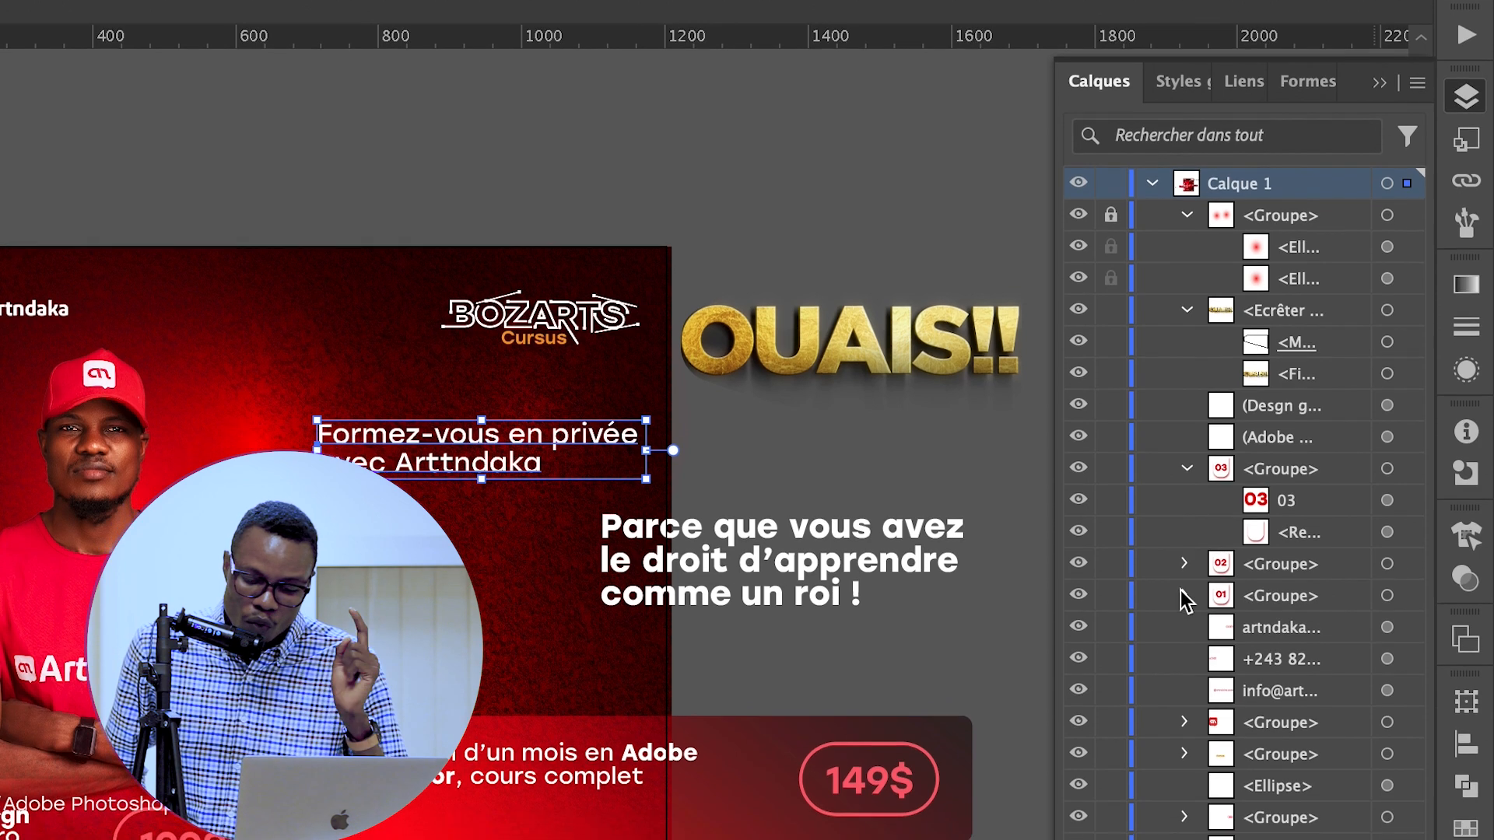
{"action": "left_click", "coordinate": [1184, 567]}
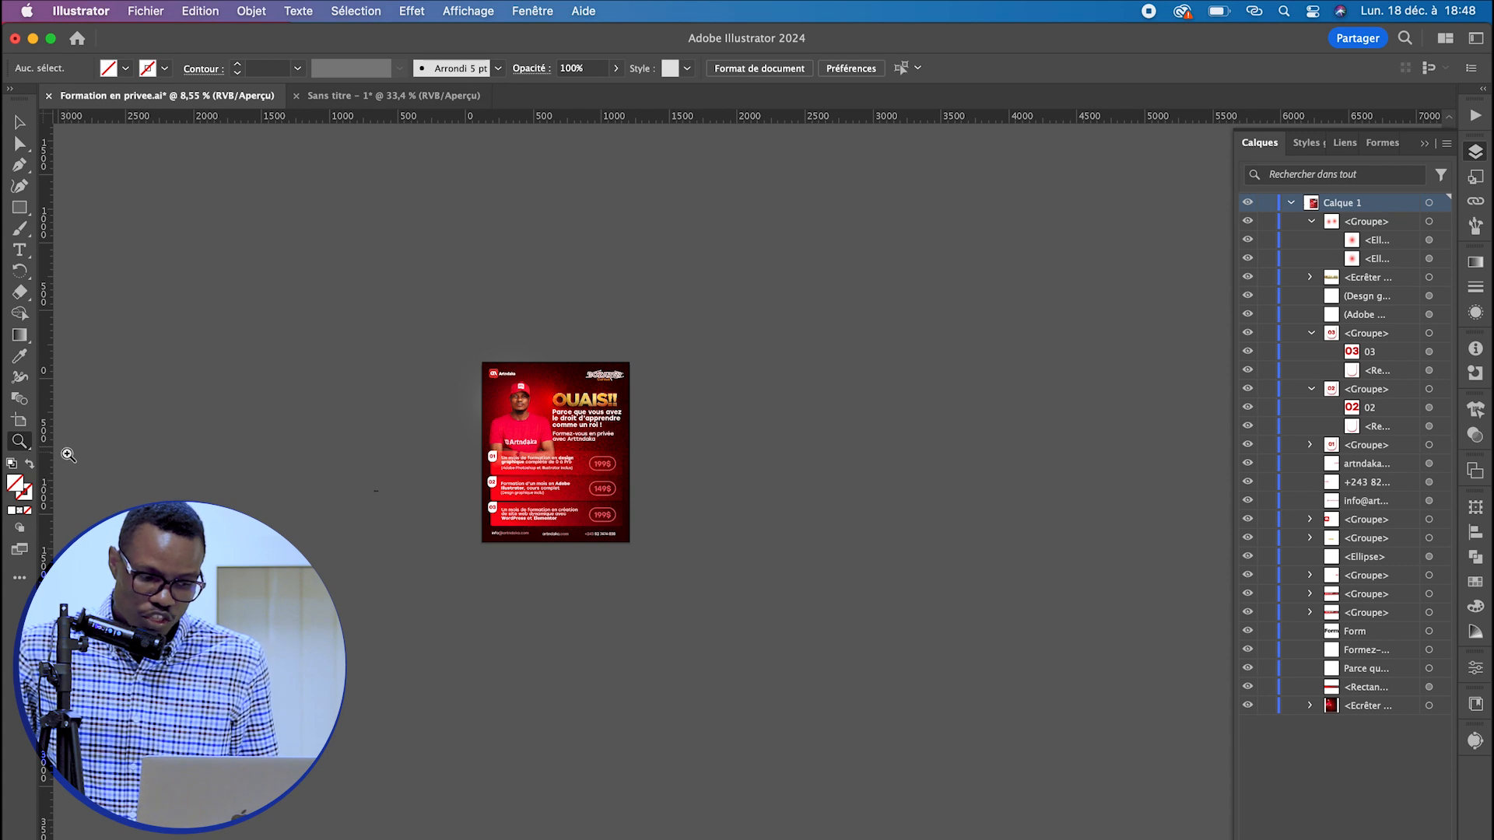
- Duplicate the Plan de travail 1 artboard with its poster, placing three copies around the original
{"action": "left_click", "coordinate": [20, 423]}
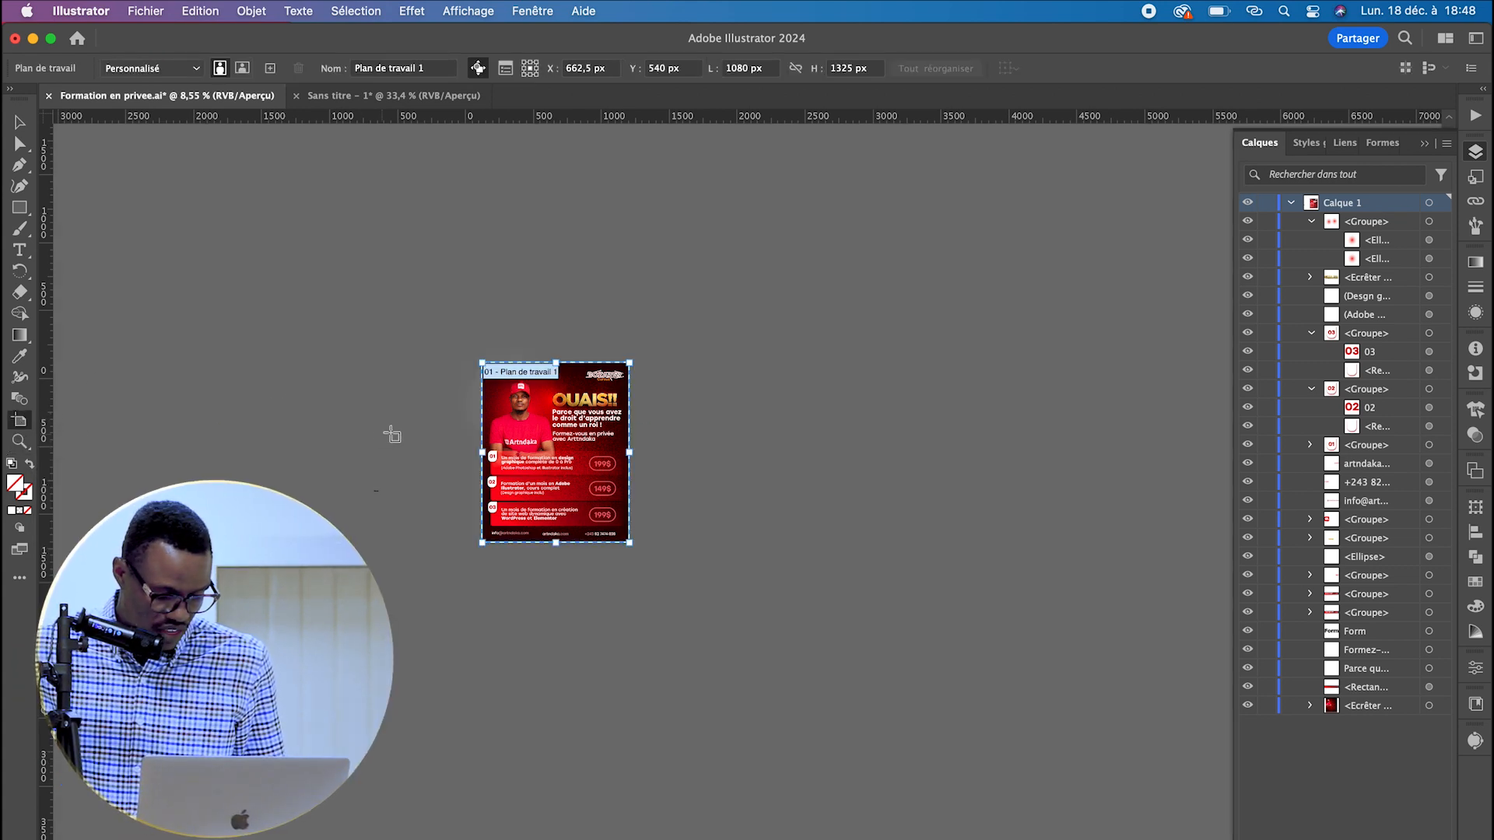
{"action": "left_click_drag", "start_coordinate": [580, 427], "coordinate": [824, 630]}
{"action": "left_click_drag", "start_coordinate": [609, 439], "coordinate": [304, 325]}
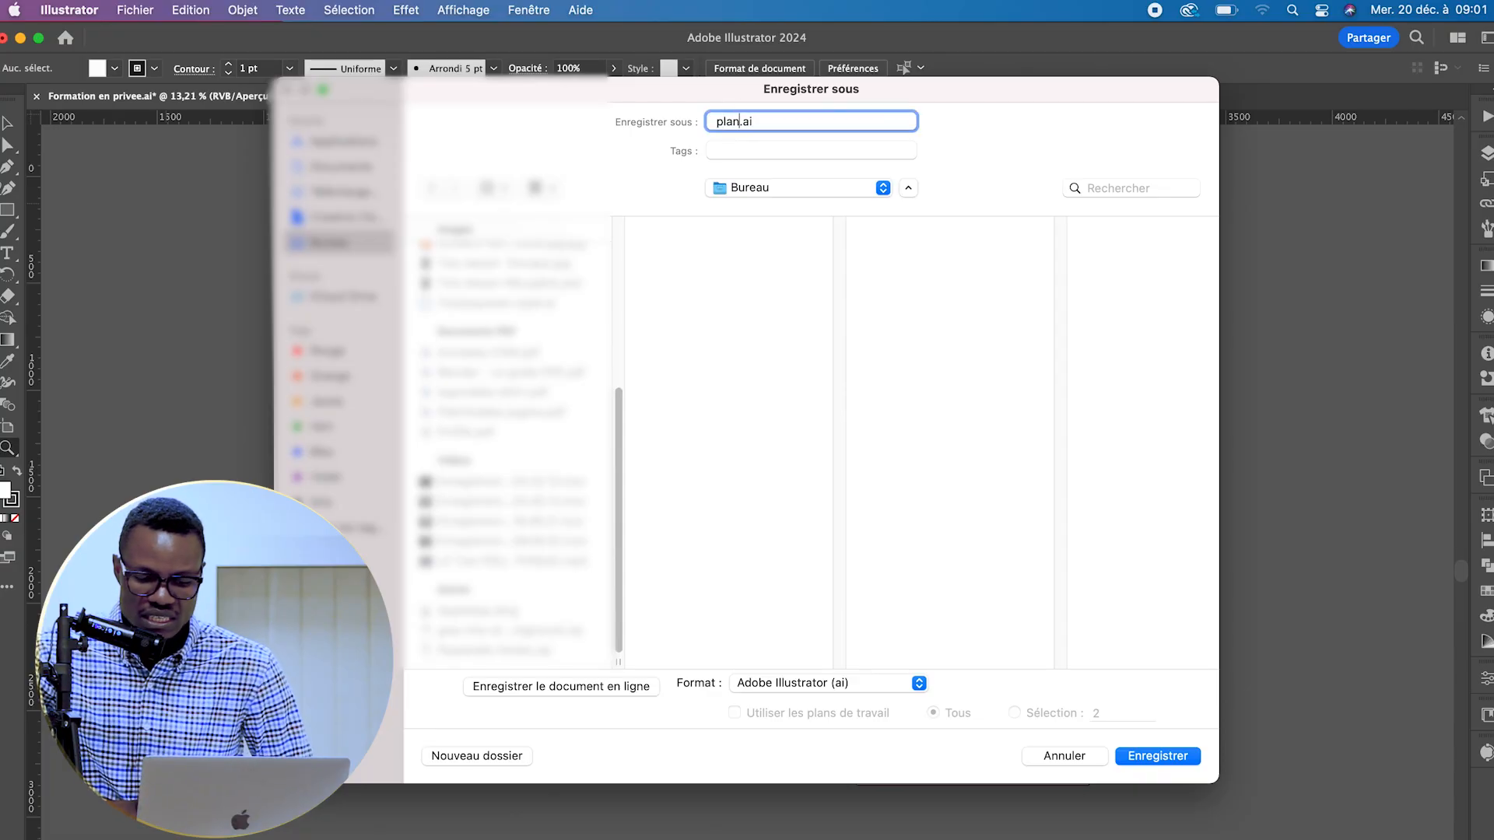
- Save all artboards to the Bureau folder as plan.pdf in Adobe PDF format, and preview the PDF's pages
{"action": "left_click", "coordinate": [829, 685]}
{"action": "left_click", "coordinate": [802, 740]}
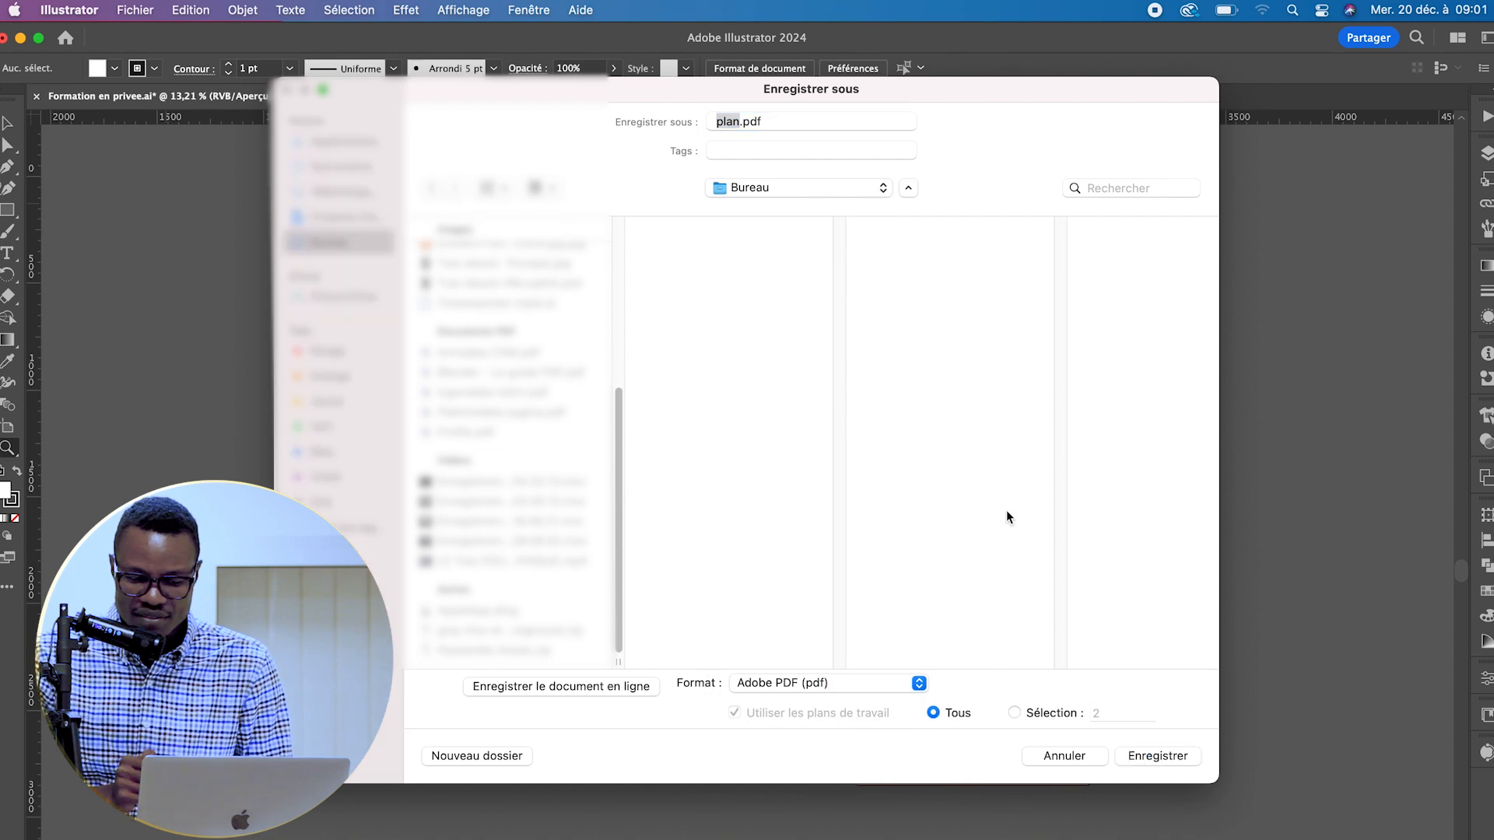
{"action": "key", "text": "Return"}
{"action": "left_click", "coordinate": [1116, 706]}
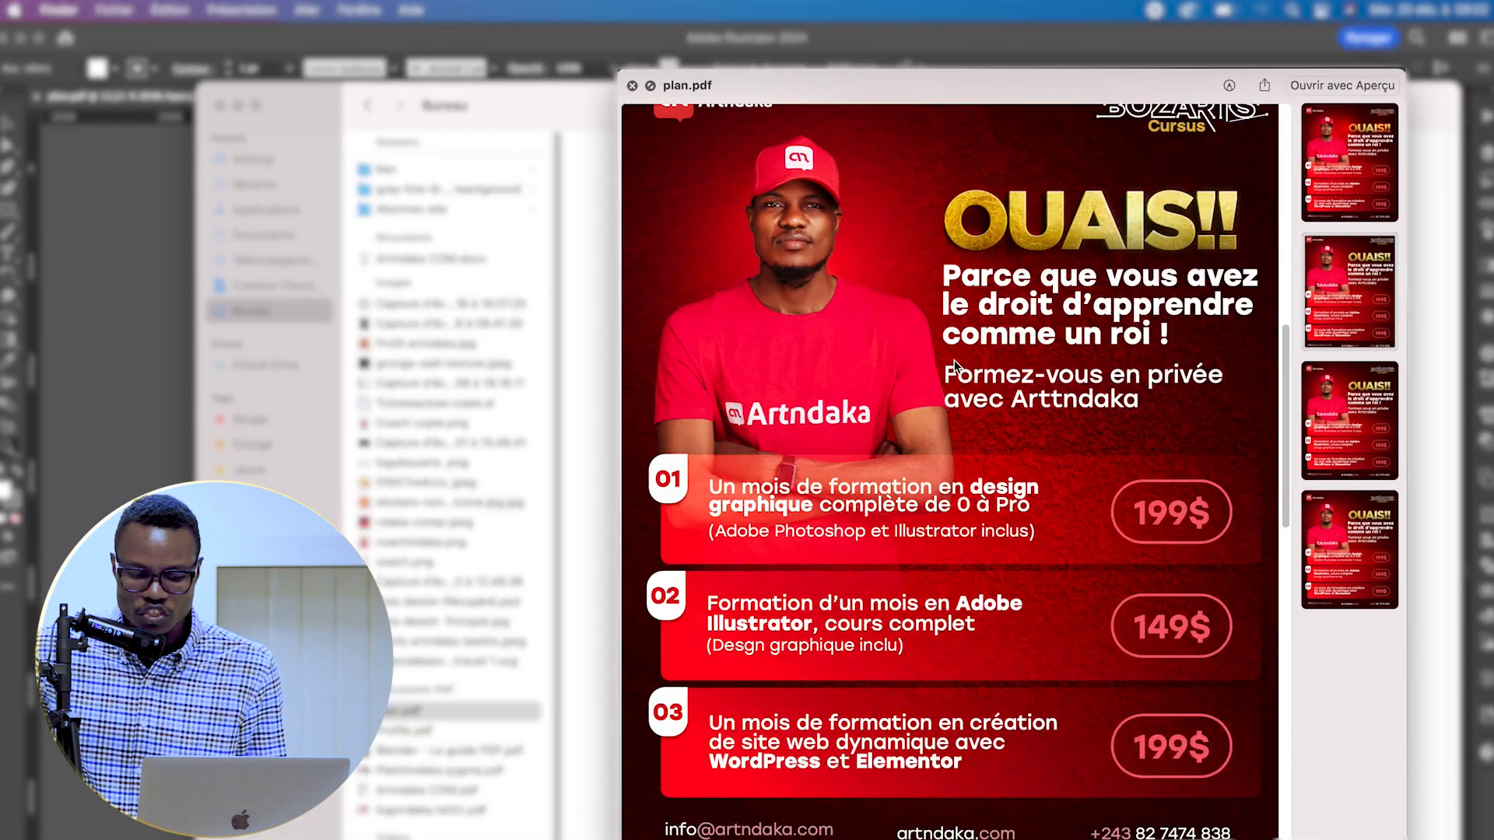
{"action": "scroll", "coordinate": [956, 366], "scroll_direction": "down", "scroll_amount": 10}
{"action": "key", "text": "space"}
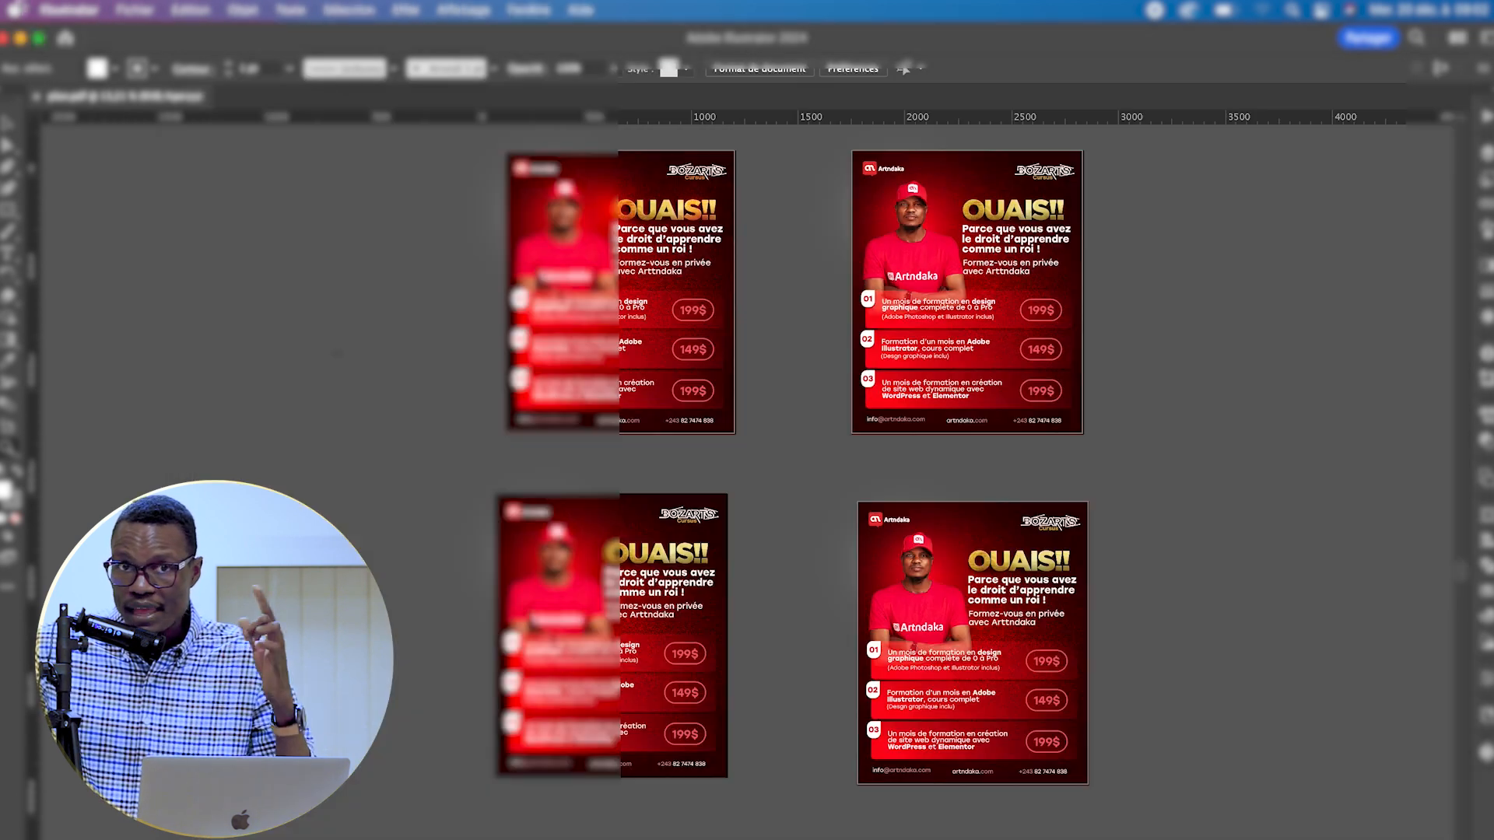
- Export all artboards as JPEG images named plan into a new folder called export on the Bureau
{"action": "left_click", "coordinate": [134, 10]}
{"action": "mouse_move", "coordinate": [233, 430]}
{"action": "left_click", "coordinate": [483, 436]}
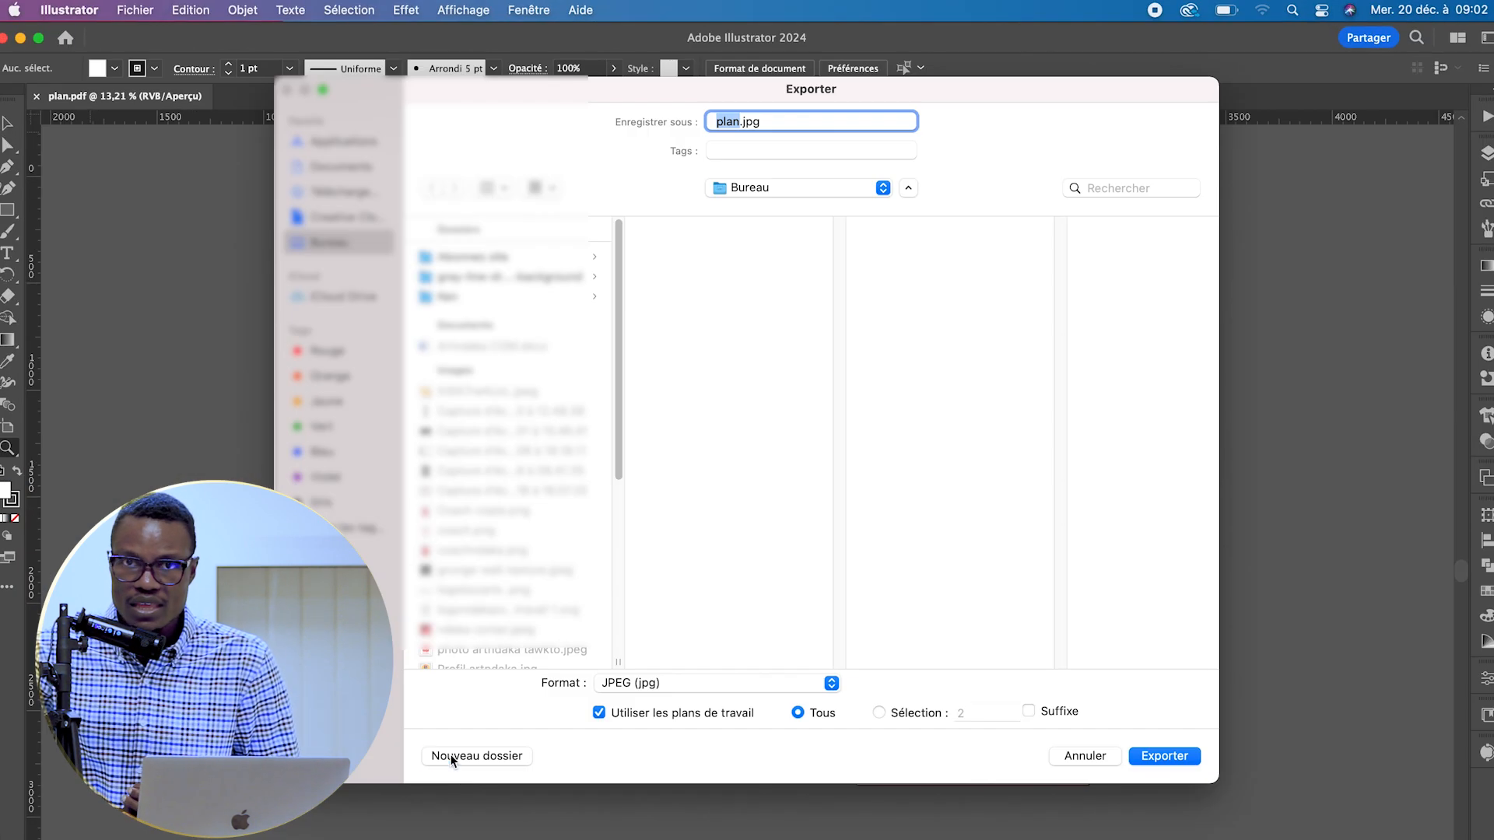
{"action": "left_click", "coordinate": [451, 759]}
{"action": "type", "text": "export"}
{"action": "key", "text": "Return"}
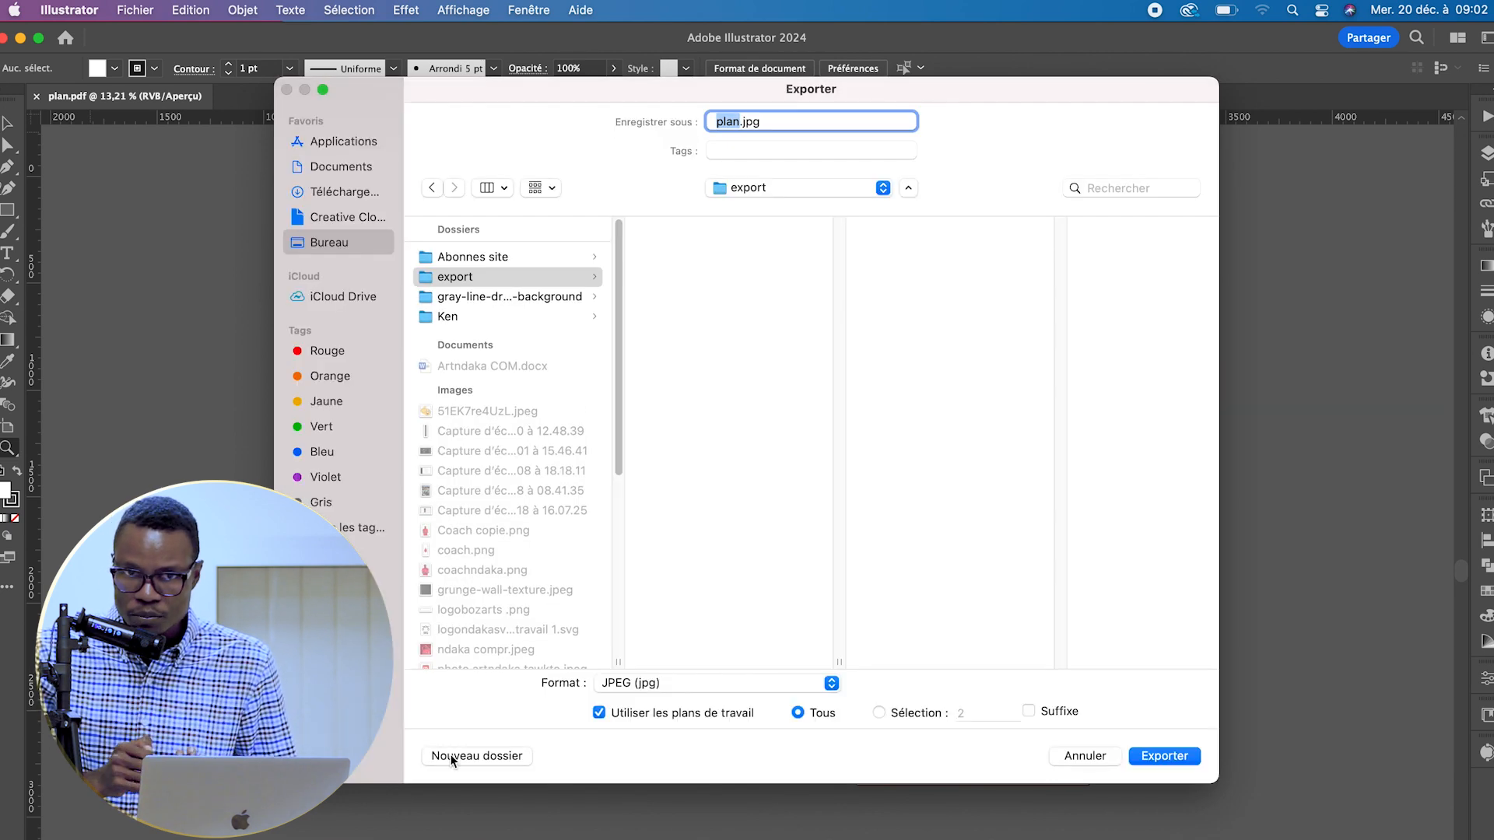
{"action": "left_click", "coordinate": [1151, 758]}
{"action": "left_click", "coordinate": [977, 584]}
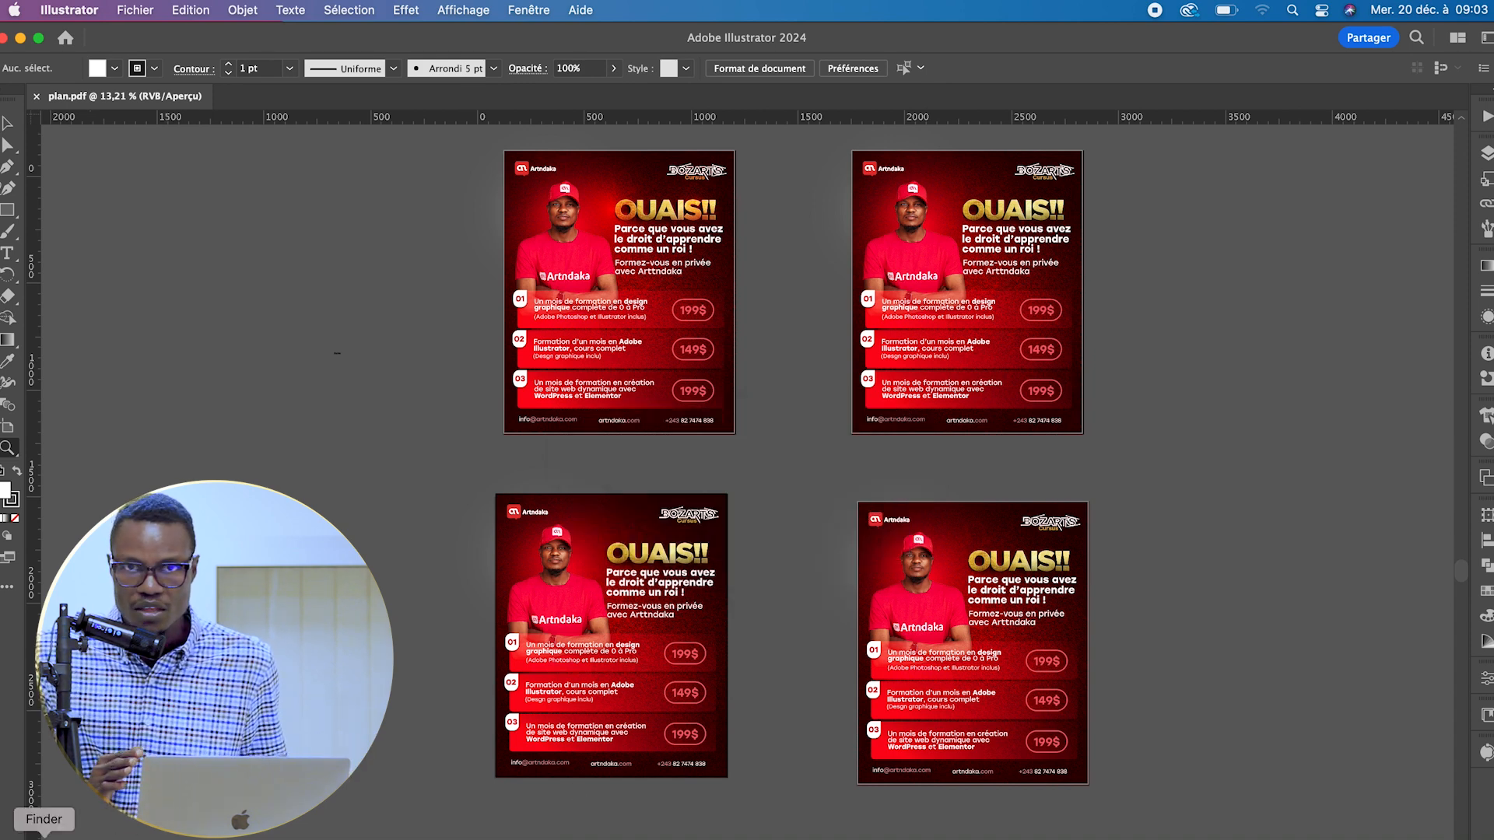
- Switch to Finder and check the exported JPG files in the export folder
{"action": "left_click", "coordinate": [16, 839]}
{"action": "left_click", "coordinate": [390, 172]}
{"action": "left_click", "coordinate": [662, 171]}
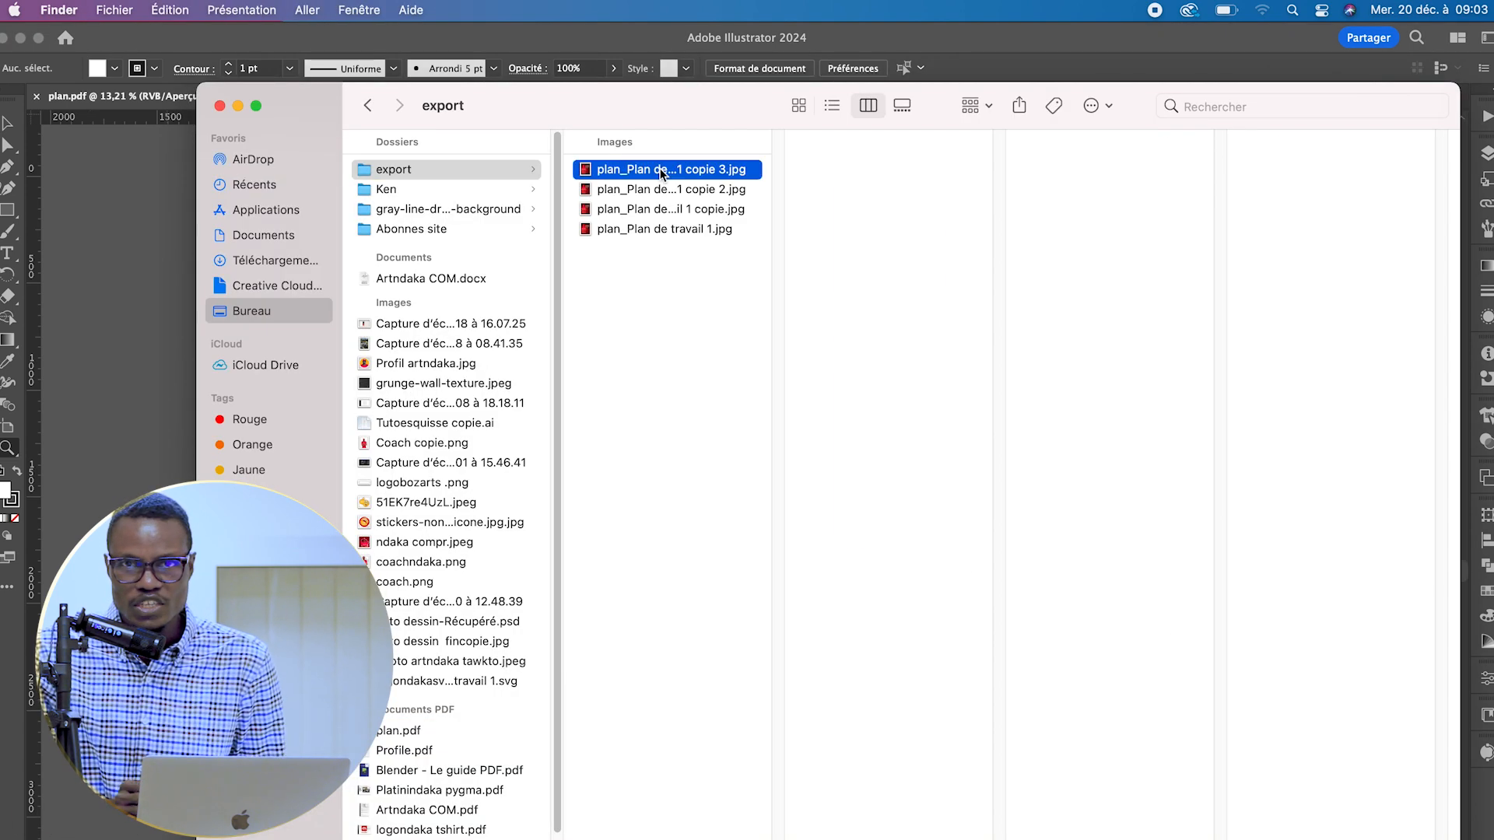
{"action": "left_click", "coordinate": [666, 190]}
{"action": "key", "text": "space"}
{"action": "key", "text": "space"}
{"action": "left_click", "coordinate": [670, 209]}
{"action": "left_click", "coordinate": [669, 229]}
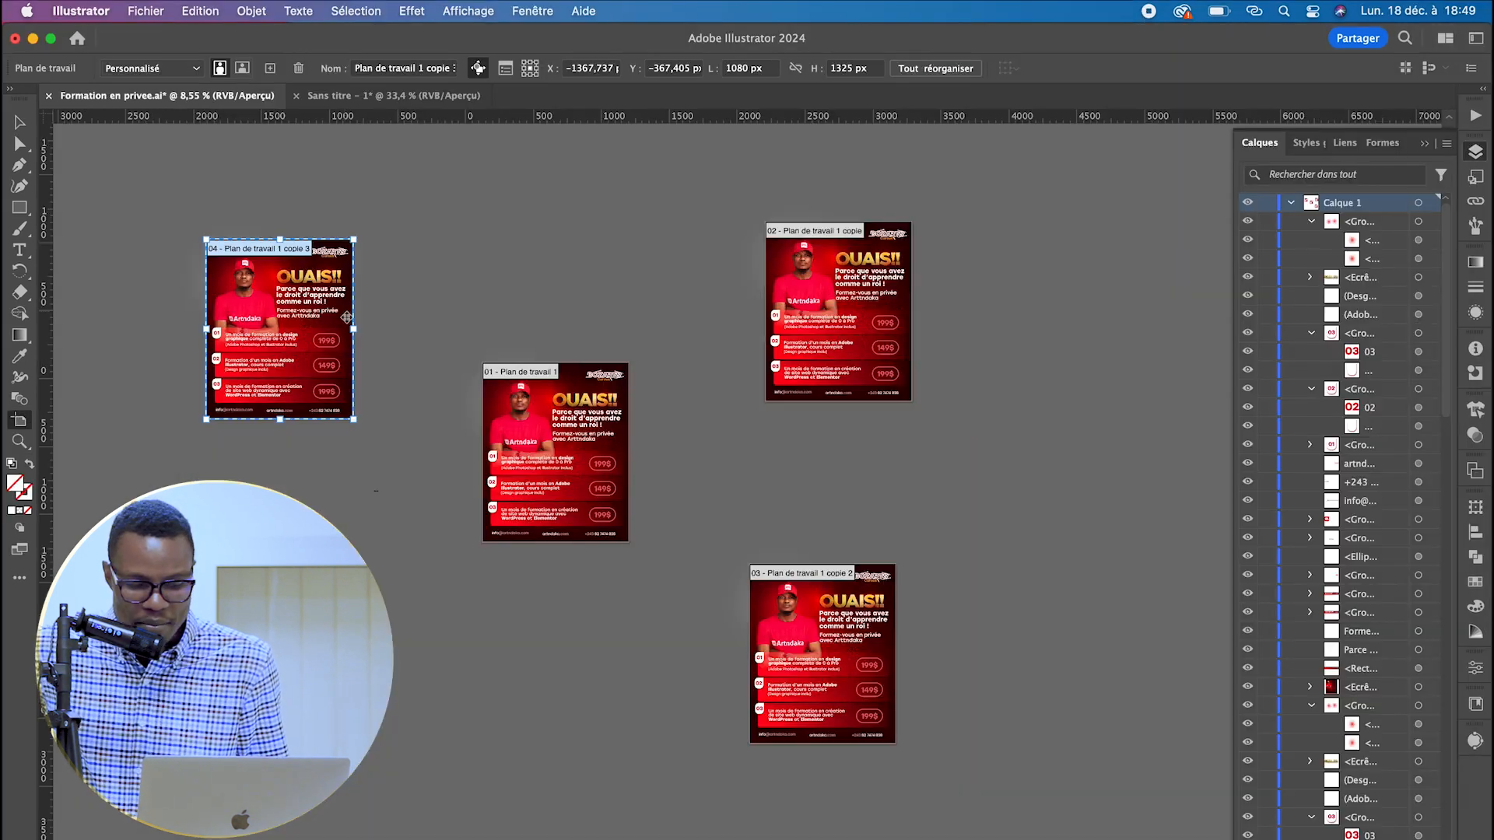
- Widen the Plan de travail 1 copie 3 artboard to about 1930 px and enlarge its red background to about 1956 px wide
{"action": "left_click_drag", "start_coordinate": [352, 328], "coordinate": [471, 323]}
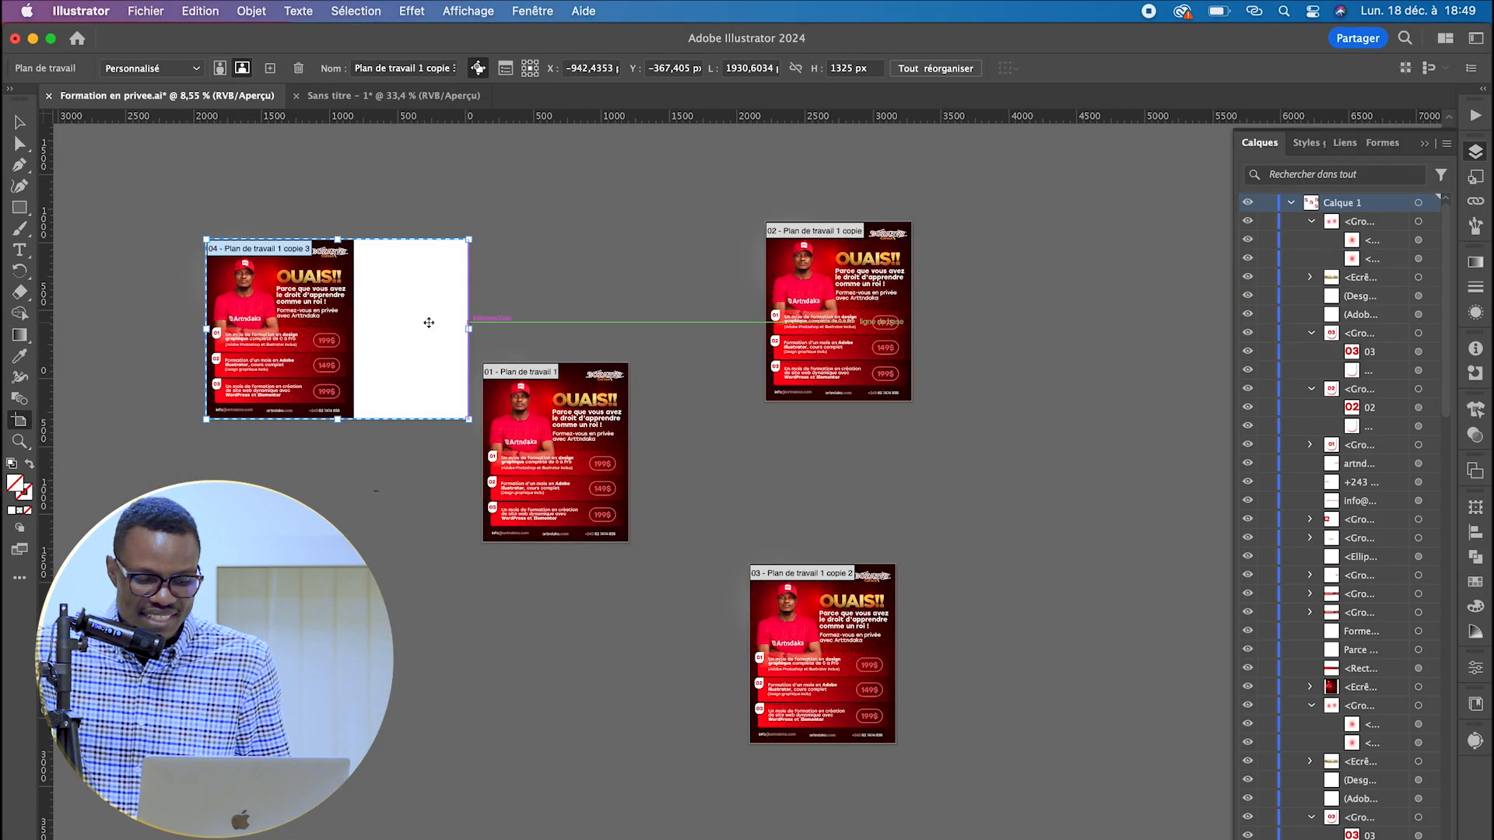
{"action": "key", "text": "Escape"}
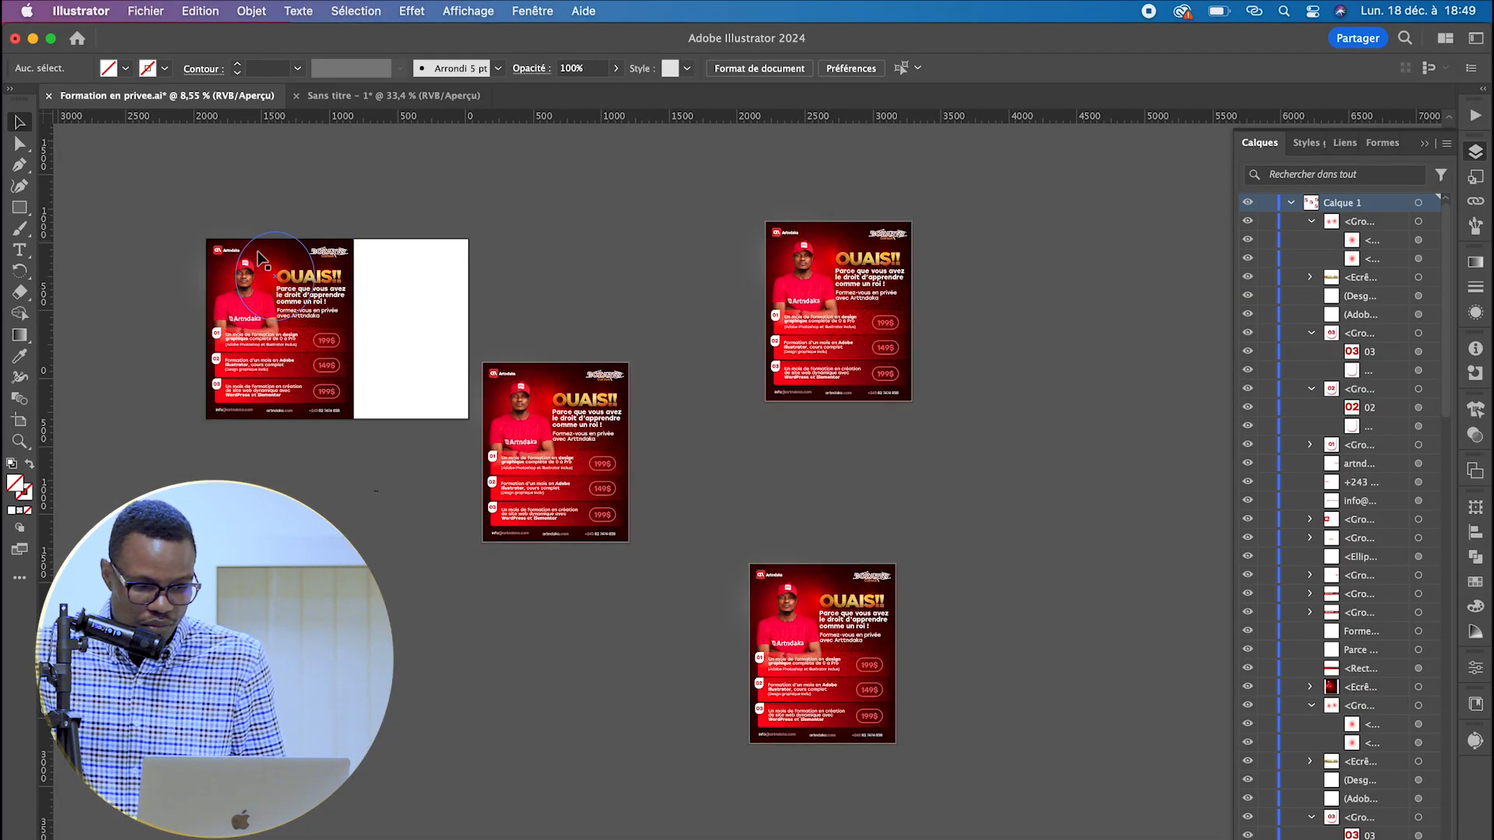
{"action": "left_click", "coordinate": [345, 418]}
{"action": "left_click_drag", "start_coordinate": [358, 329], "coordinate": [477, 333]}
{"action": "left_click_drag", "start_coordinate": [397, 196], "coordinate": [409, 228]}
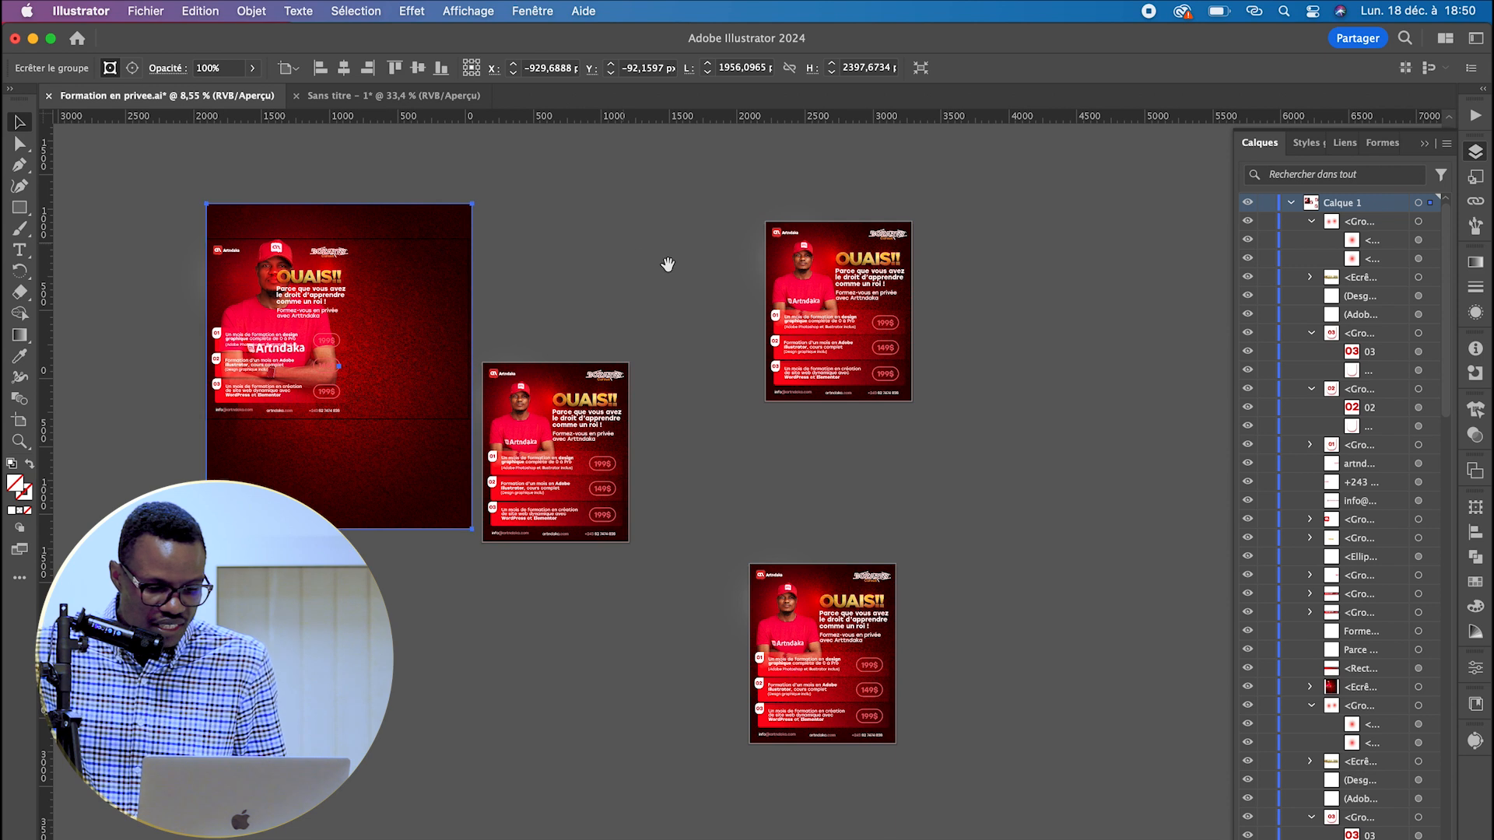
{"action": "left_click_drag", "start_coordinate": [669, 264], "coordinate": [658, 371]}
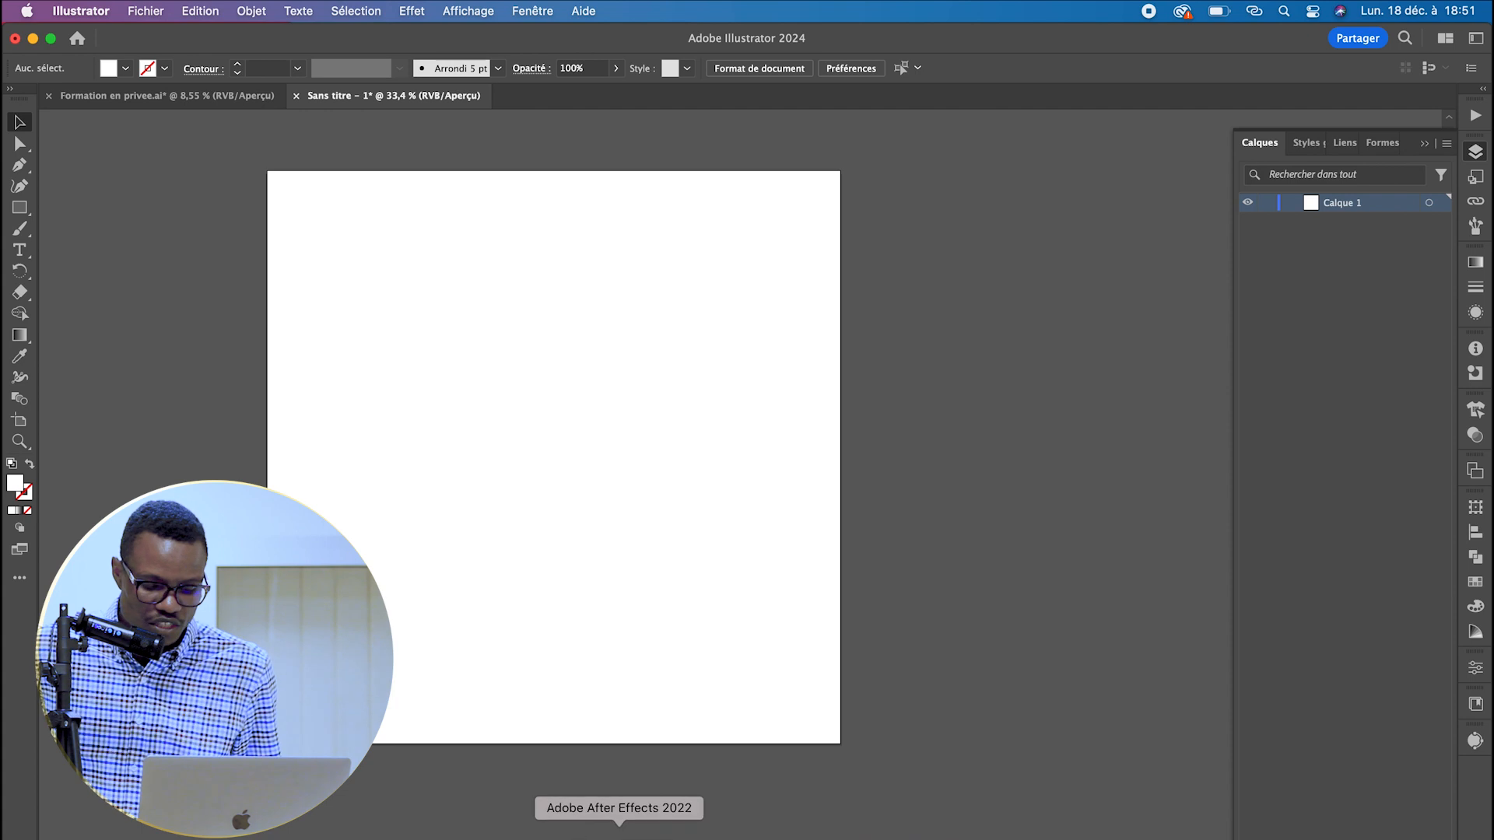
- Switch to Chrome and search Google for "logo apple" to get an Apple logo image
{"action": "left_click", "coordinate": [684, 836]}
{"action": "type", "text": "l"}
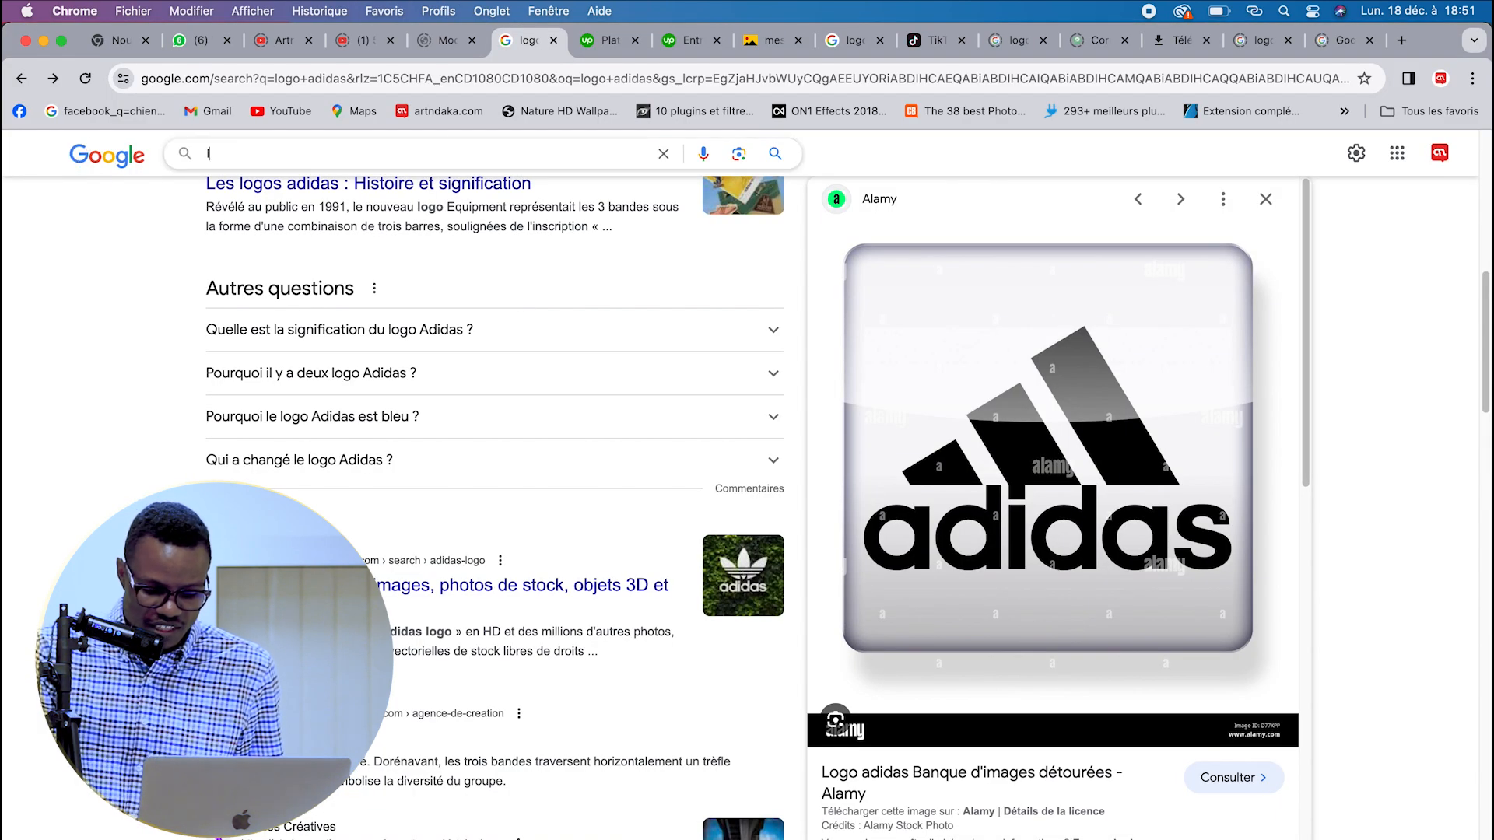
{"action": "type", "text": "ogo apple"}
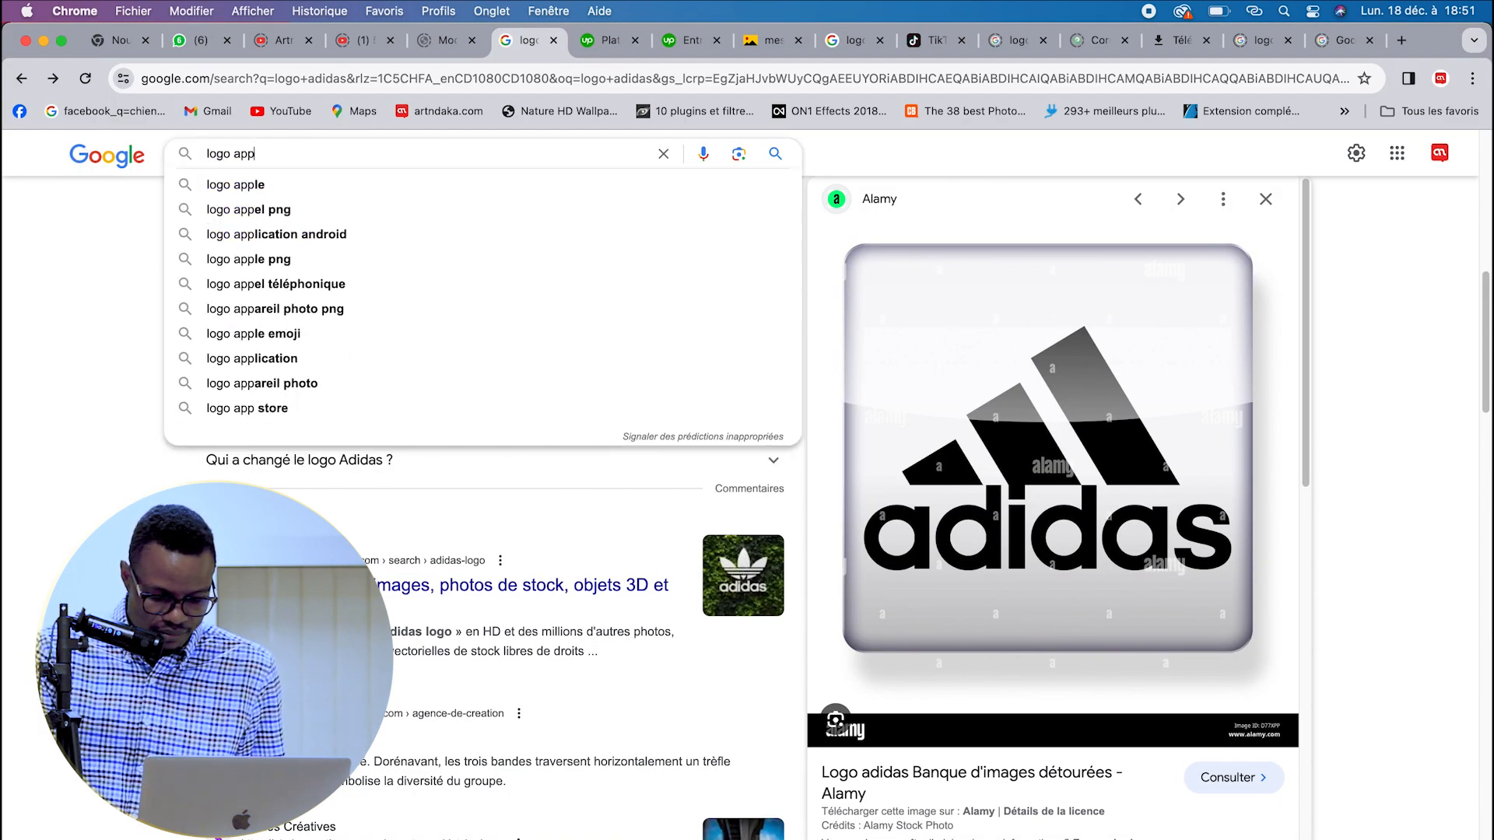
{"action": "key", "text": "Return"}
{"action": "left_click", "coordinate": [308, 444]}
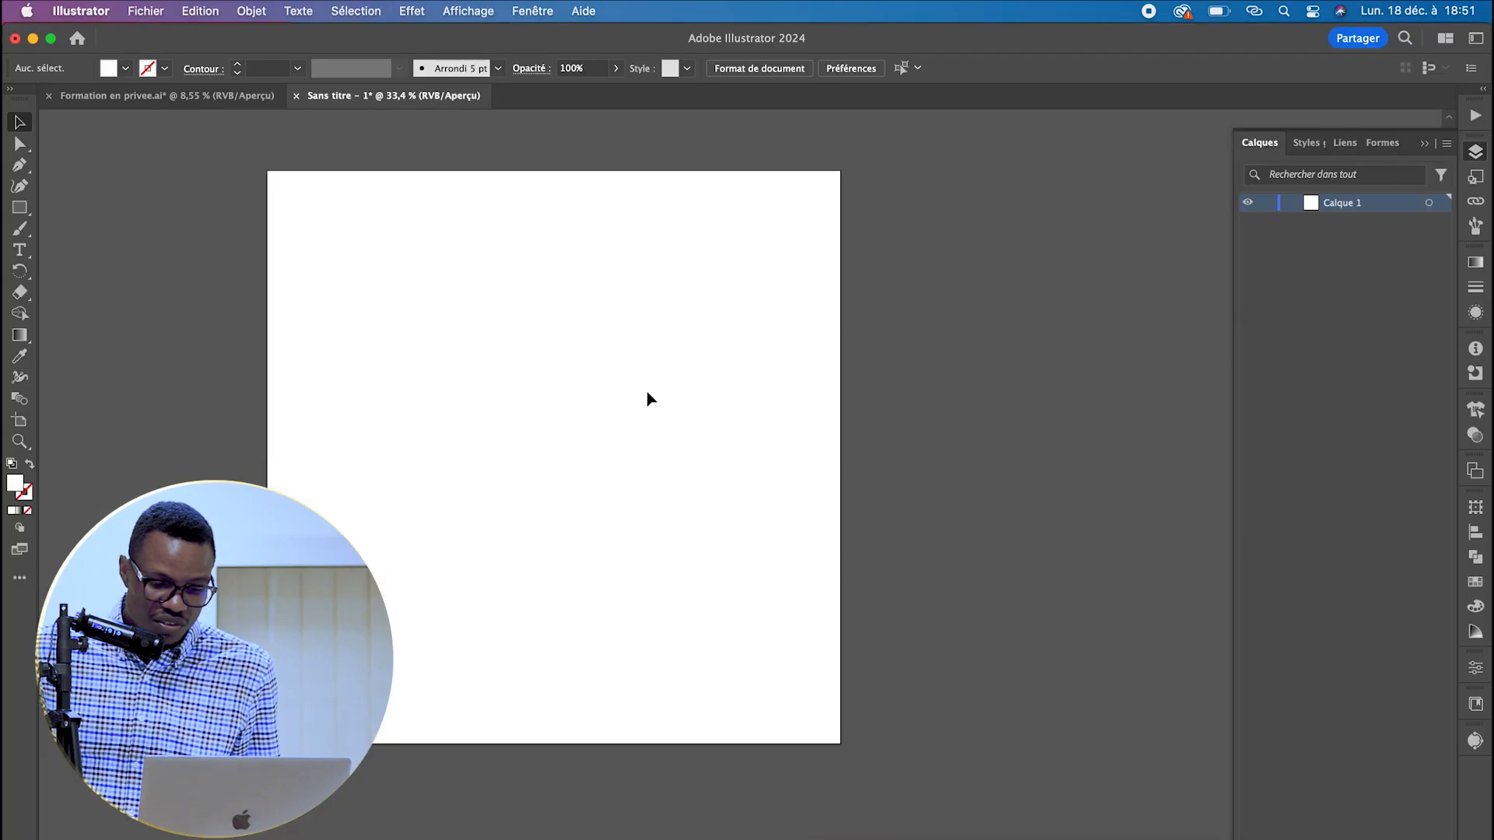
- Paste the Apple logo image into the blank Illustrator document, enlarge it to about 793 px and centre it roughly on the artboard
{"action": "key", "text": "super+v"}
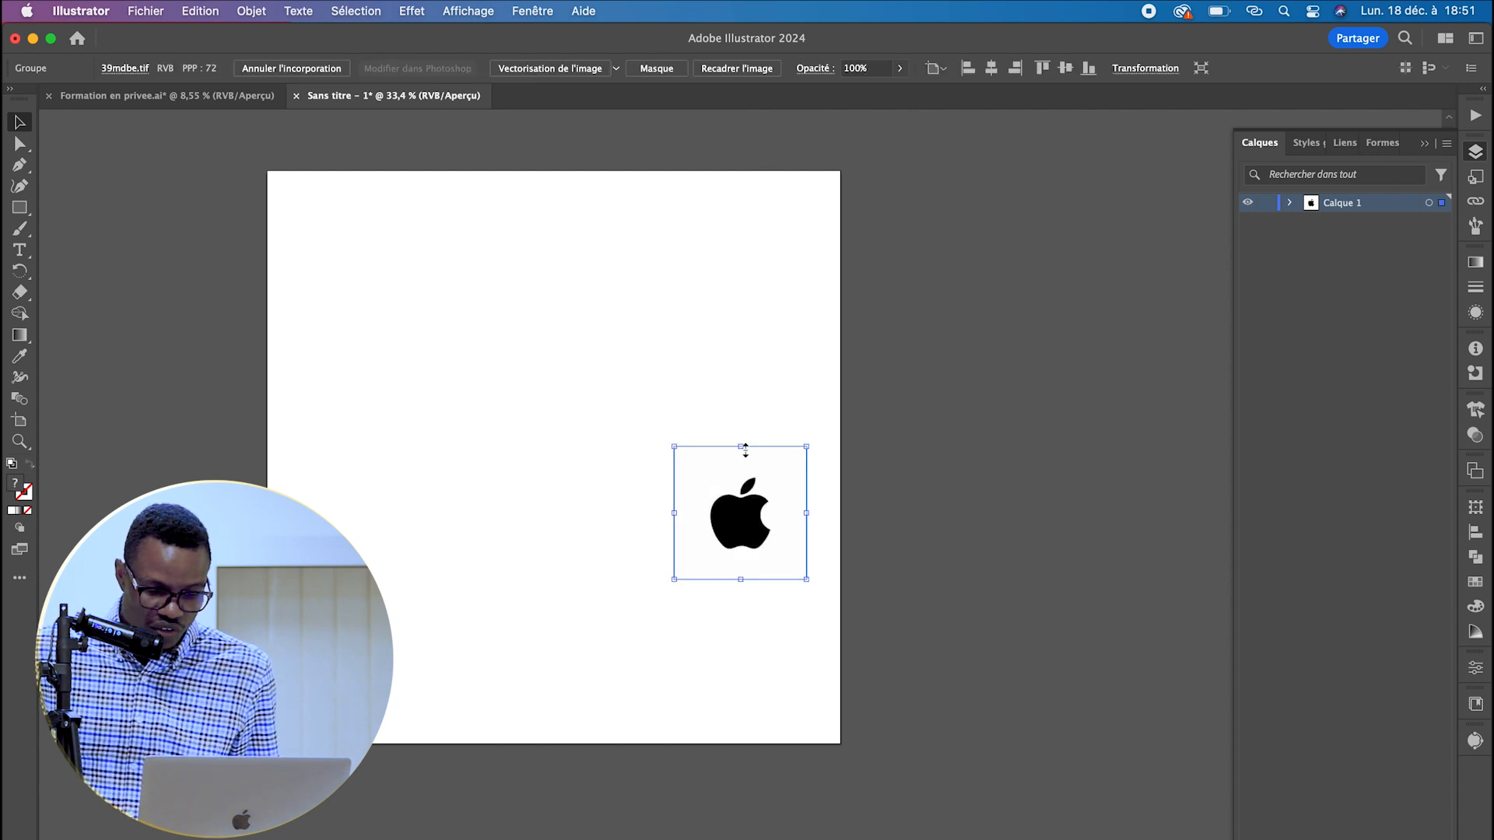
{"action": "left_click_drag", "start_coordinate": [674, 446], "coordinate": [200, 156]}
{"action": "left_click_drag", "start_coordinate": [607, 391], "coordinate": [545, 483]}
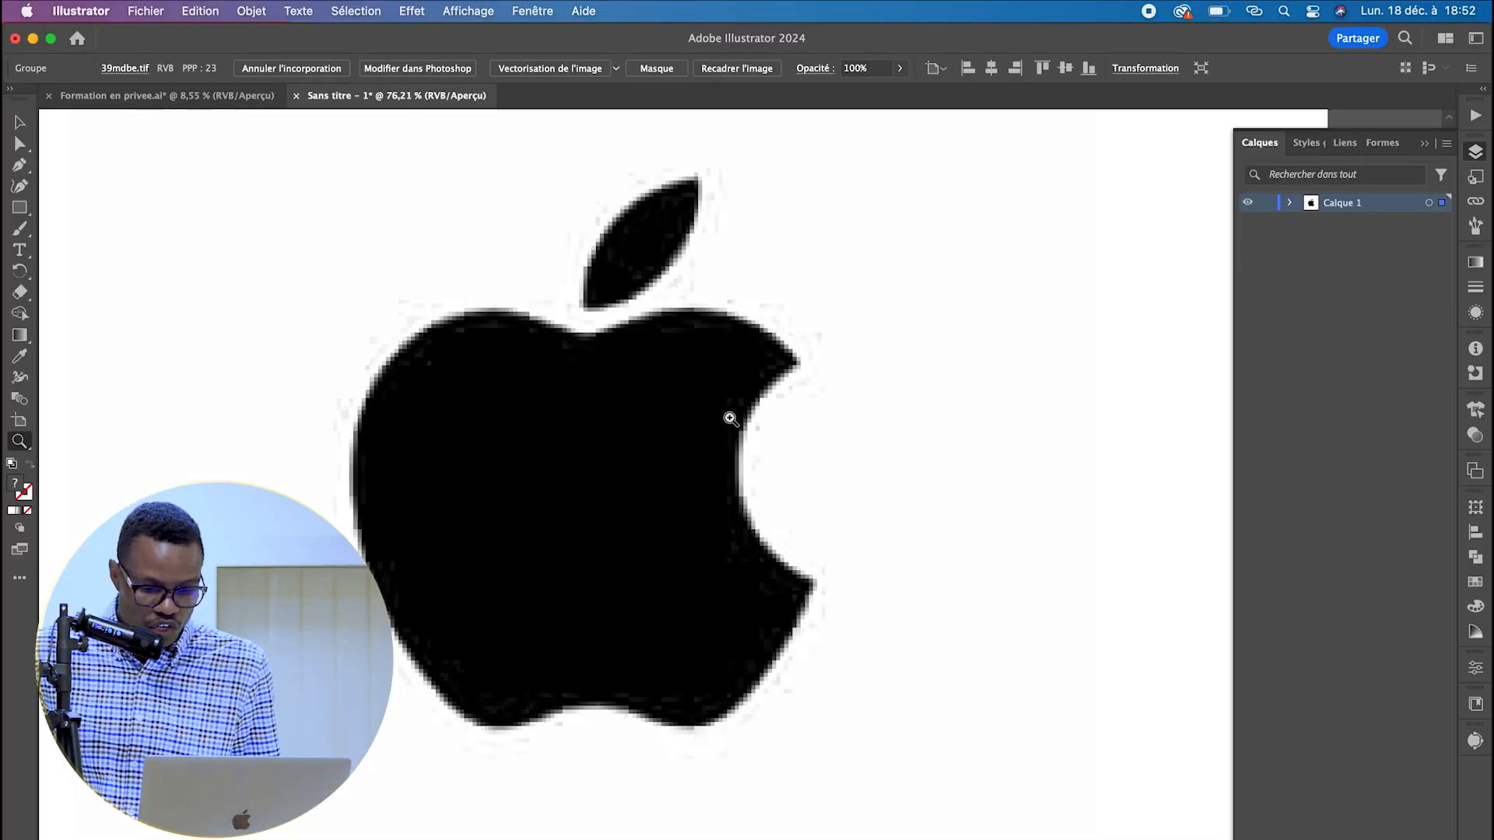
- Vectorize the pasted Apple logo image with the default Image Trace preset
{"action": "left_click_drag", "start_coordinate": [730, 417], "coordinate": [906, 477]}
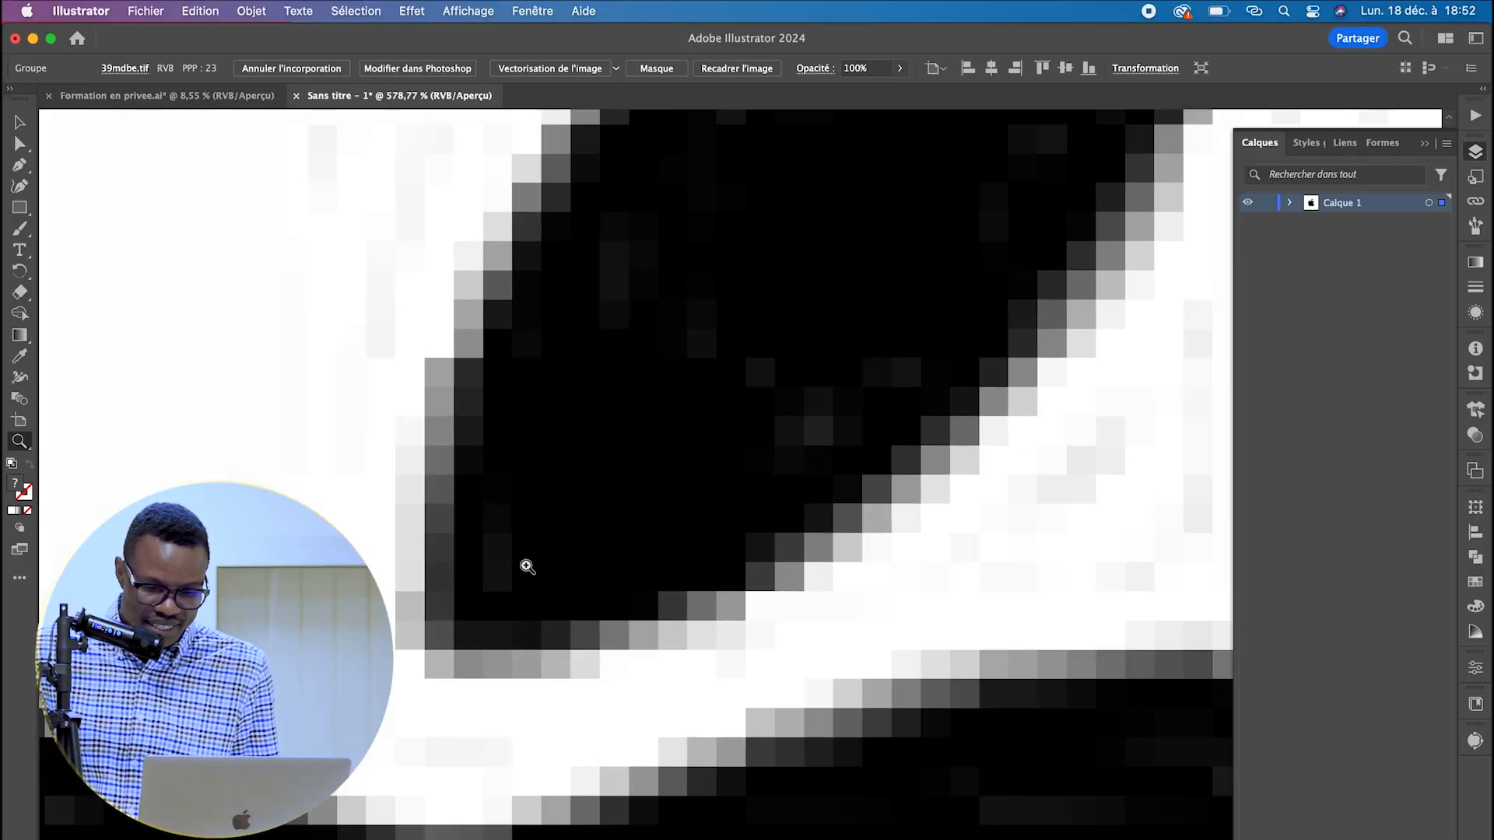
{"action": "left_click_drag", "start_coordinate": [776, 397], "coordinate": [382, 362]}
{"action": "left_click_drag", "start_coordinate": [825, 438], "coordinate": [666, 373]}
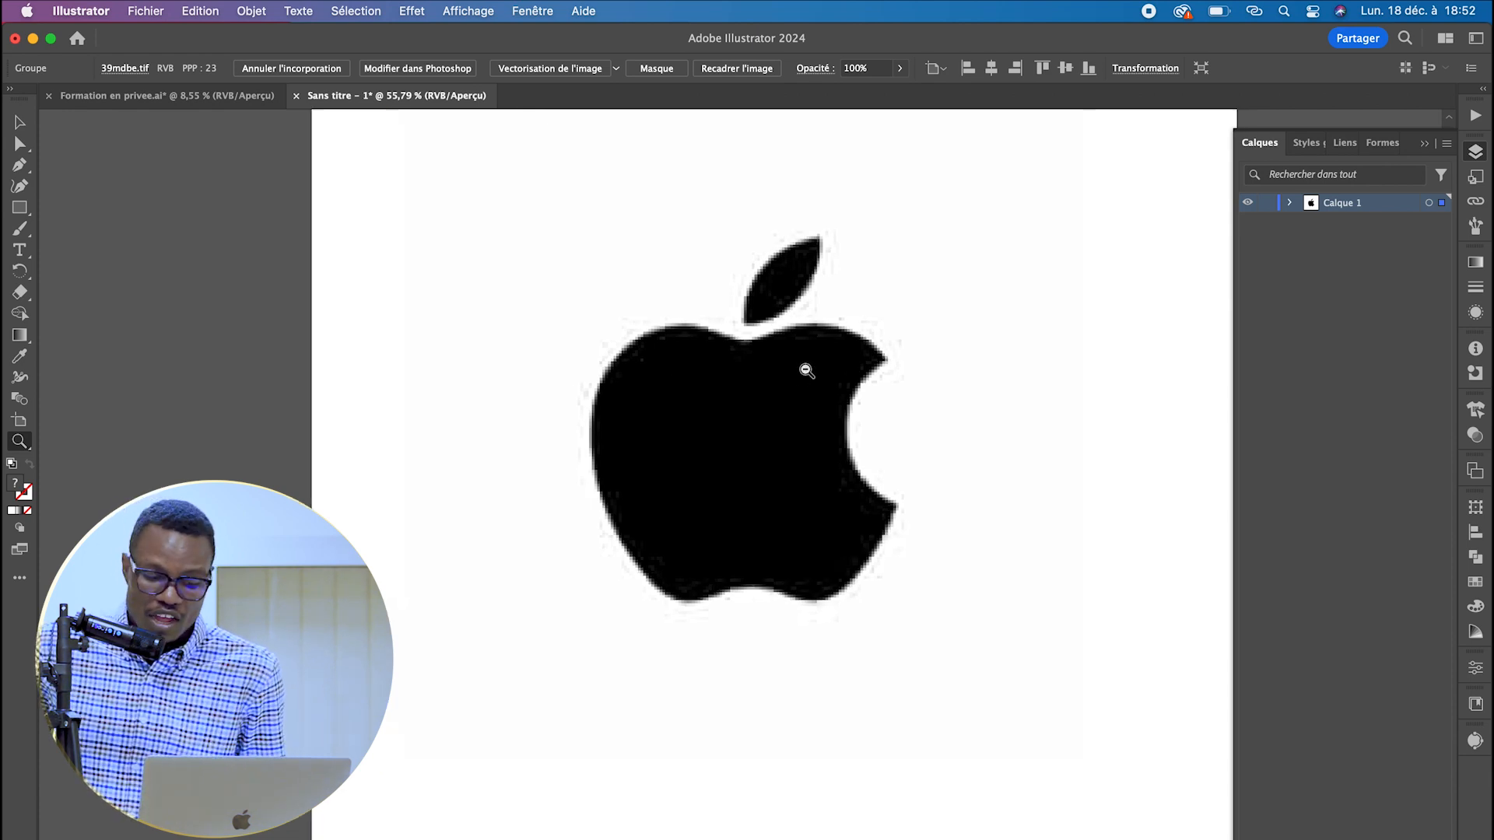
{"action": "left_click_drag", "start_coordinate": [801, 366], "coordinate": [754, 371]}
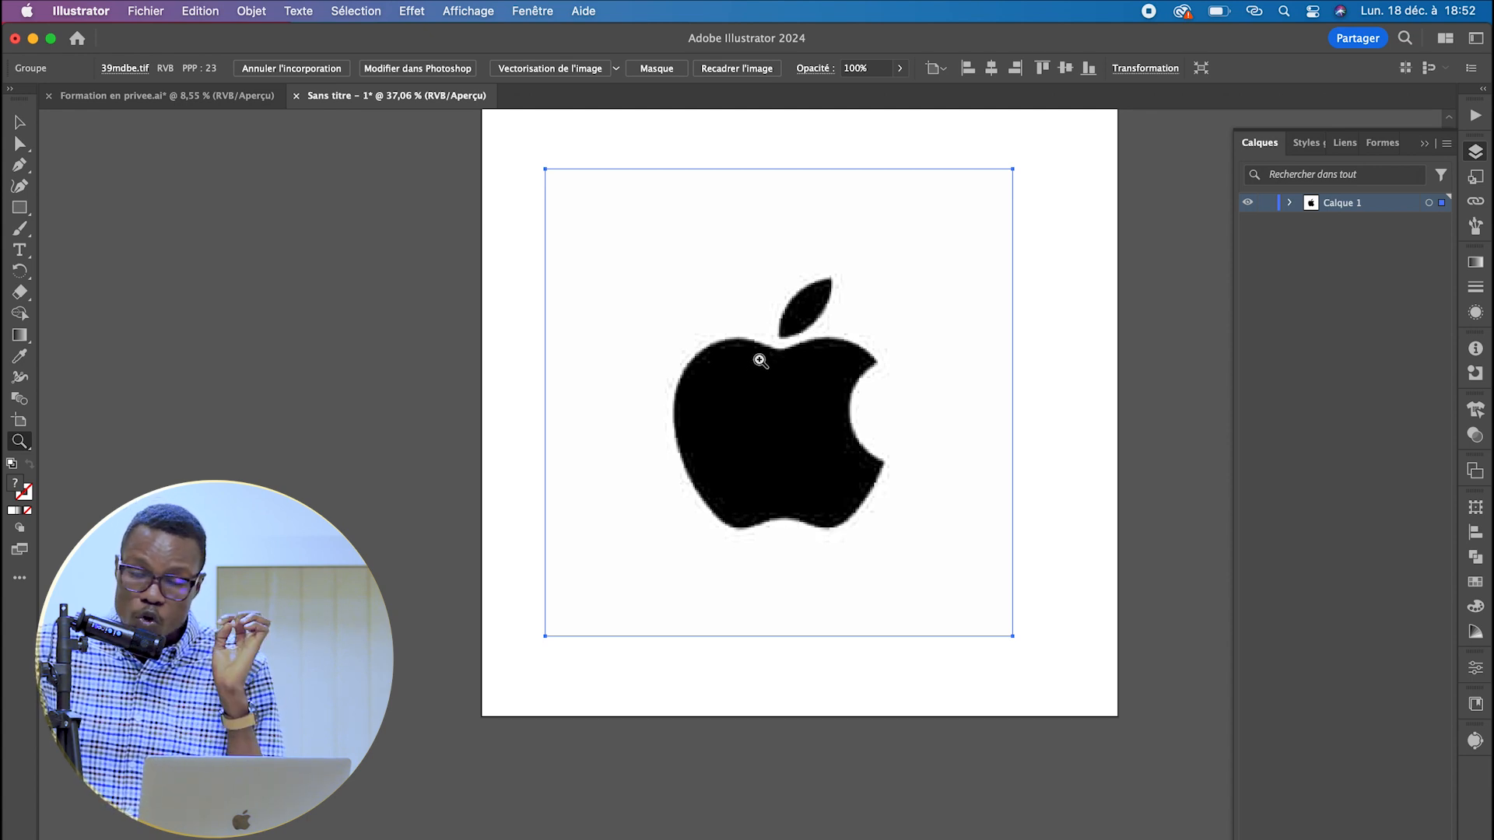
{"action": "left_click_drag", "start_coordinate": [771, 411], "coordinate": [776, 439]}
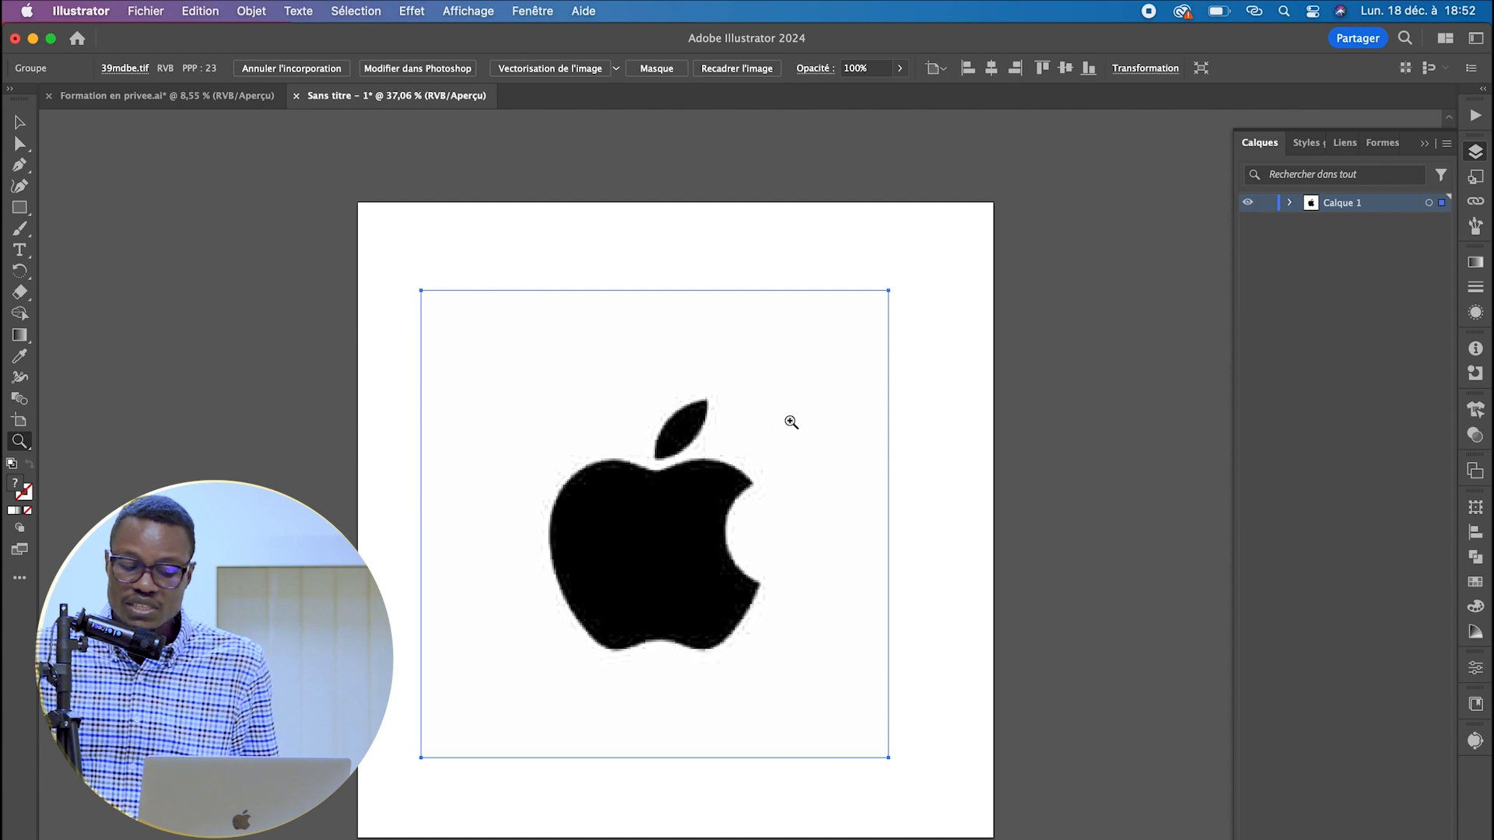
{"action": "left_click", "coordinate": [20, 123]}
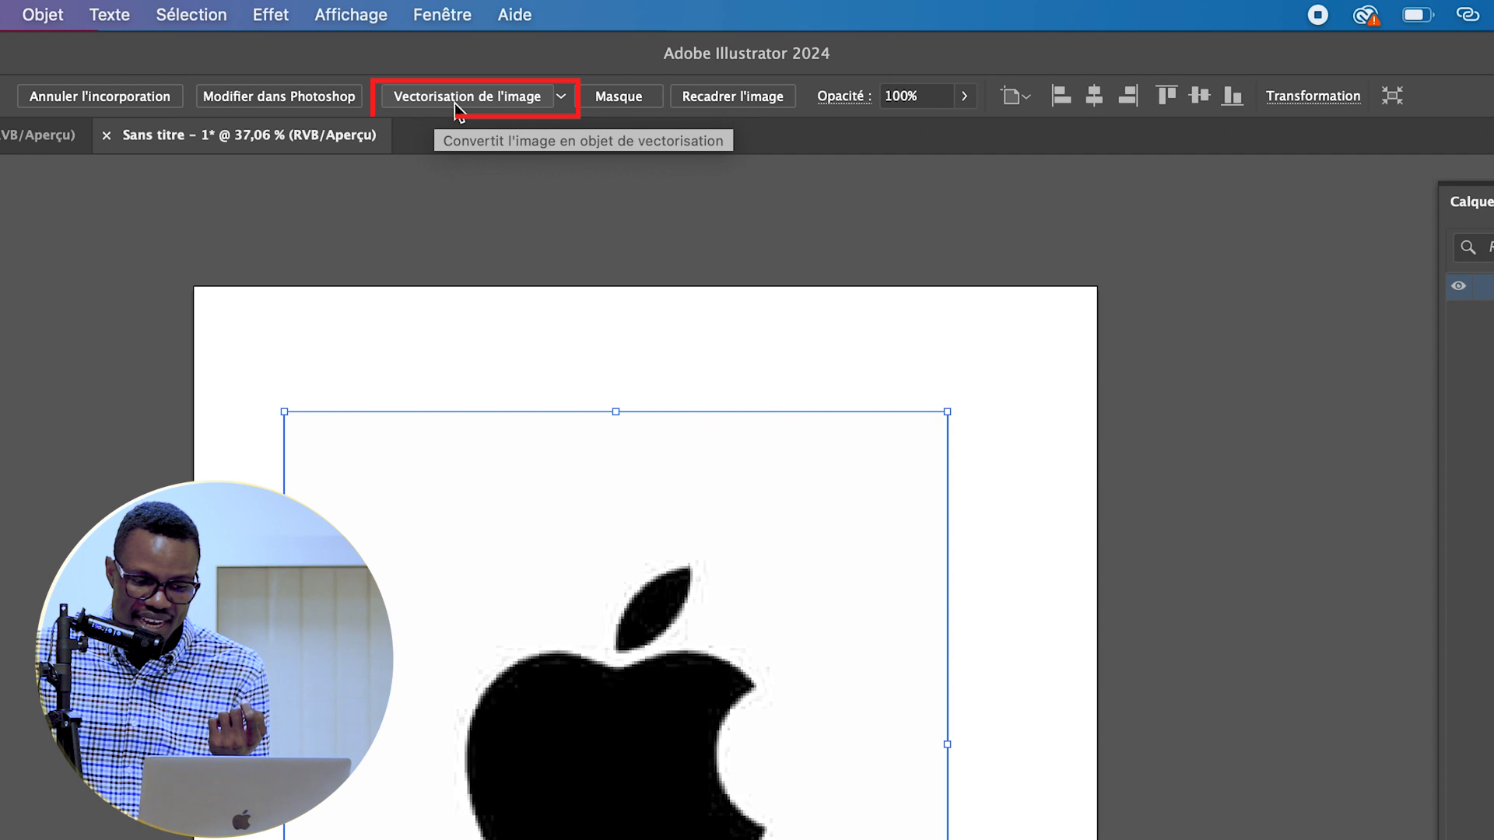
{"action": "left_click", "coordinate": [458, 101]}
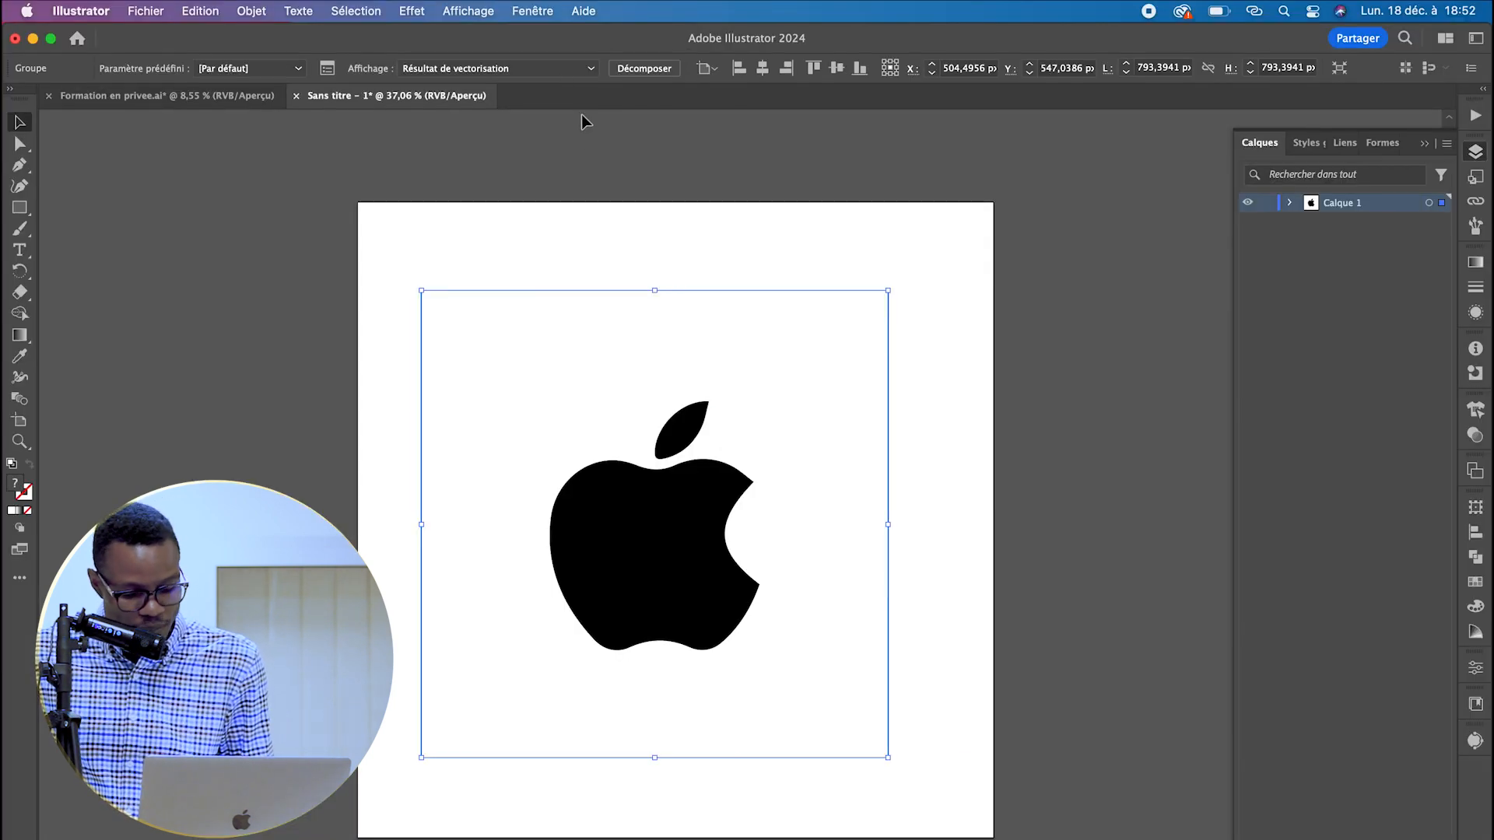
- Expand the Apple logo's tracing object into editable paths
{"action": "key", "text": "z"}
{"action": "left_click_drag", "start_coordinate": [690, 488], "coordinate": [1027, 384]}
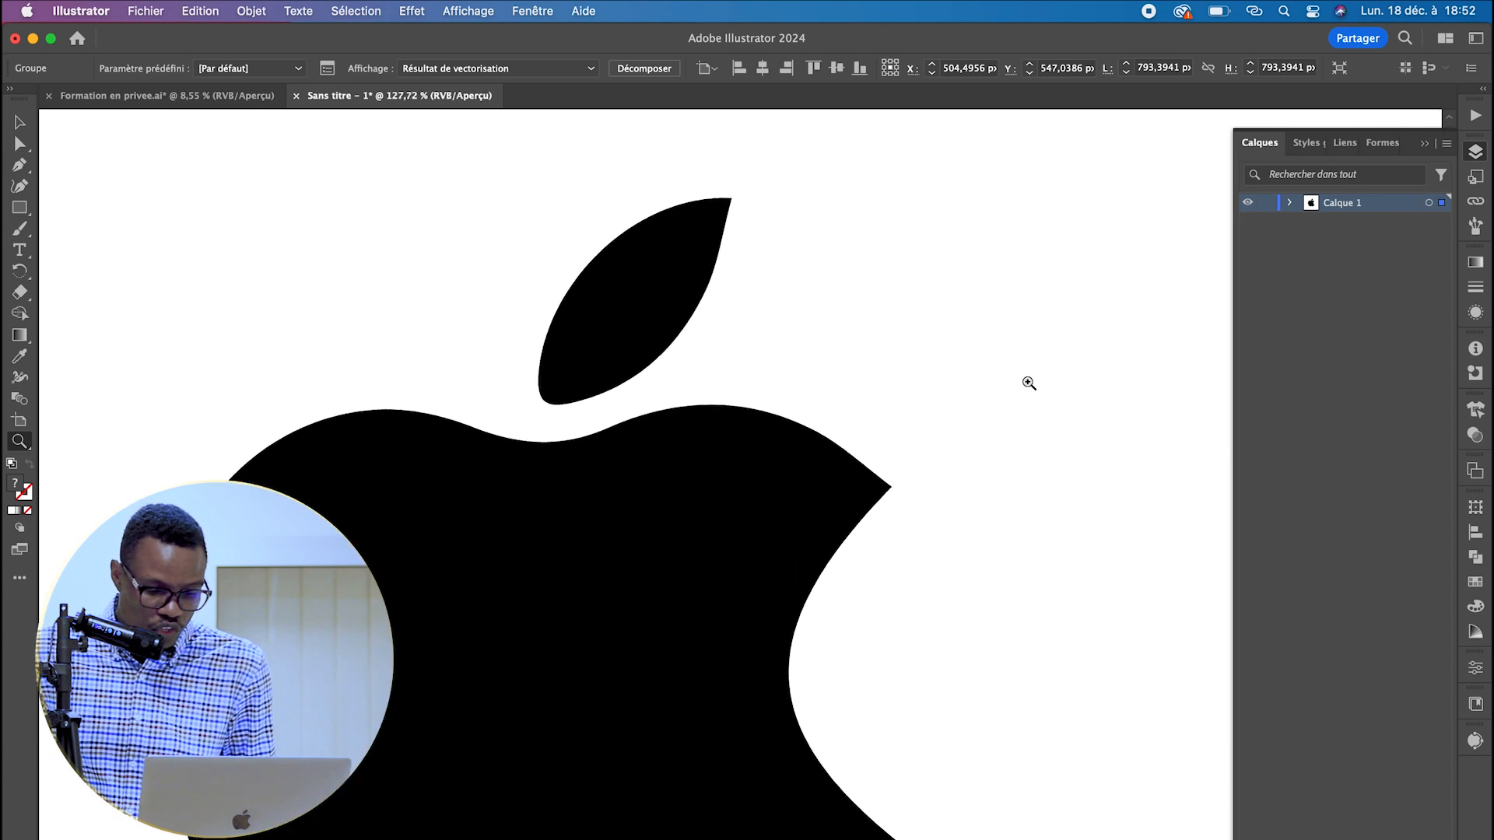
{"action": "left_click_drag", "start_coordinate": [825, 543], "coordinate": [993, 635]}
{"action": "left_click_drag", "start_coordinate": [994, 434], "coordinate": [1101, 633]}
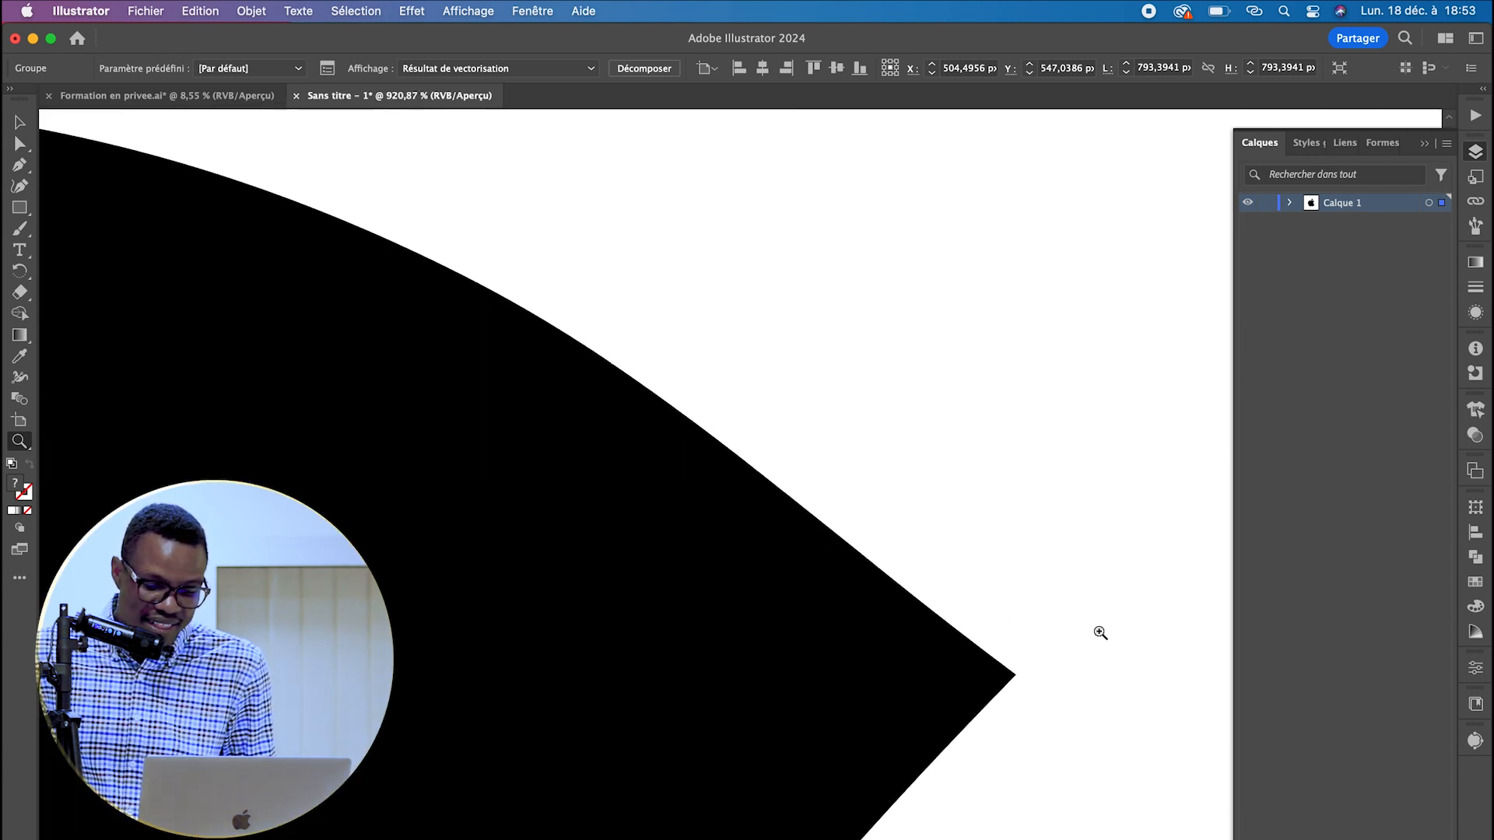
{"action": "key", "text": "super+0"}
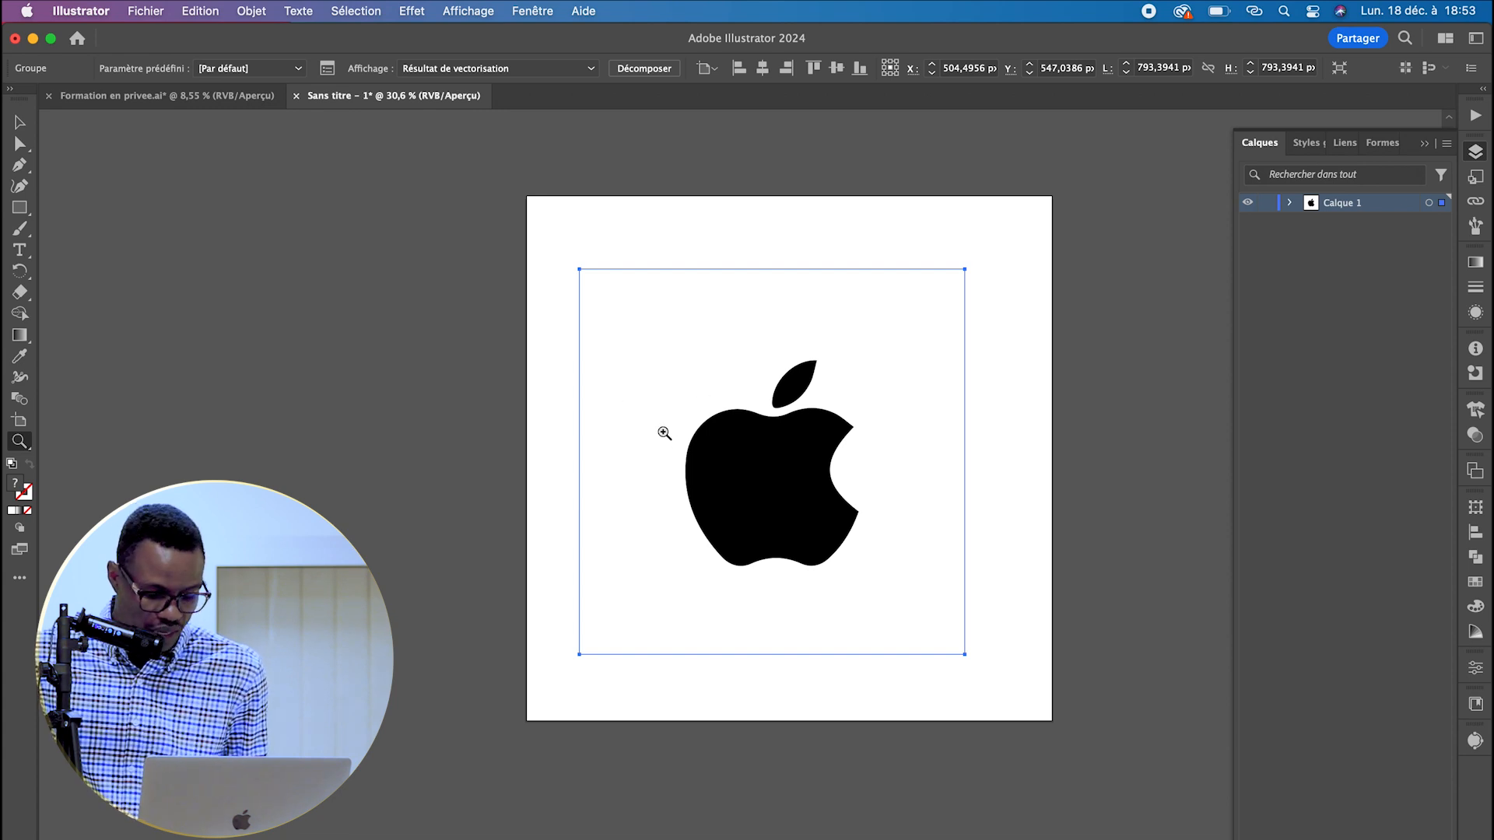
{"action": "key", "text": "v"}
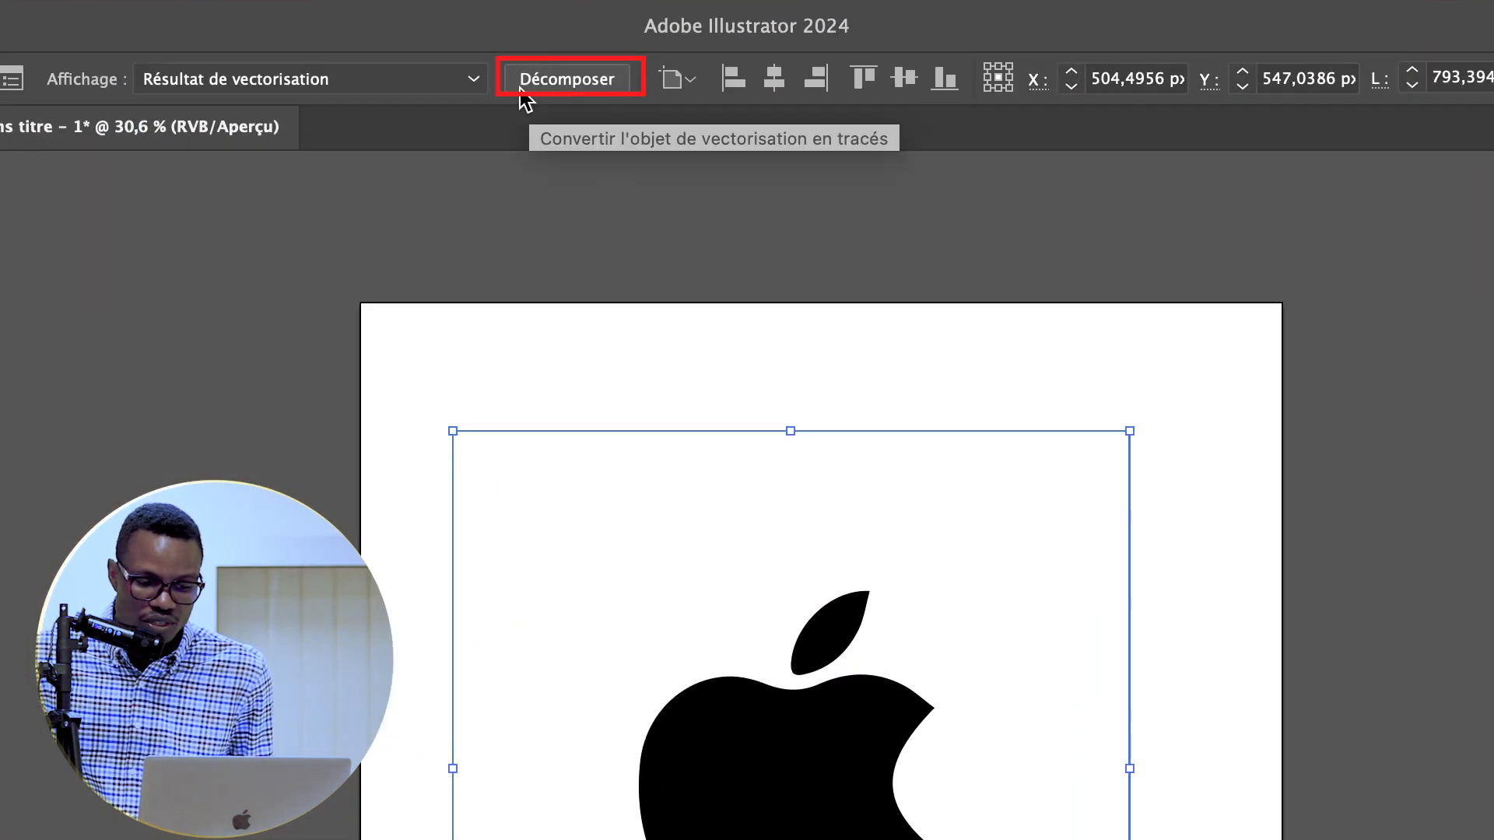
{"action": "left_click", "coordinate": [534, 88]}
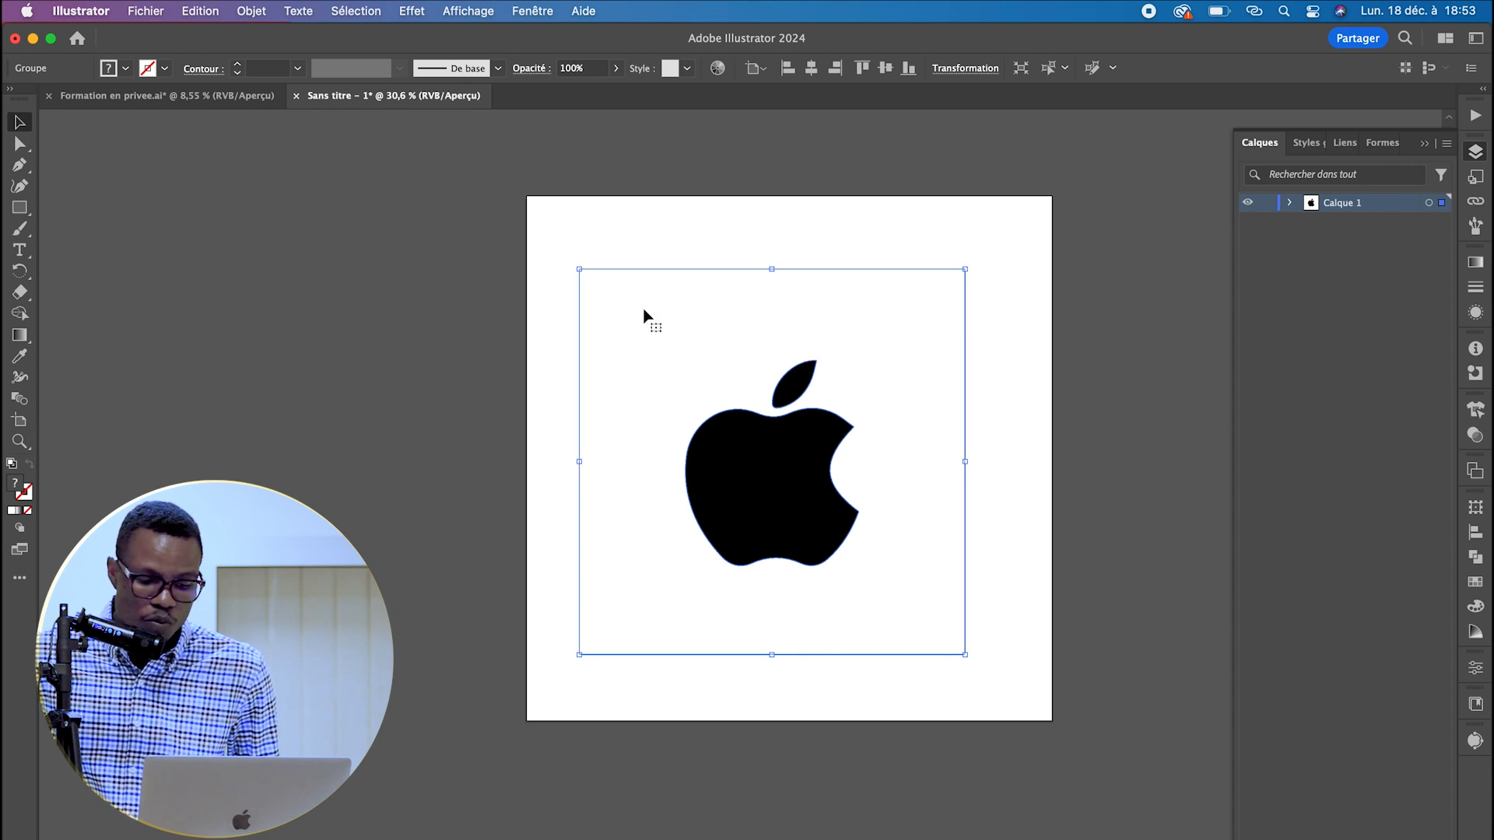
- Ungroup the expanded Apple logo tracing twice to separate its paths, and clear the selection
{"action": "right_click", "coordinate": [684, 337]}
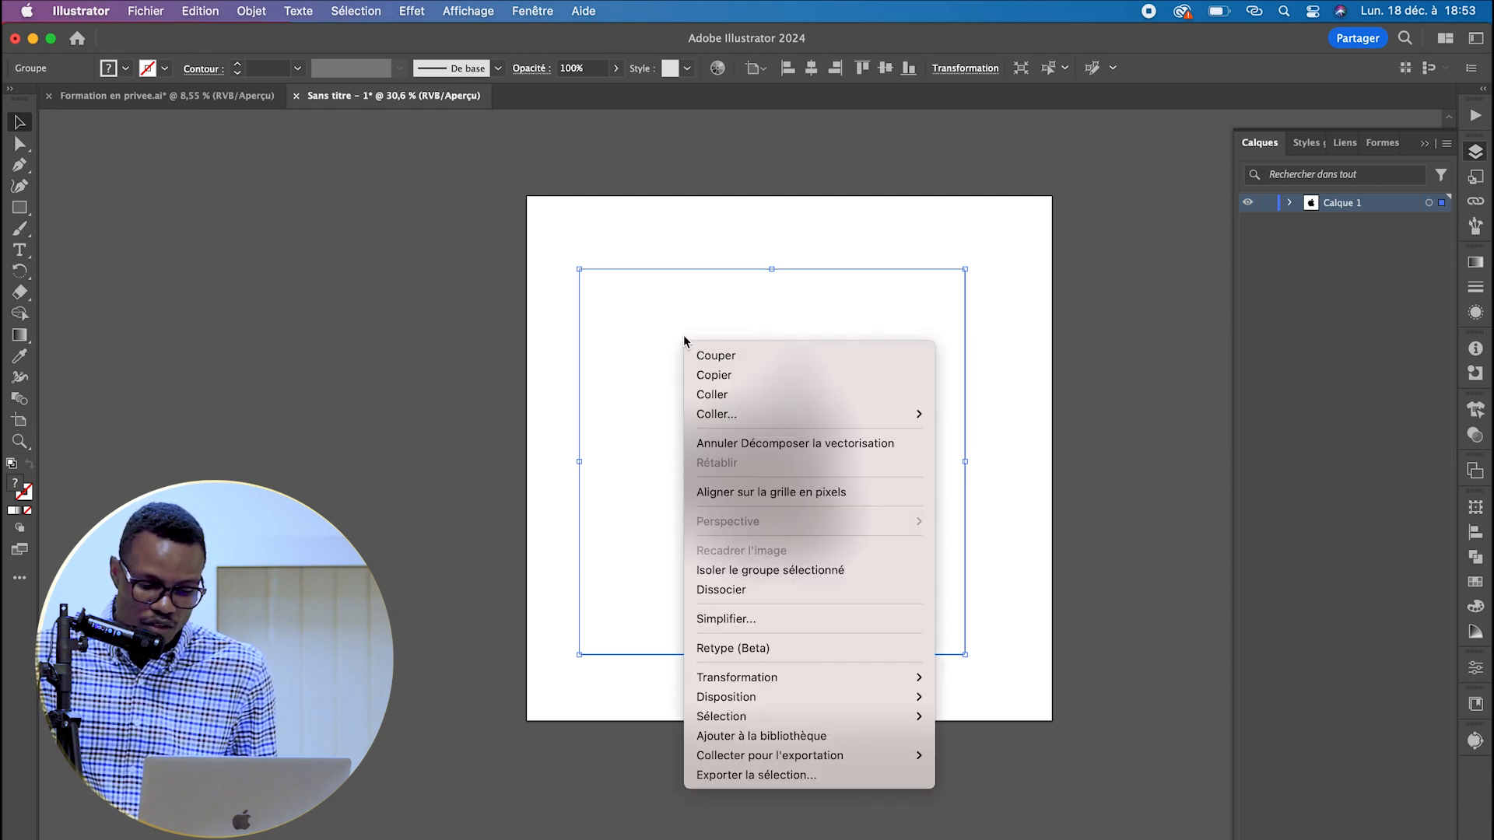
{"action": "left_click", "coordinate": [726, 591]}
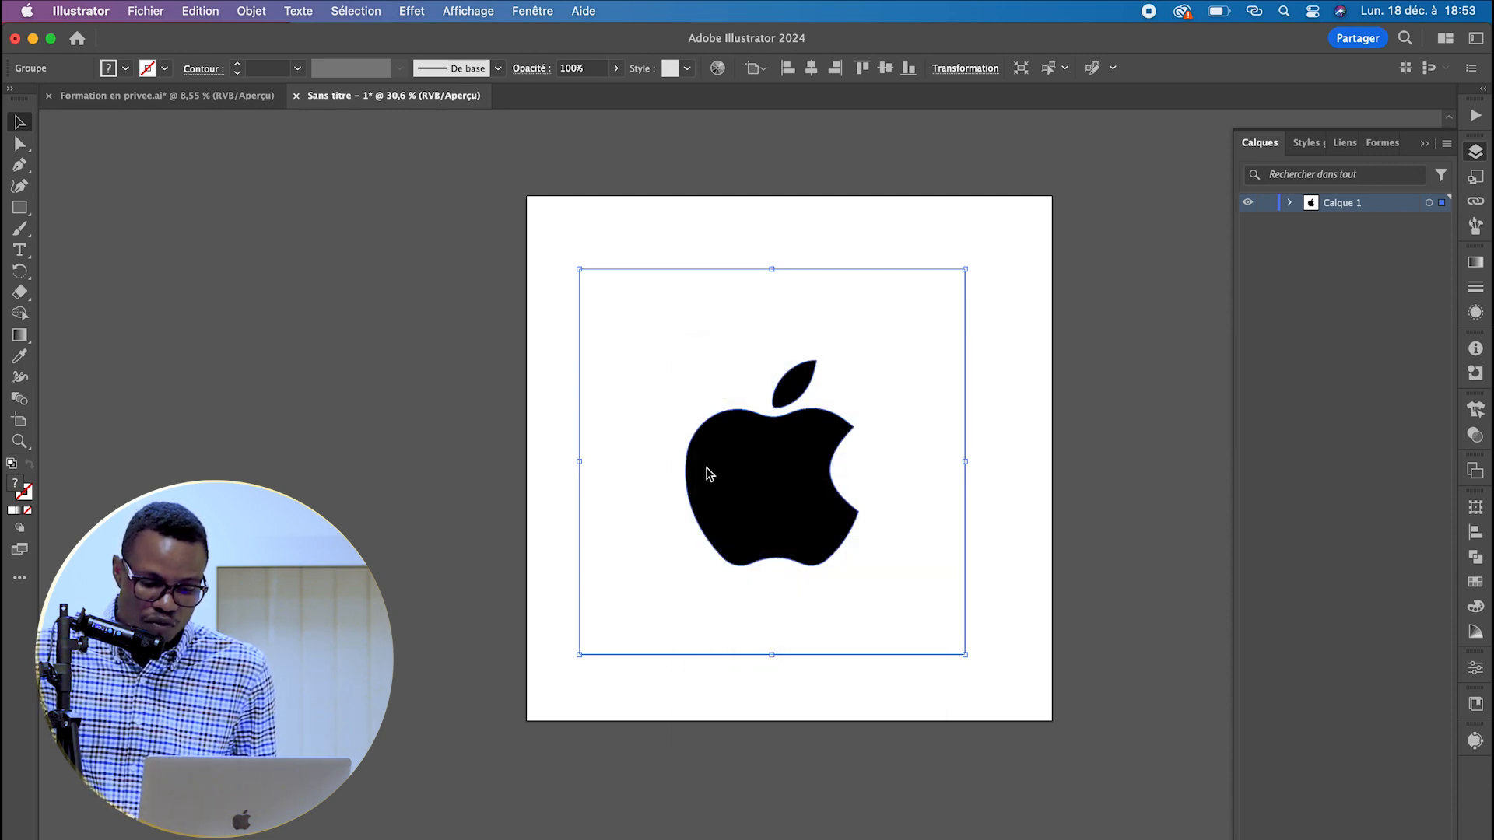
{"action": "right_click", "coordinate": [652, 329]}
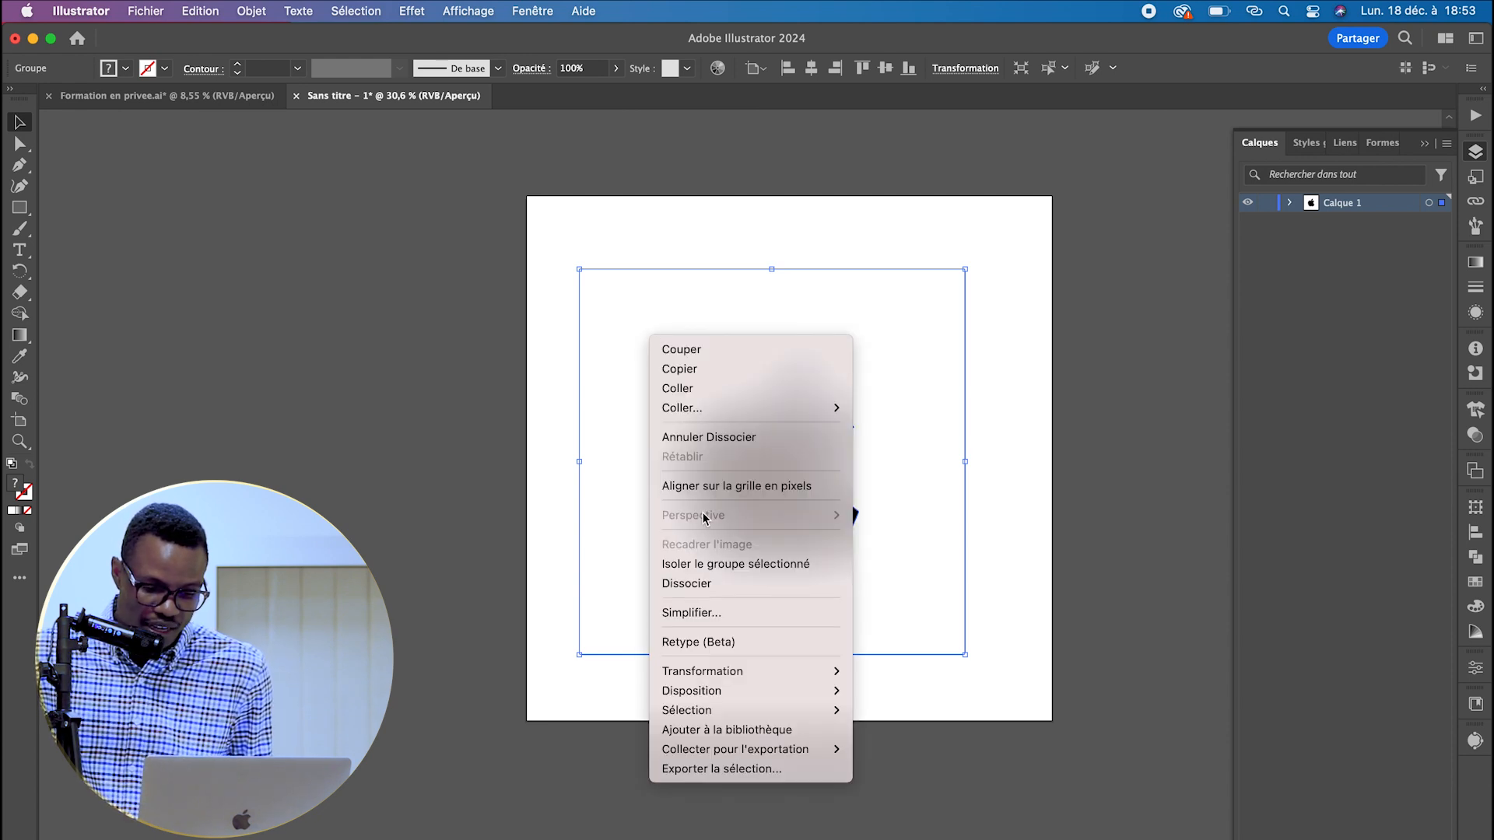
{"action": "left_click", "coordinate": [698, 585]}
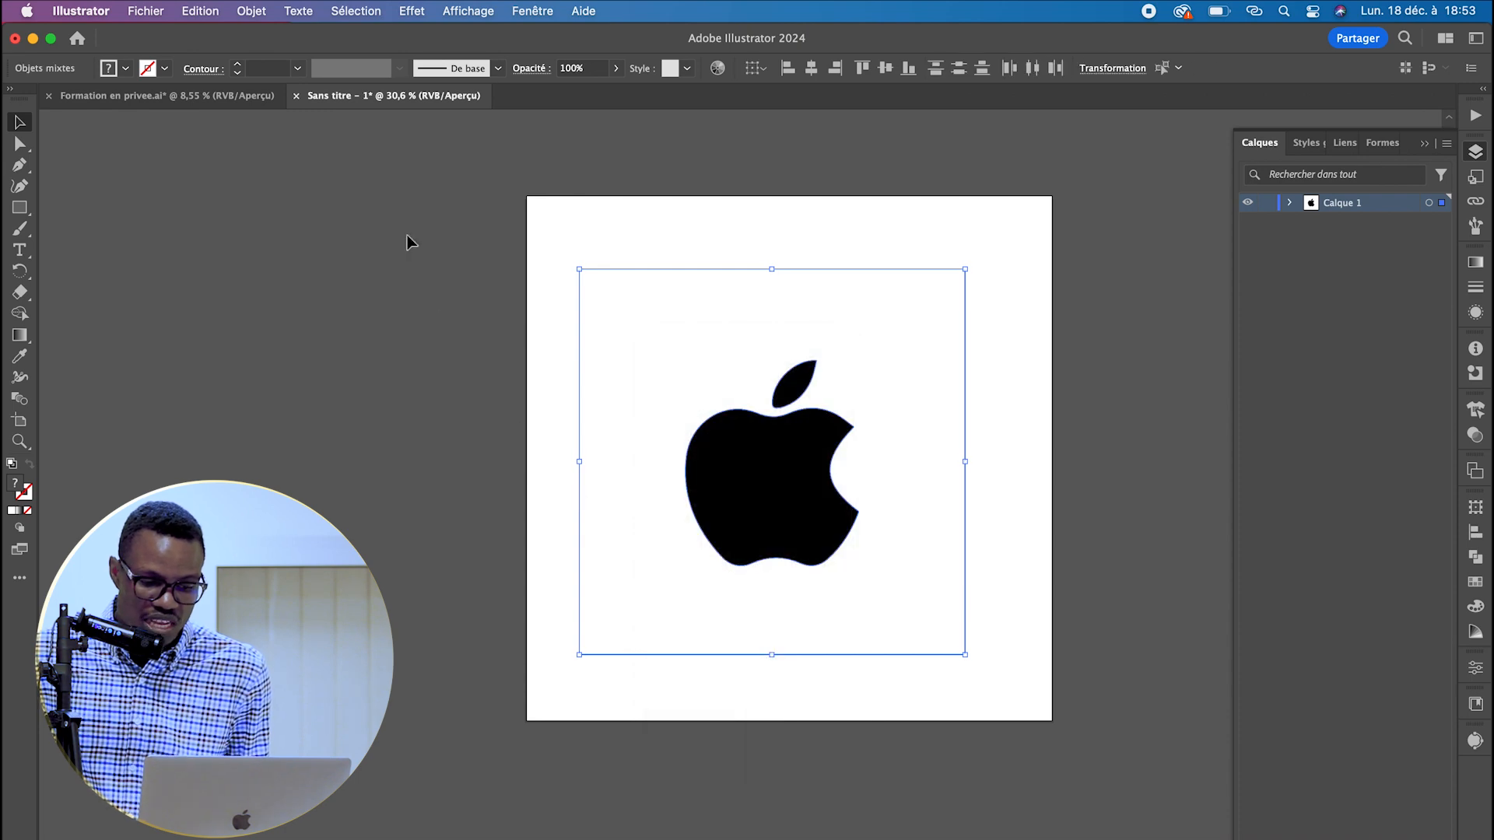
{"action": "left_click", "coordinate": [350, 203]}
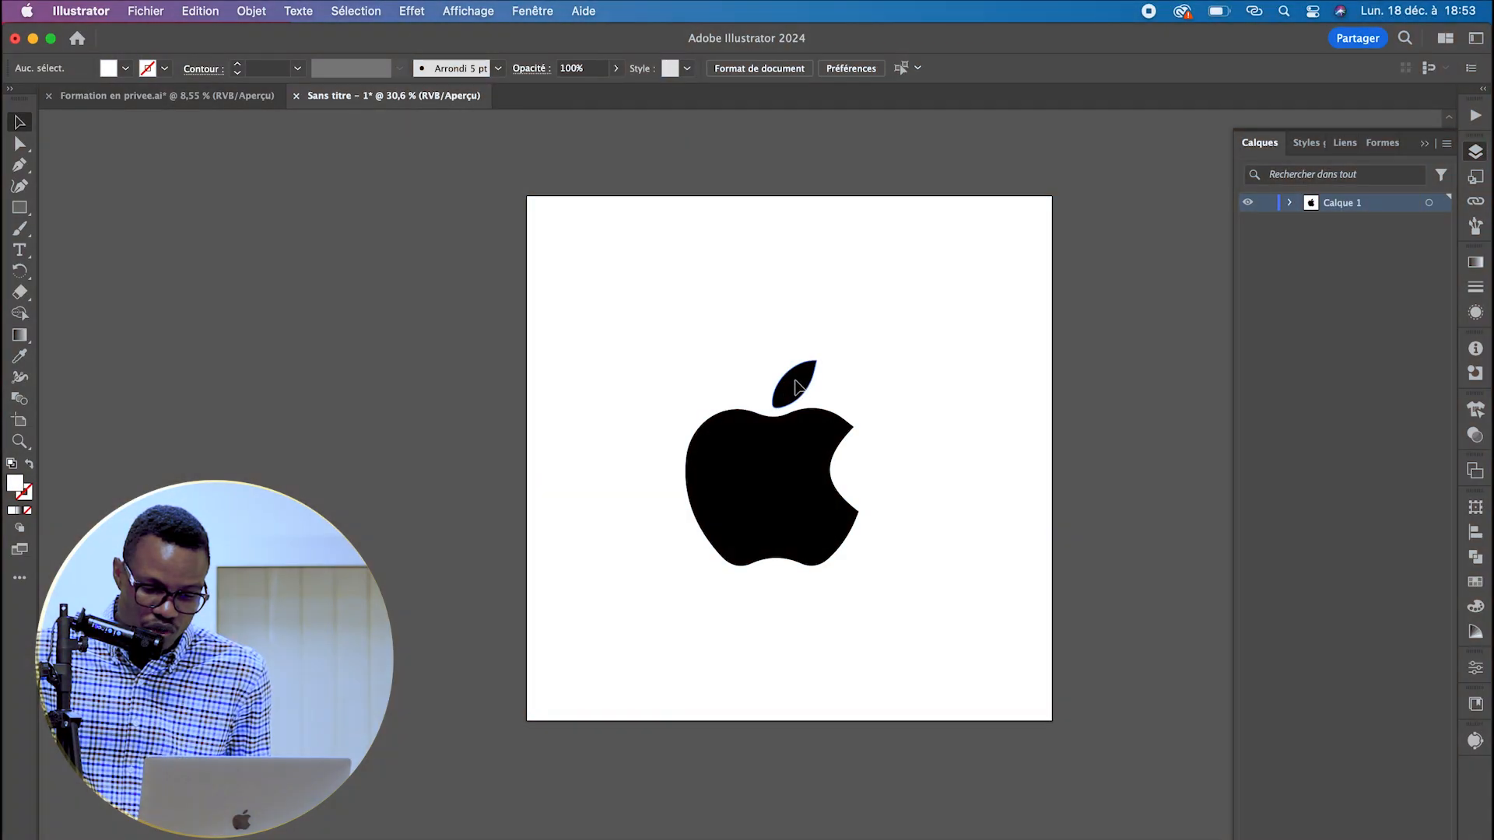
- Move the apple's leaf and body together off the artboard onto the empty canvas to its left
{"action": "left_click", "coordinate": [796, 386]}
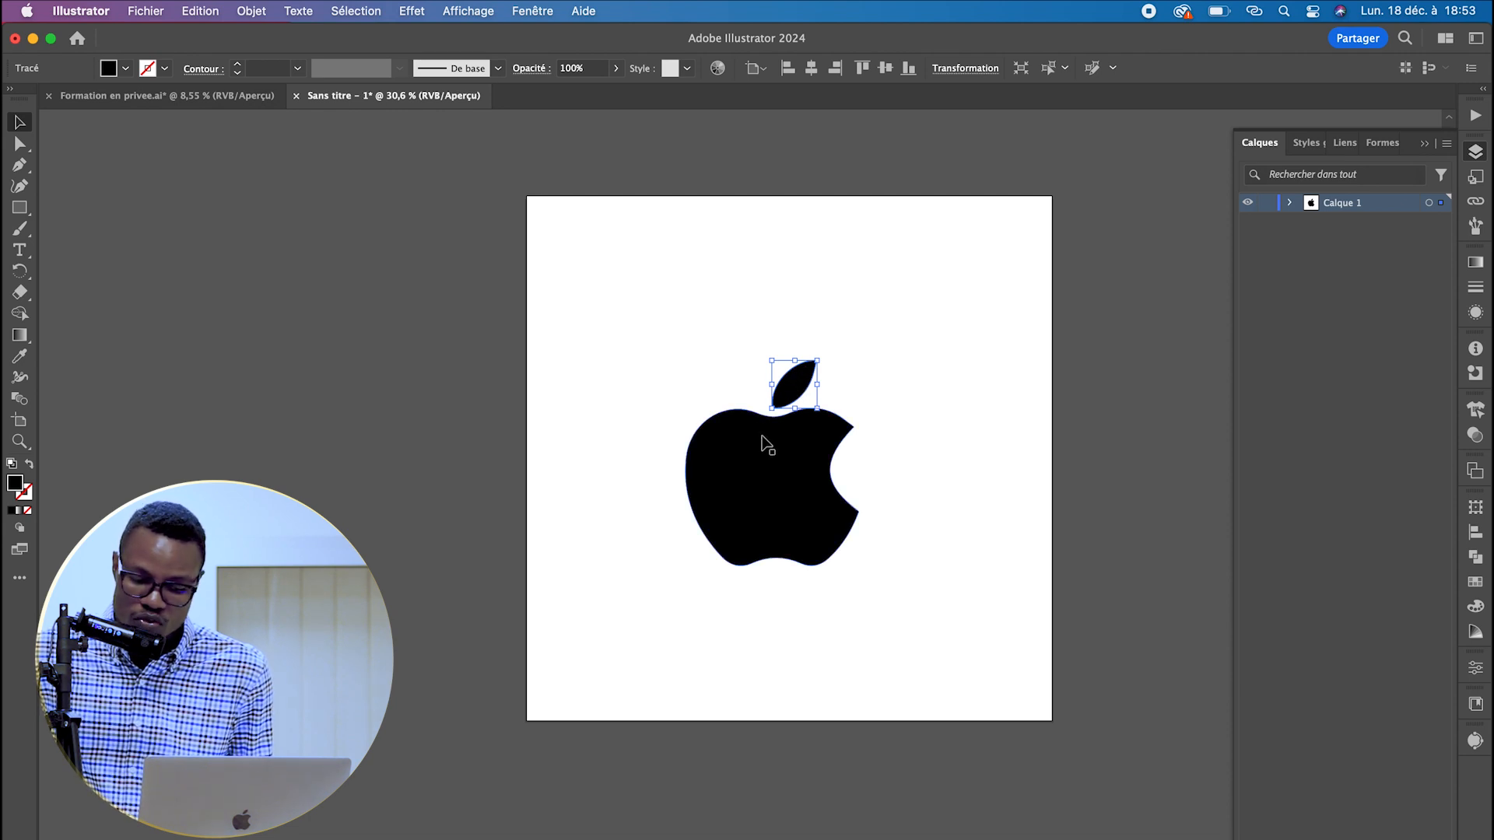
{"action": "left_click", "coordinate": [736, 458], "text": "shift"}
{"action": "left_click_drag", "start_coordinate": [761, 461], "coordinate": [222, 349]}
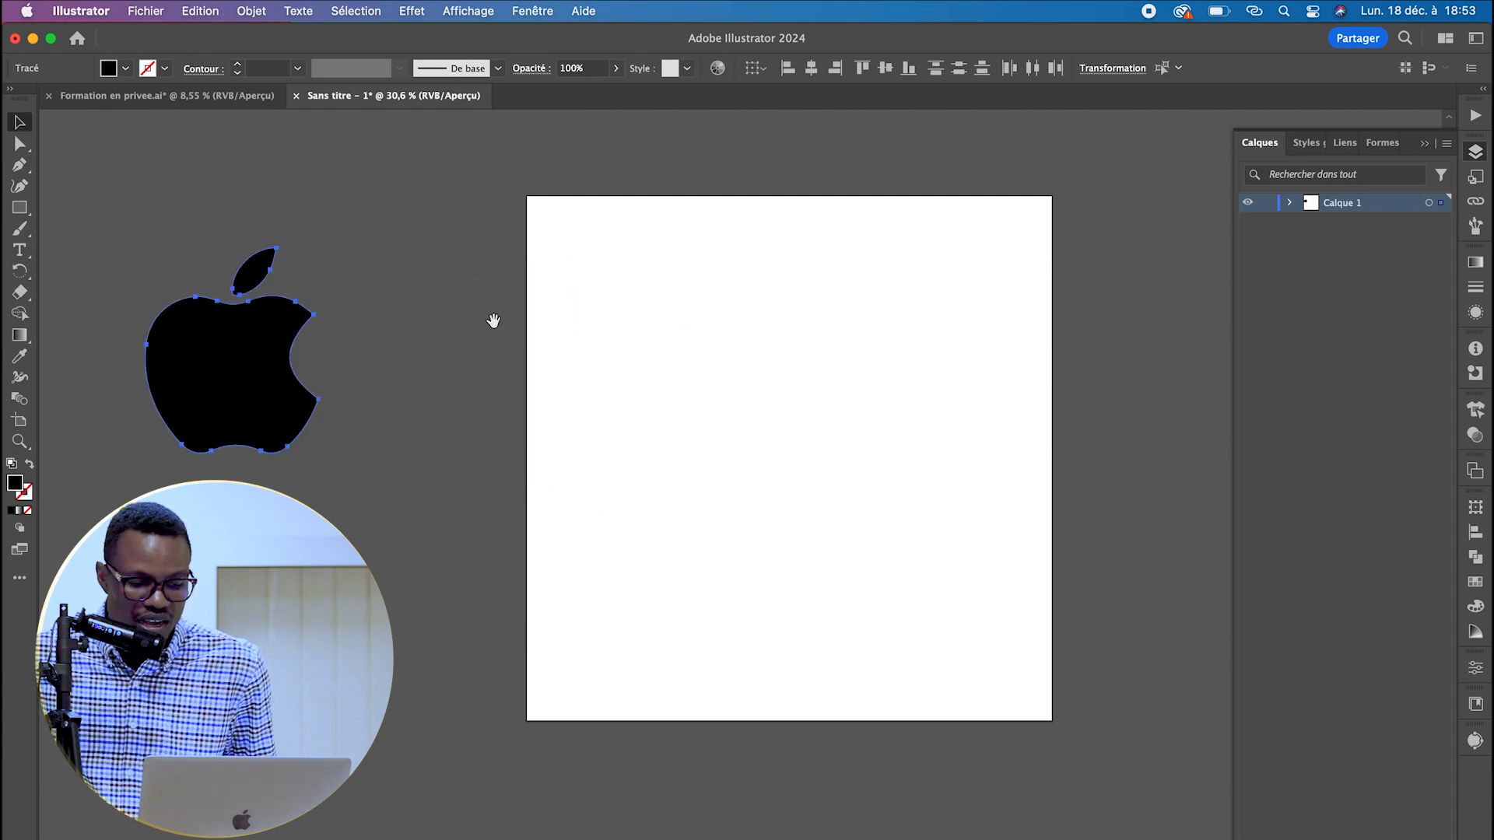
{"action": "left_click_drag", "start_coordinate": [493, 322], "coordinate": [850, 396]}
{"action": "left_click_drag", "start_coordinate": [482, 221], "coordinate": [635, 552]}
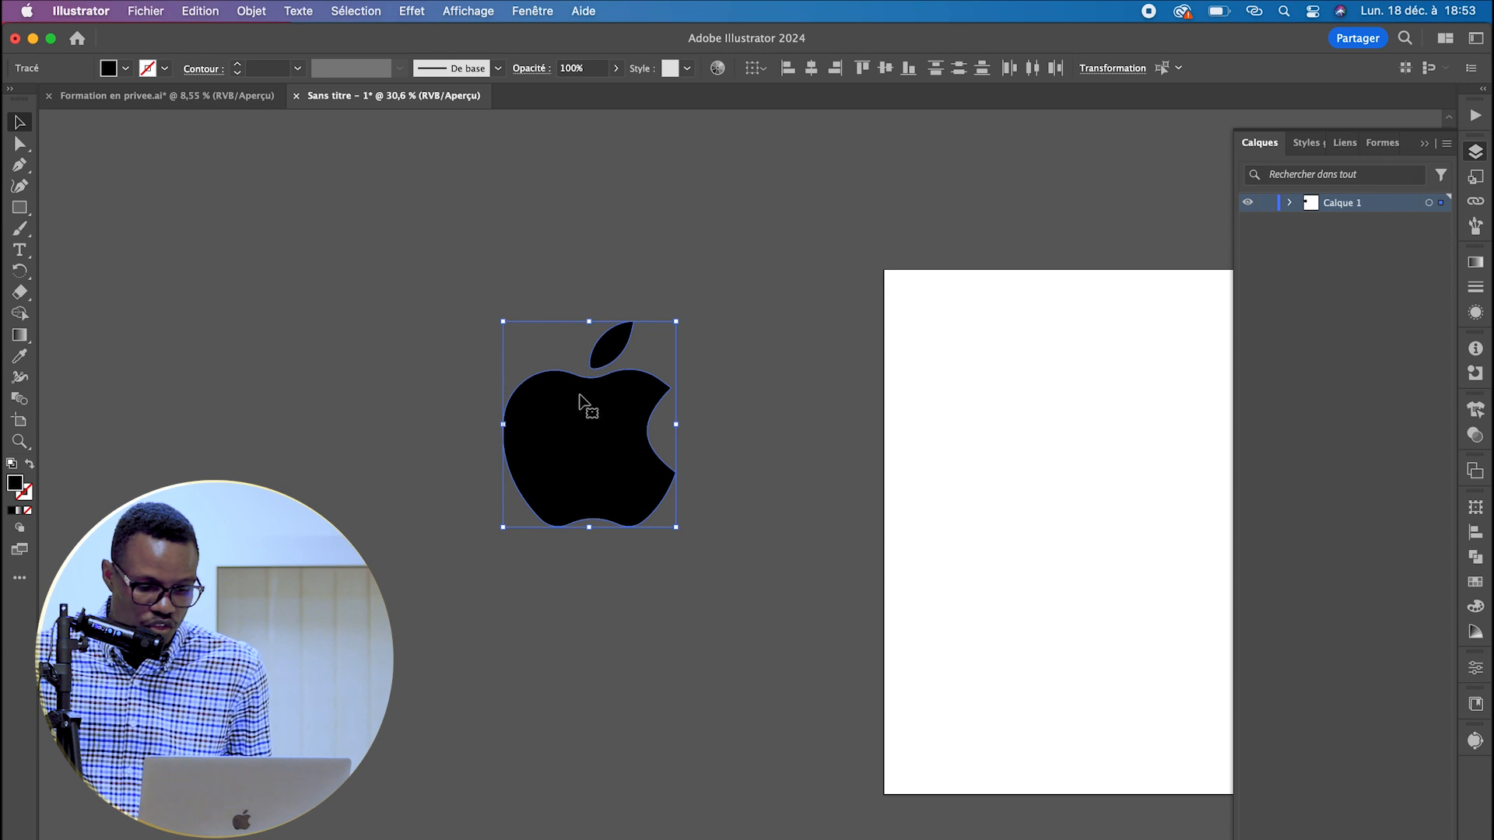
- Group the apple's leaf and body into one object and shift it slightly farther from the artboard
{"action": "right_click", "coordinate": [569, 435]}
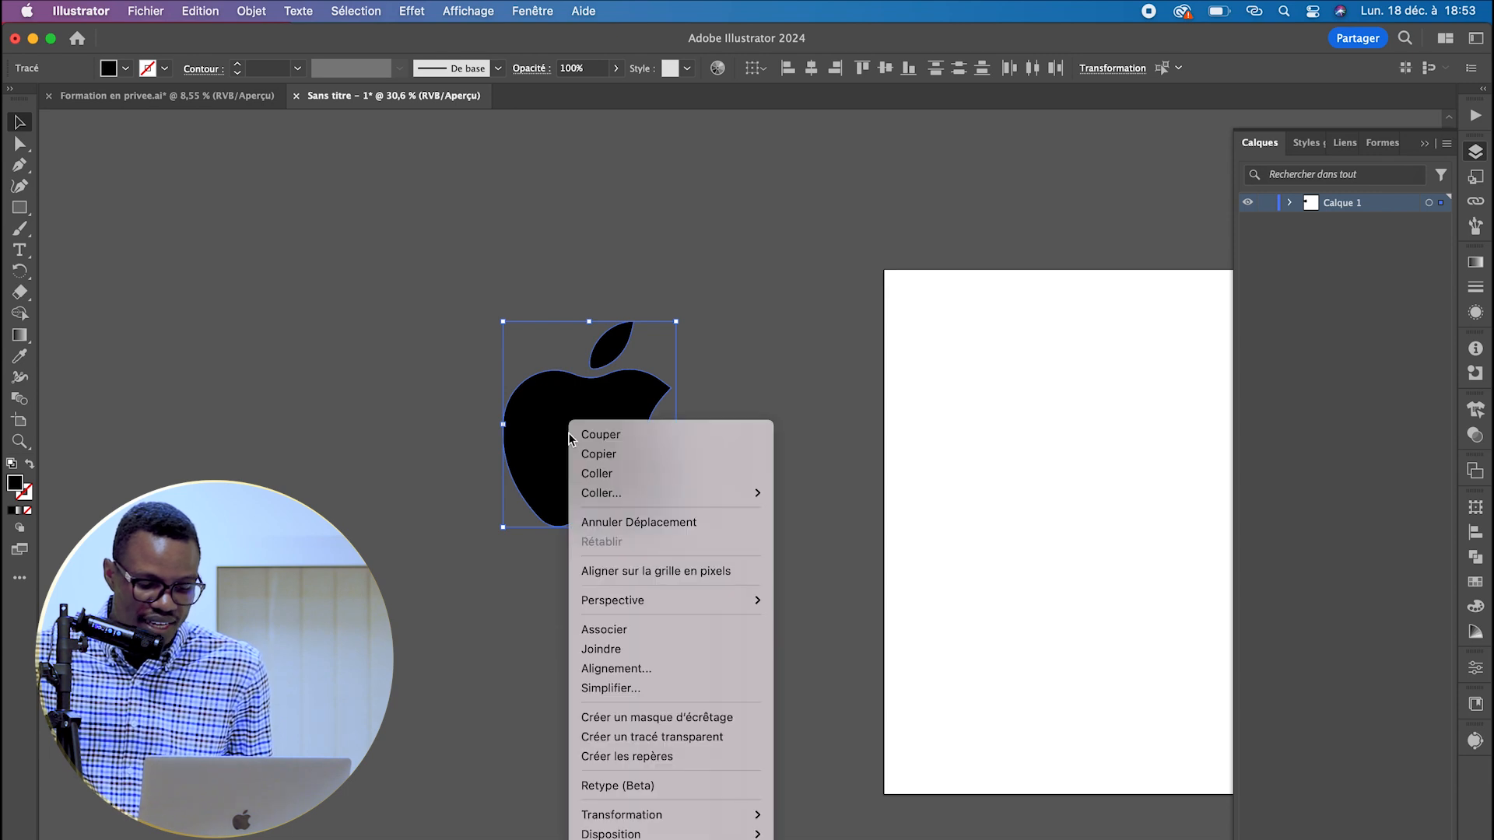
{"action": "left_click", "coordinate": [623, 648]}
{"action": "left_click", "coordinate": [717, 284]}
{"action": "left_click_drag", "start_coordinate": [646, 465], "coordinate": [576, 460]}
- Try different fill colours on the grouped Apple logo, first red and then white
{"action": "left_click", "coordinate": [125, 69]}
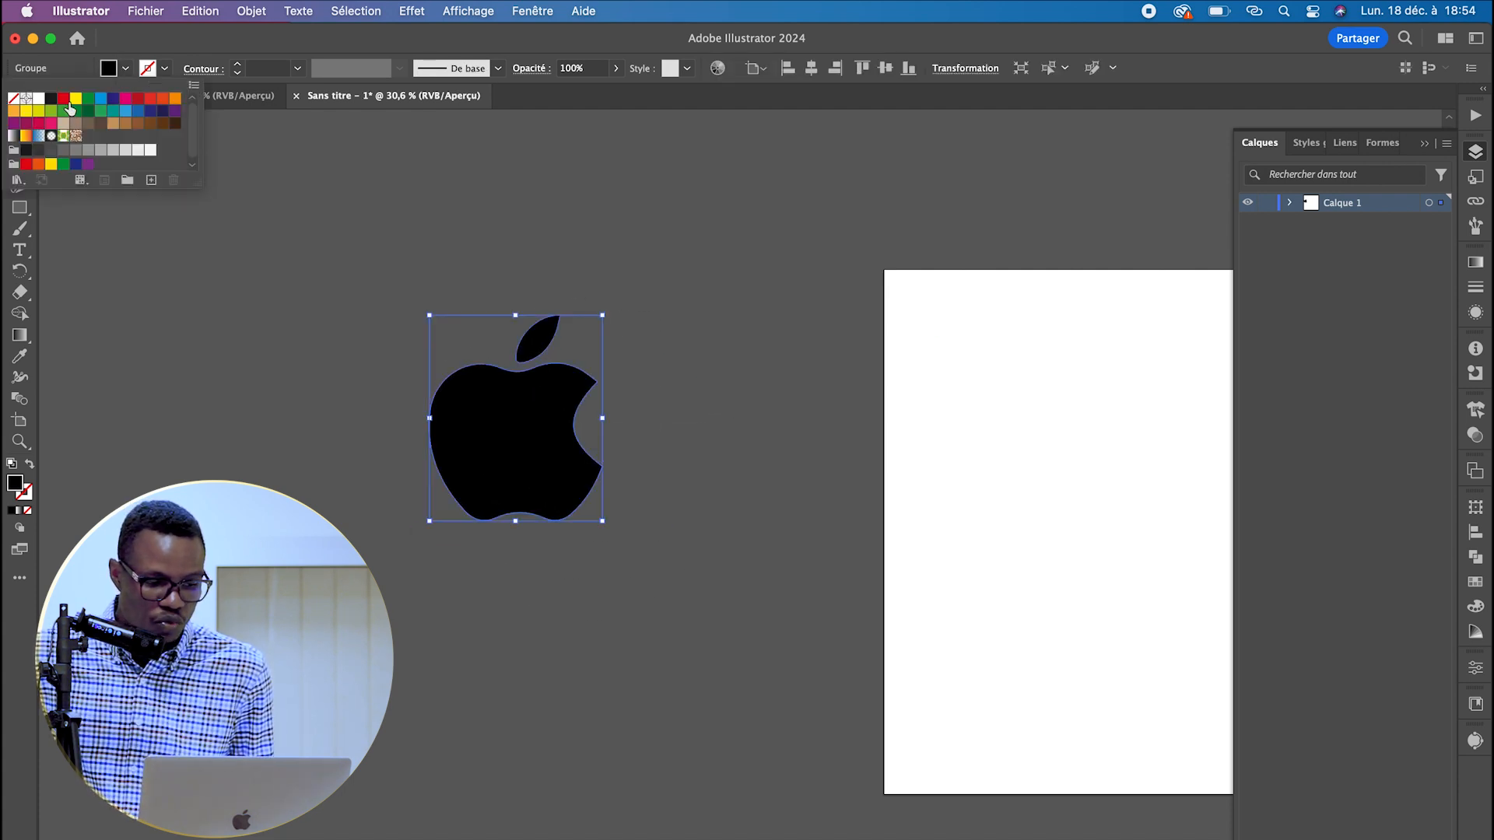
{"action": "left_click", "coordinate": [63, 98]}
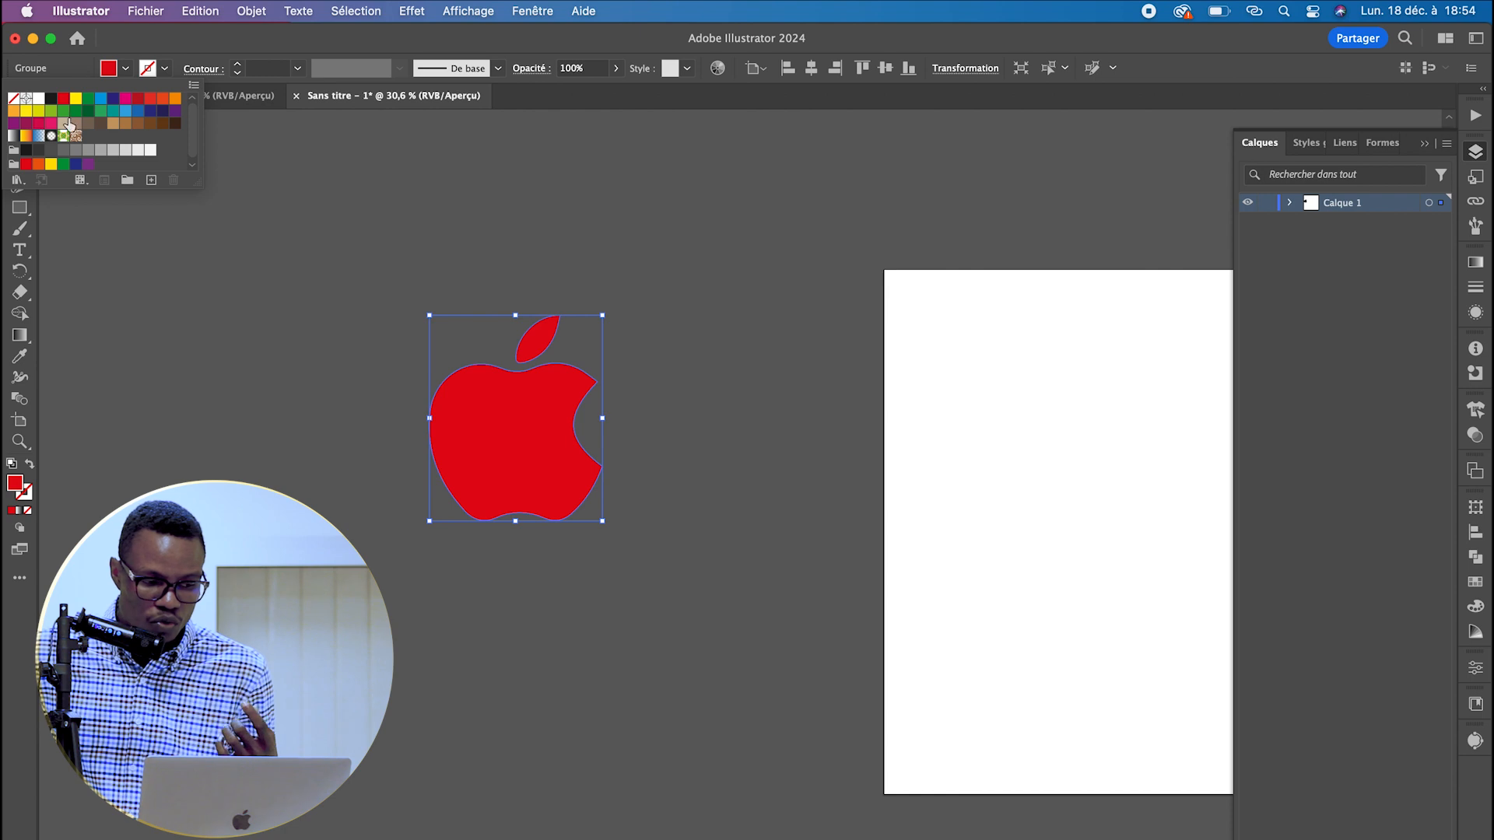
{"action": "left_click_drag", "start_coordinate": [42, 124], "coordinate": [45, 110]}
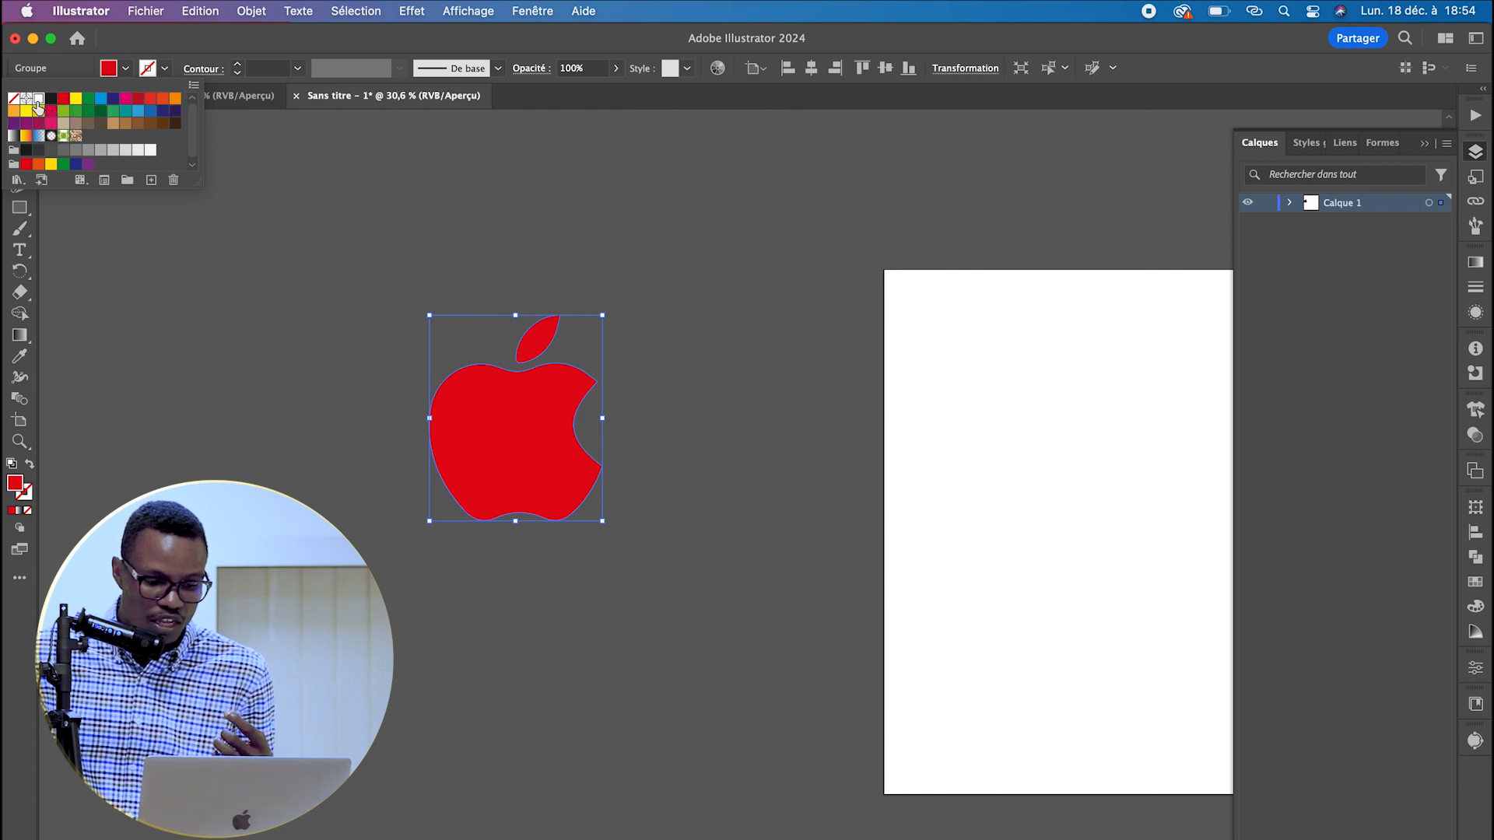
{"action": "left_click", "coordinate": [39, 99]}
{"action": "left_click", "coordinate": [629, 329]}
{"action": "left_click_drag", "start_coordinate": [605, 321], "coordinate": [625, 473]}
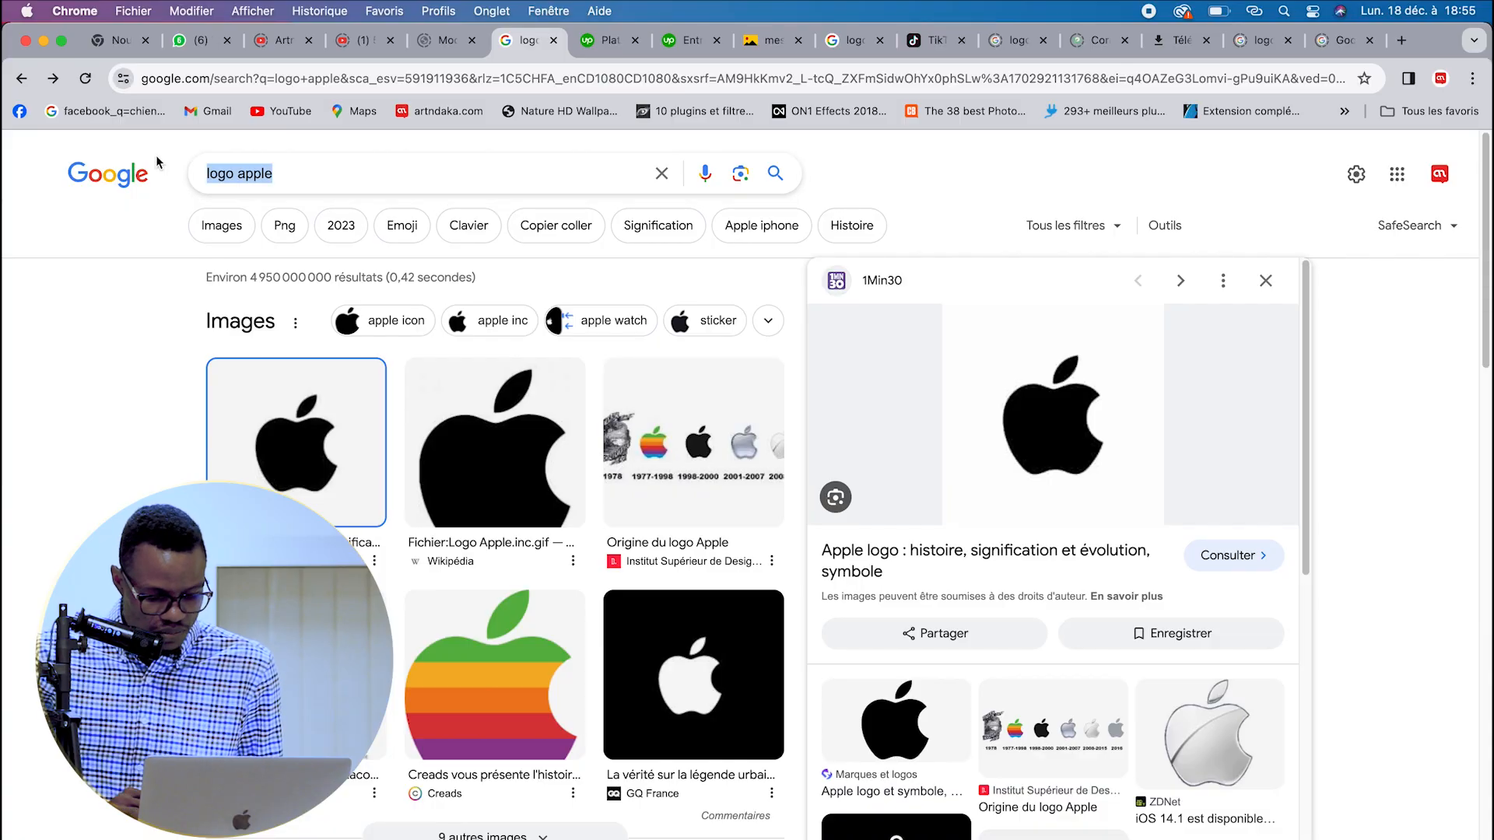
- Switch to Chrome and search Google Images for "logo google"
{"action": "type", "text": "logo"}
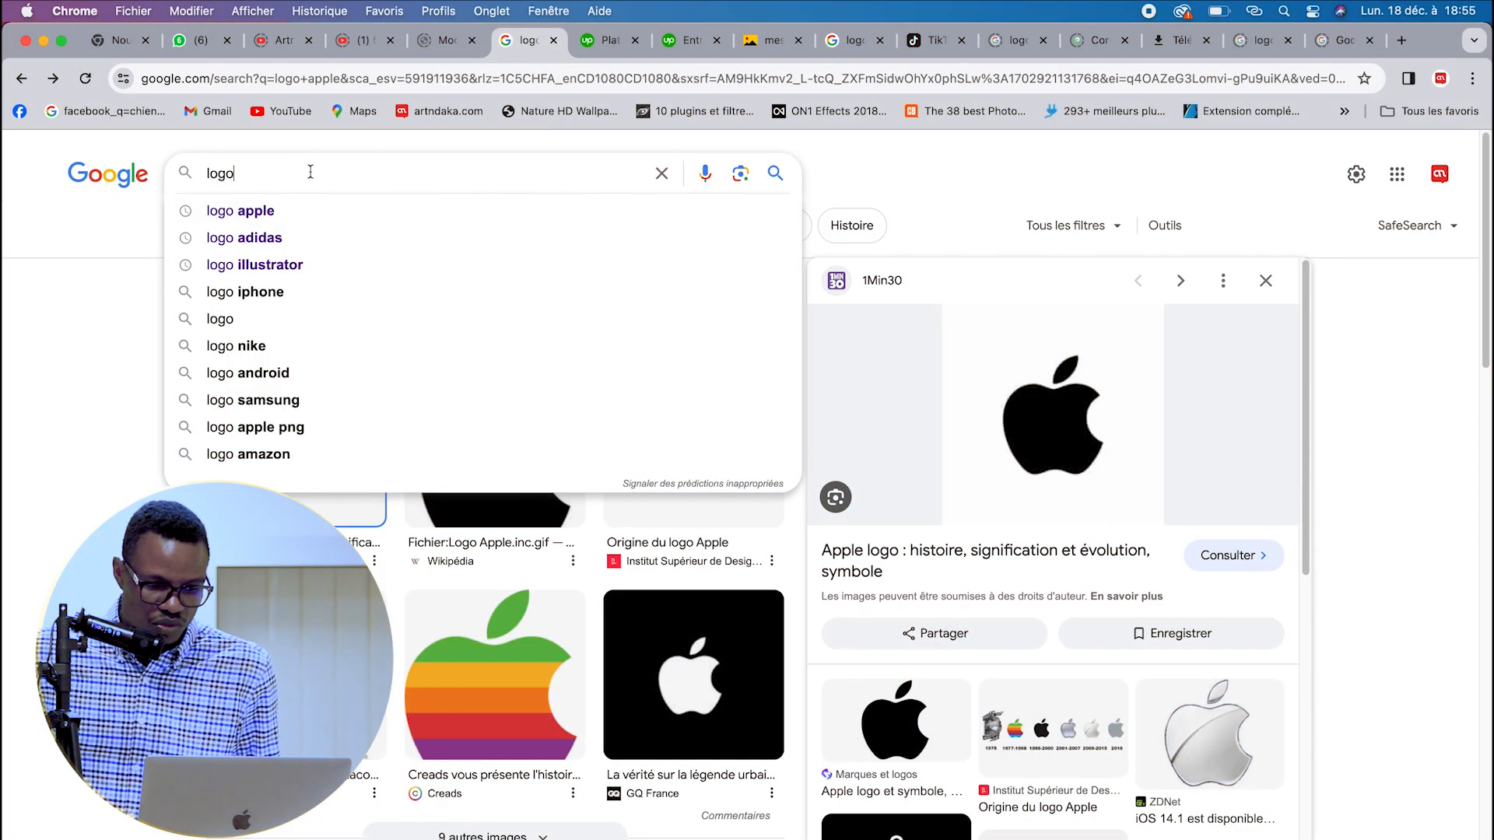
{"action": "type", "text": "goo"}
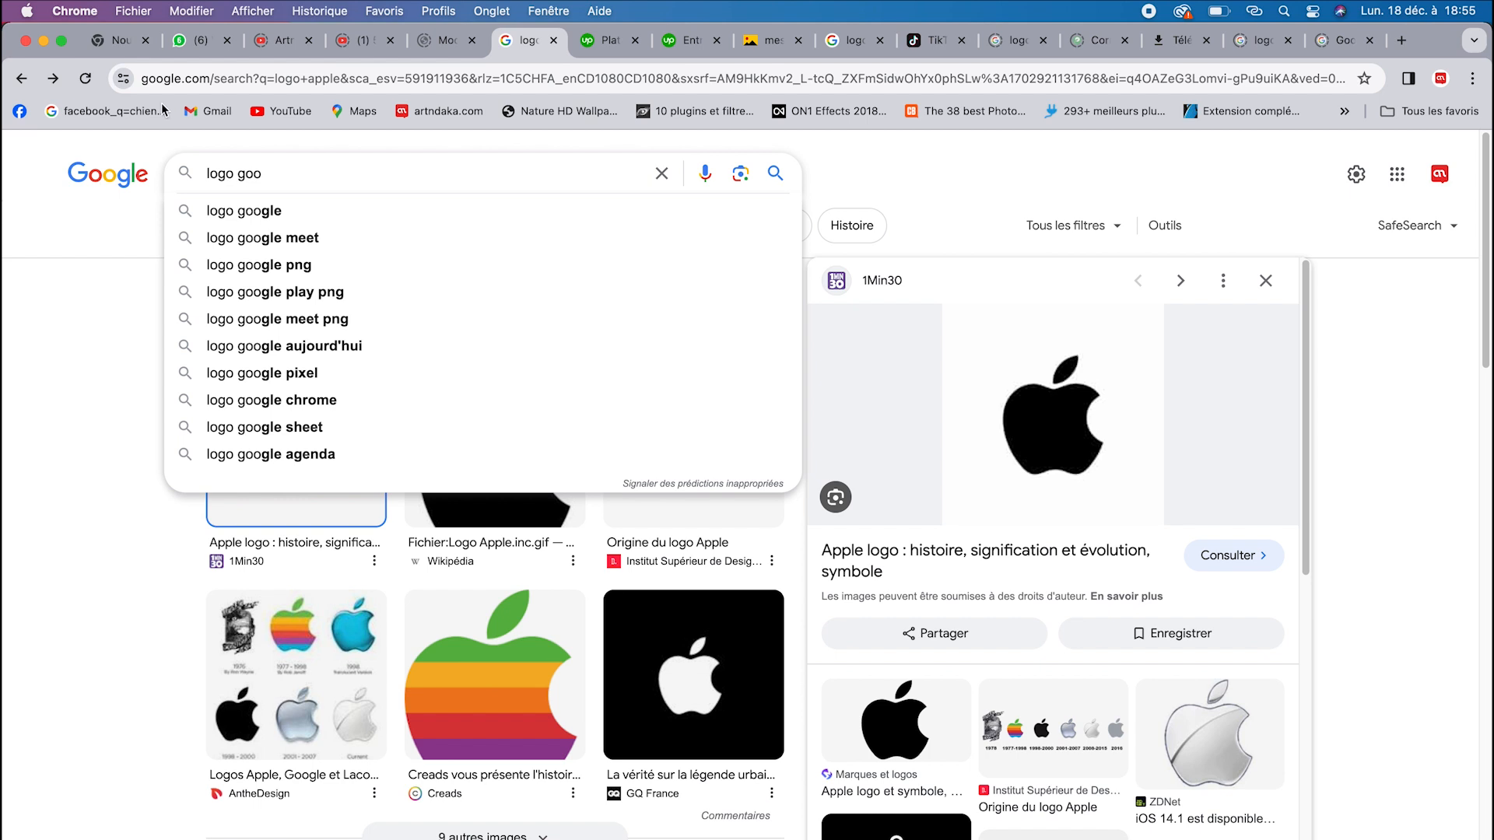
{"action": "left_click", "coordinate": [343, 210]}
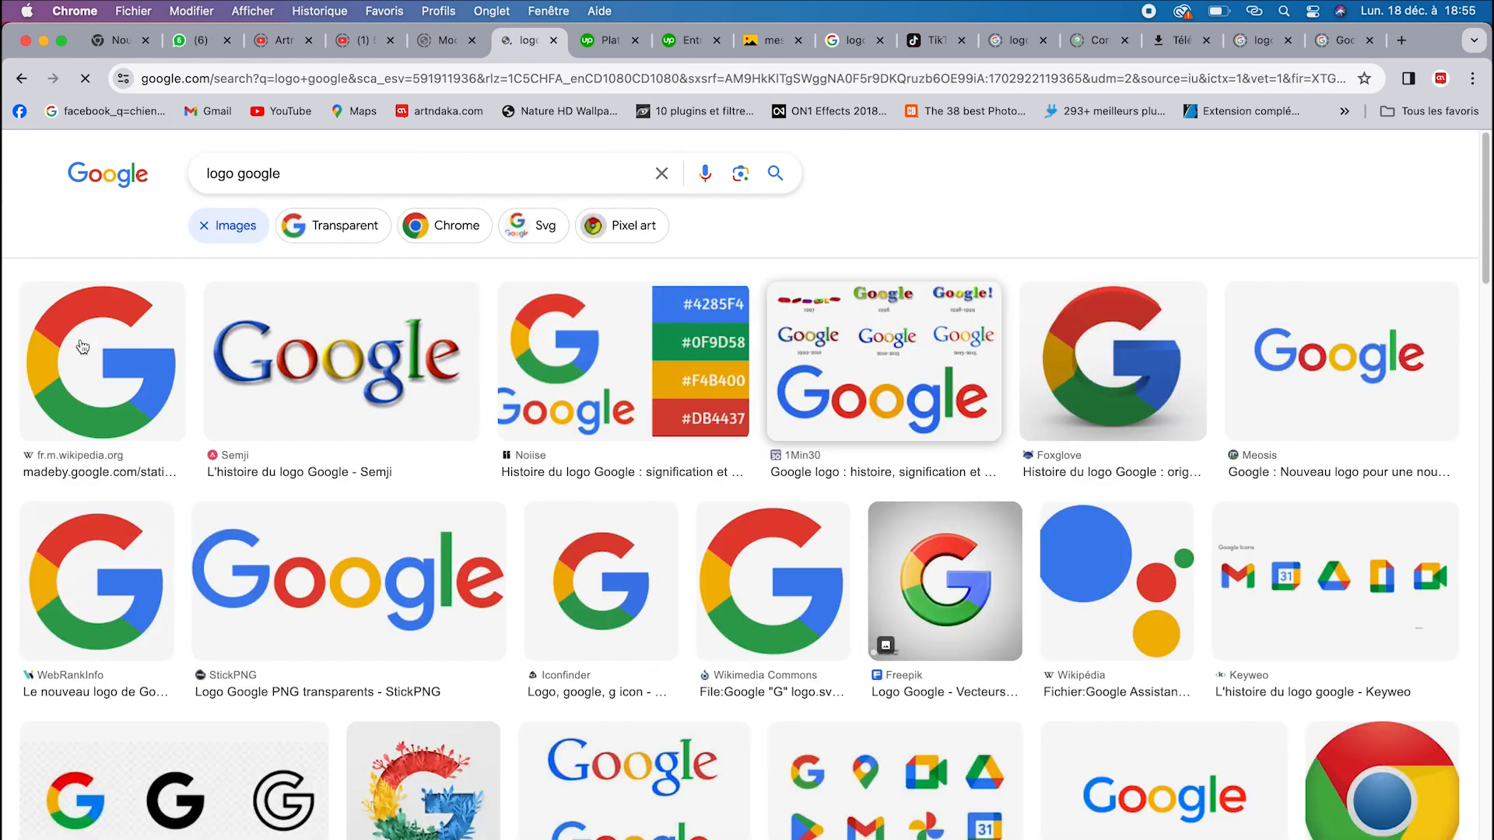
- Copy the multicolour Google G image from the Wikipedia result and paste it into the Illustrator document beside the artboard
{"action": "right_click", "coordinate": [51, 335]}
{"action": "left_click", "coordinate": [127, 500]}
{"action": "right_click", "coordinate": [1129, 513]}
{"action": "left_click", "coordinate": [1177, 709]}
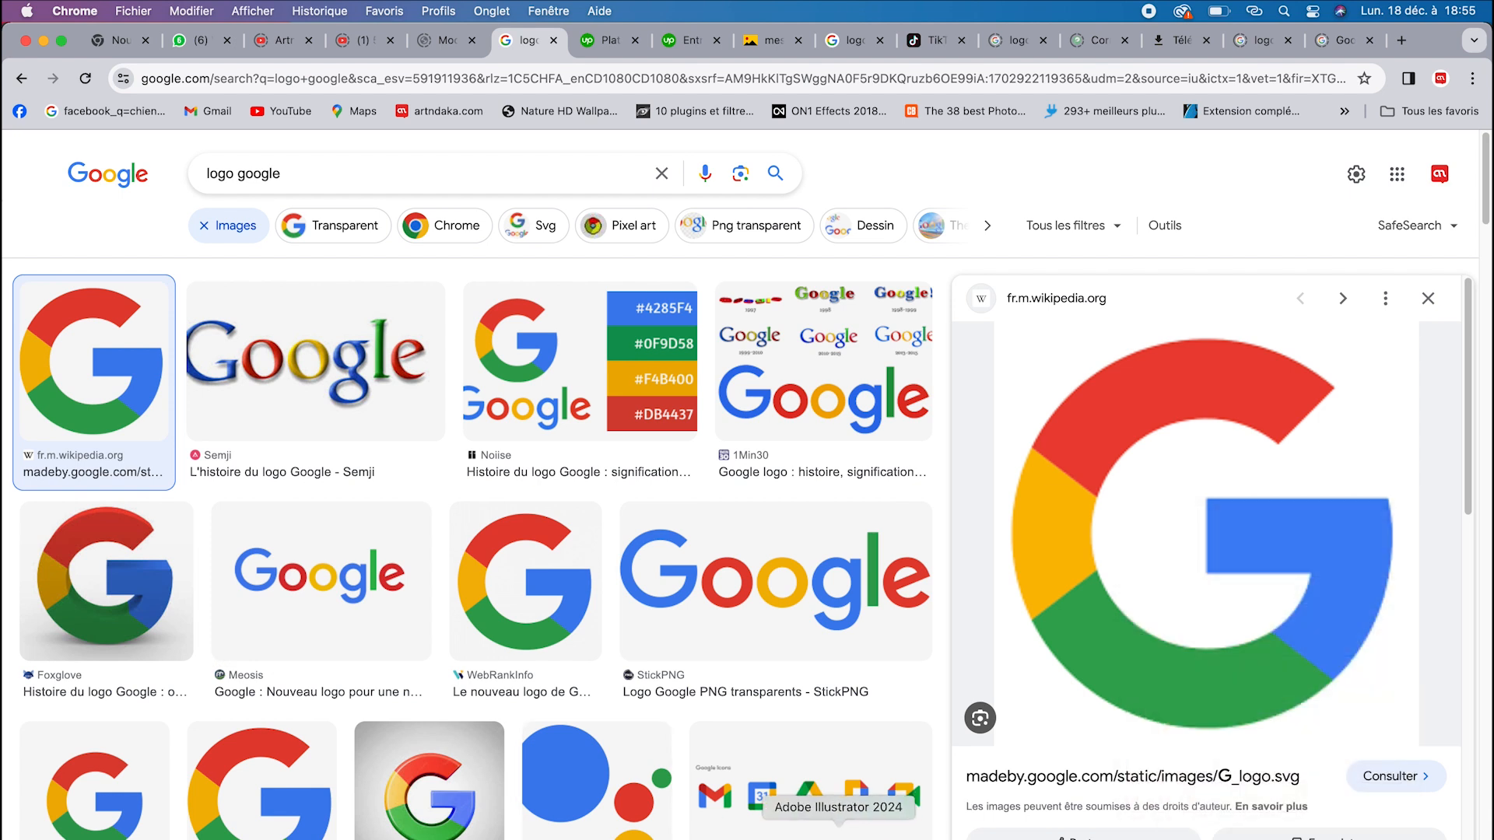
{"action": "left_click", "coordinate": [841, 831]}
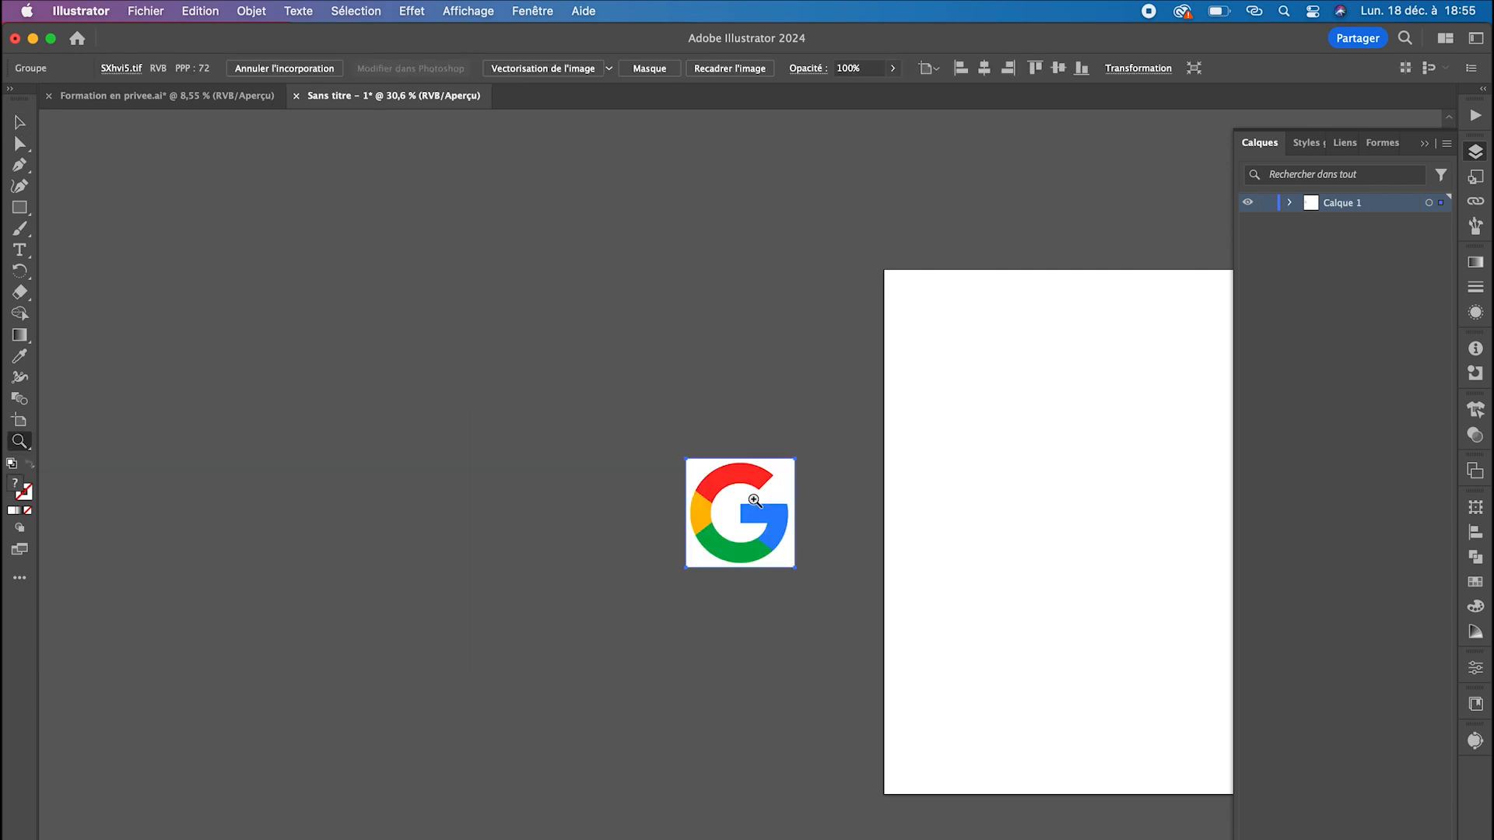
- Inspect the pixel edges of the pasted Google logo and try vectorizing it with the default Image Trace preset
{"action": "left_click_drag", "start_coordinate": [753, 503], "coordinate": [1377, 643]}
{"action": "left_click_drag", "start_coordinate": [864, 365], "coordinate": [976, 436]}
{"action": "left_click_drag", "start_coordinate": [1164, 263], "coordinate": [703, 387]}
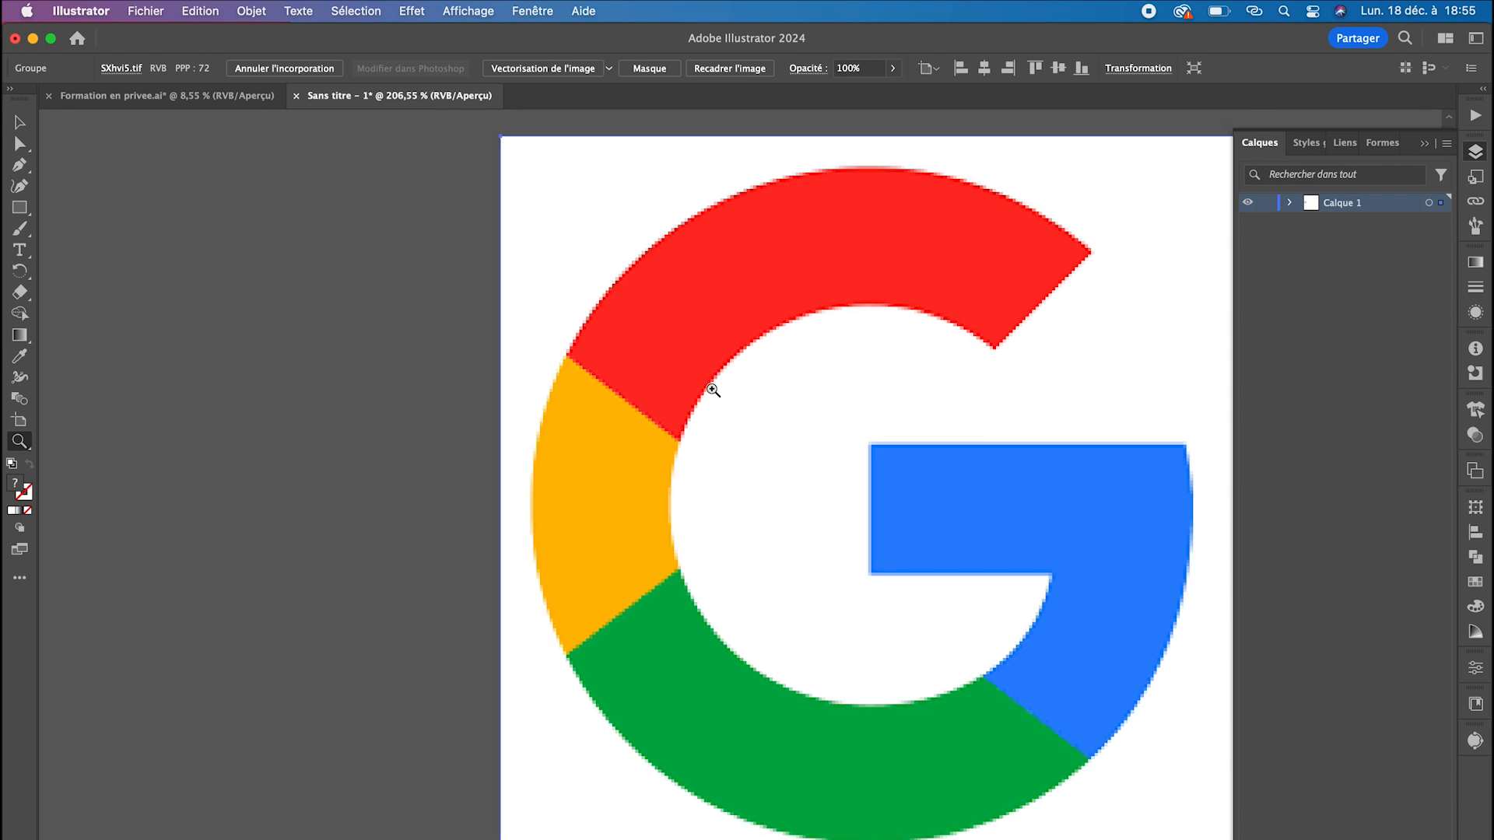
{"action": "left_click_drag", "start_coordinate": [884, 363], "coordinate": [522, 345]}
{"action": "key", "text": "v"}
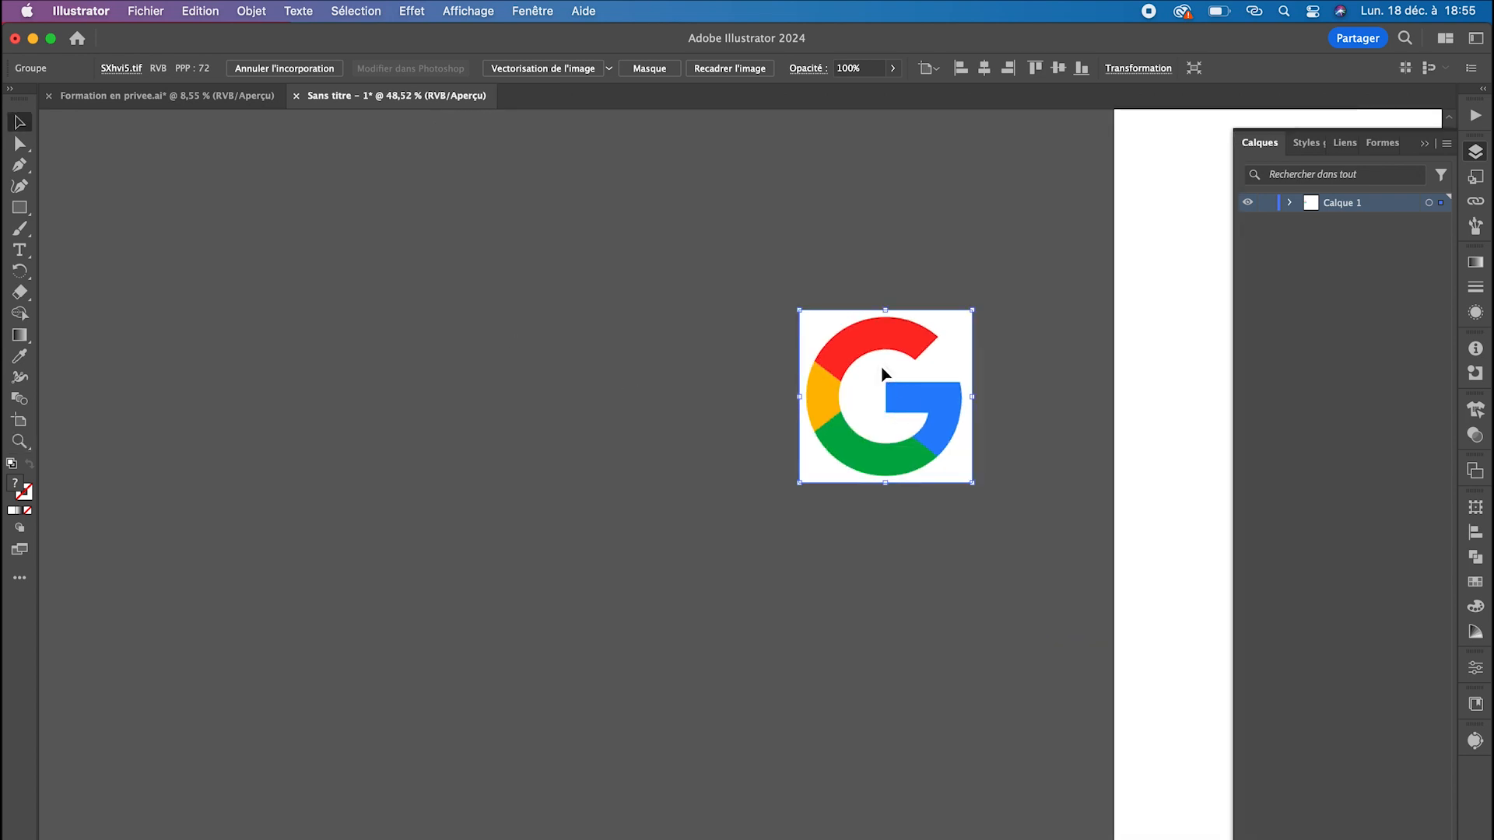
{"action": "left_click", "coordinate": [534, 69]}
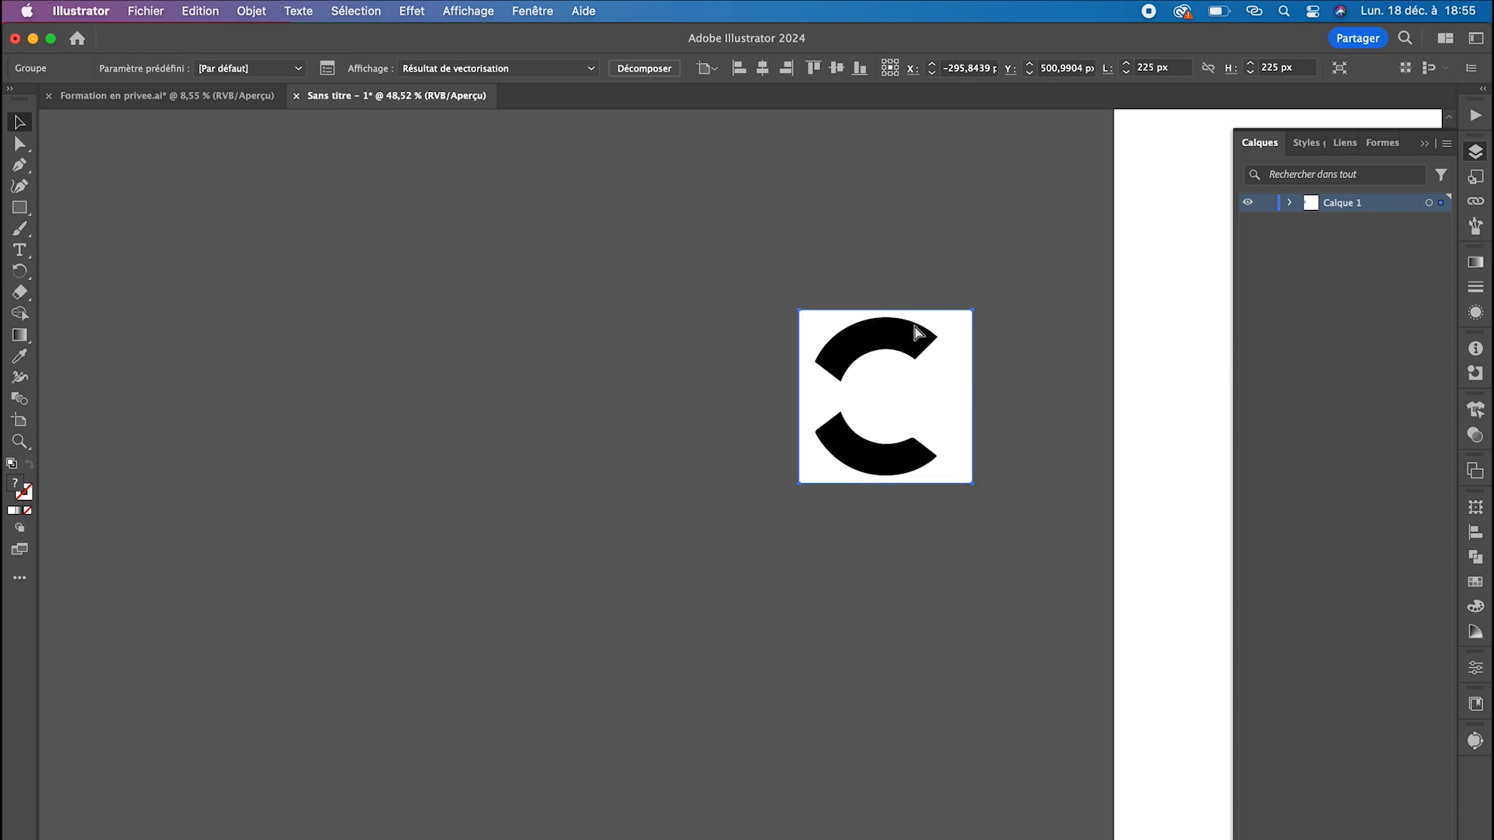
{"action": "key", "text": "super+z"}
- Vectorize the Google logo image with the 6-colour Image Trace preset and inspect its traced edges
{"action": "left_click", "coordinate": [803, 223]}
{"action": "left_click", "coordinate": [846, 344]}
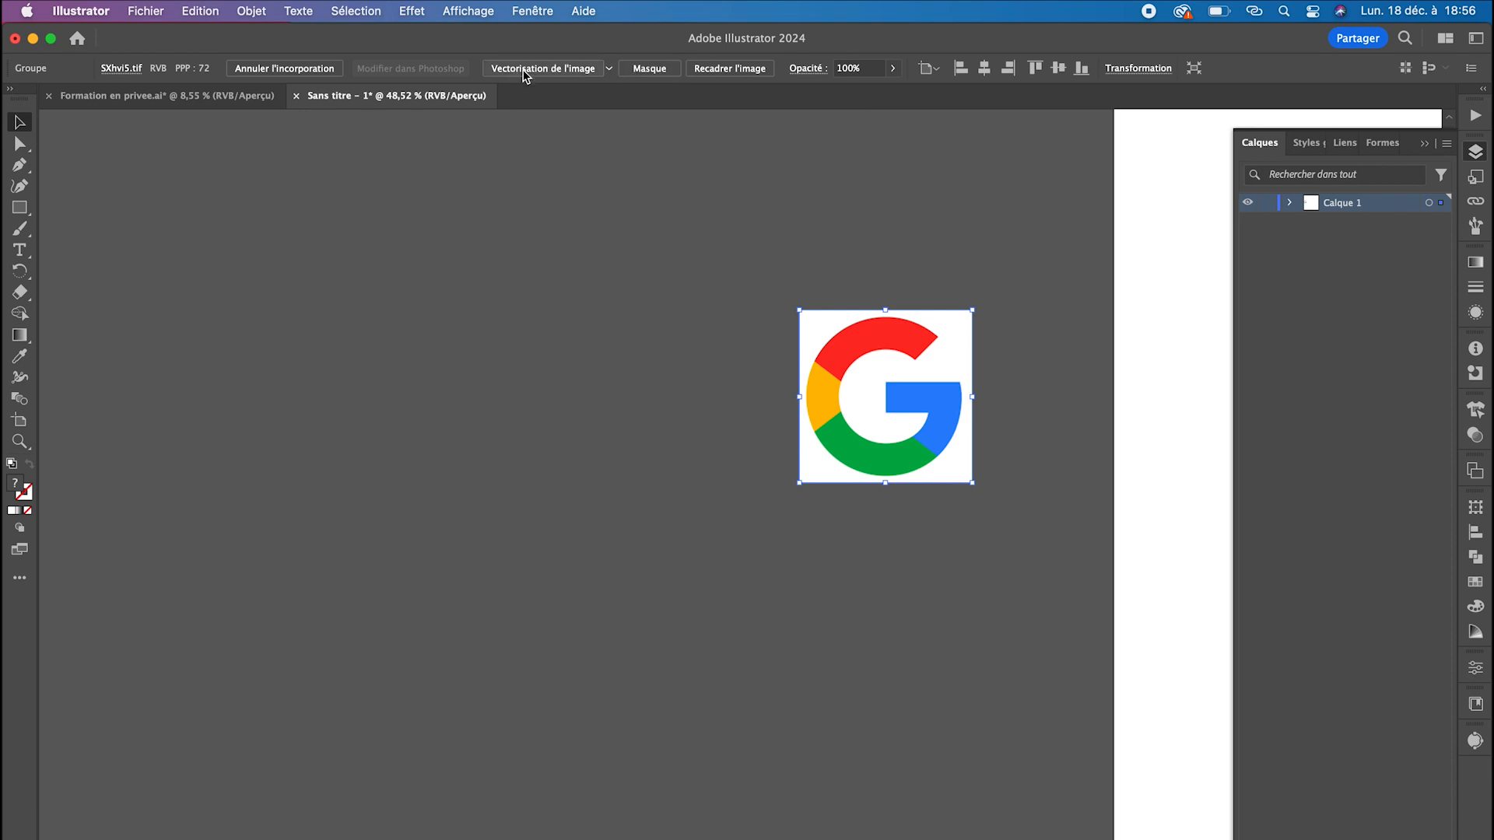
{"action": "left_click", "coordinate": [610, 69]}
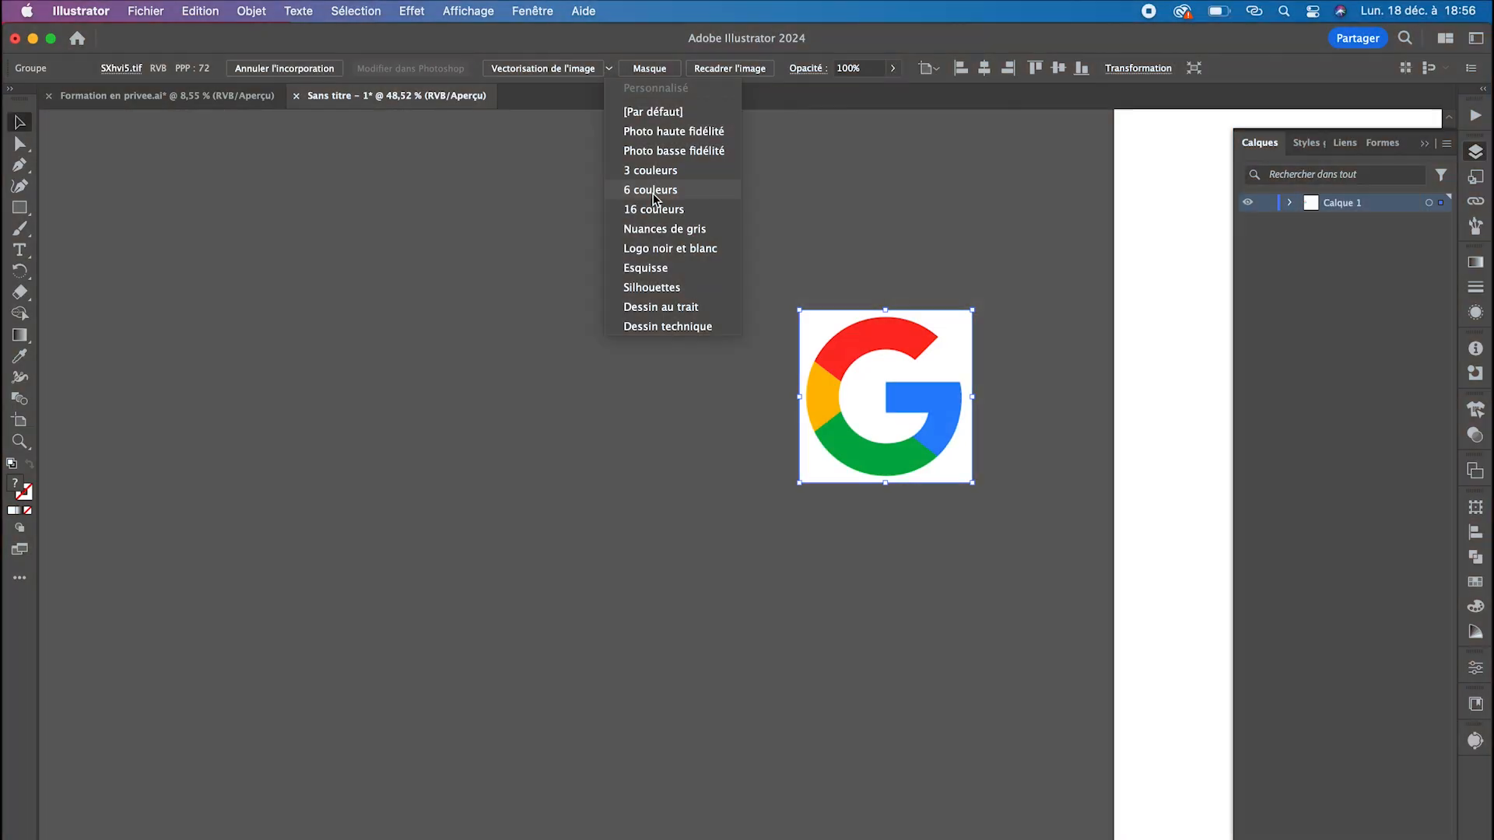
{"action": "left_click", "coordinate": [595, 307]}
{"action": "key", "text": "z"}
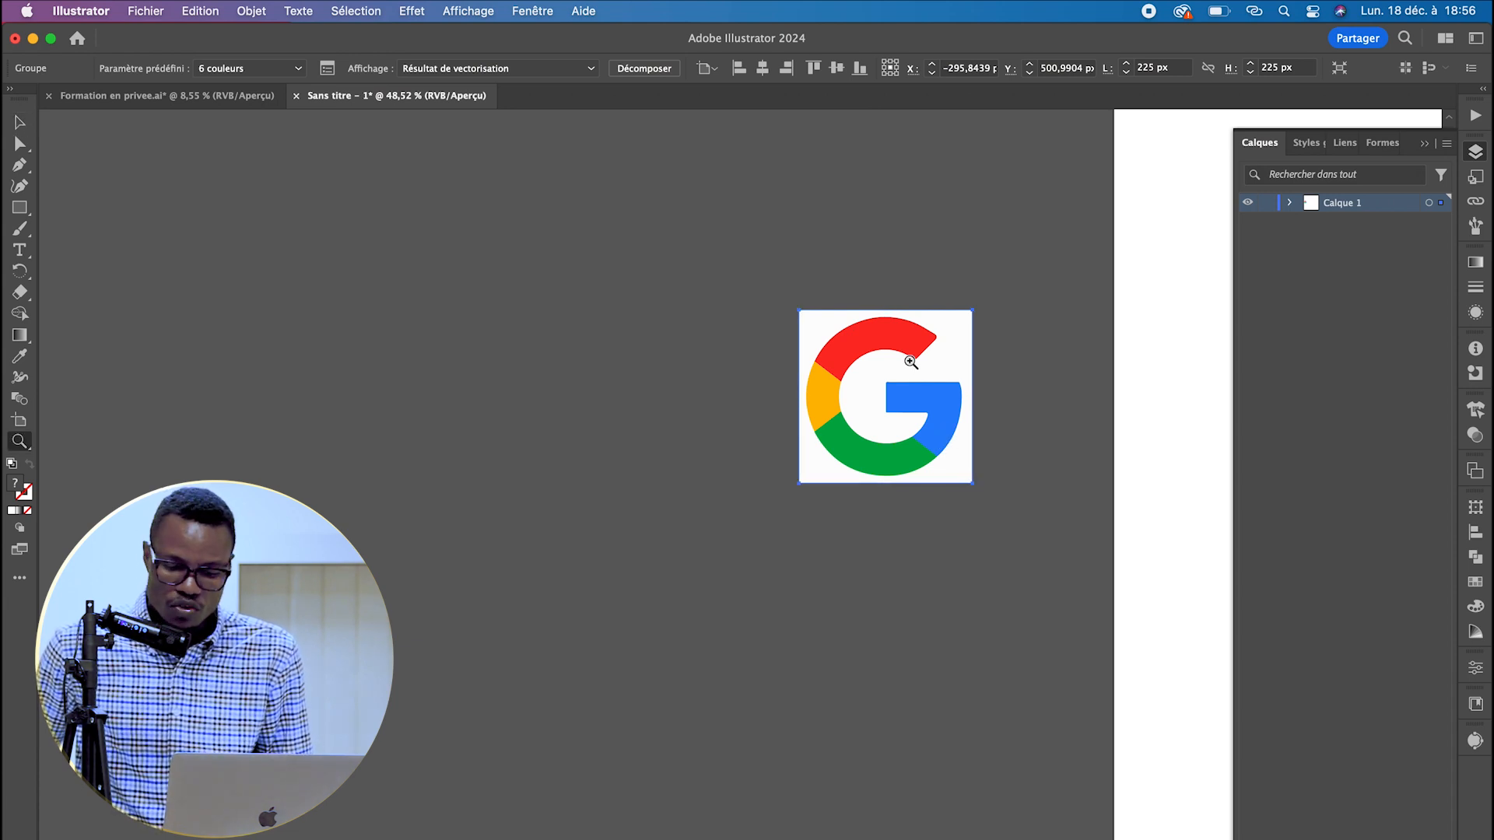
{"action": "left_click_drag", "start_coordinate": [883, 331], "coordinate": [891, 459]}
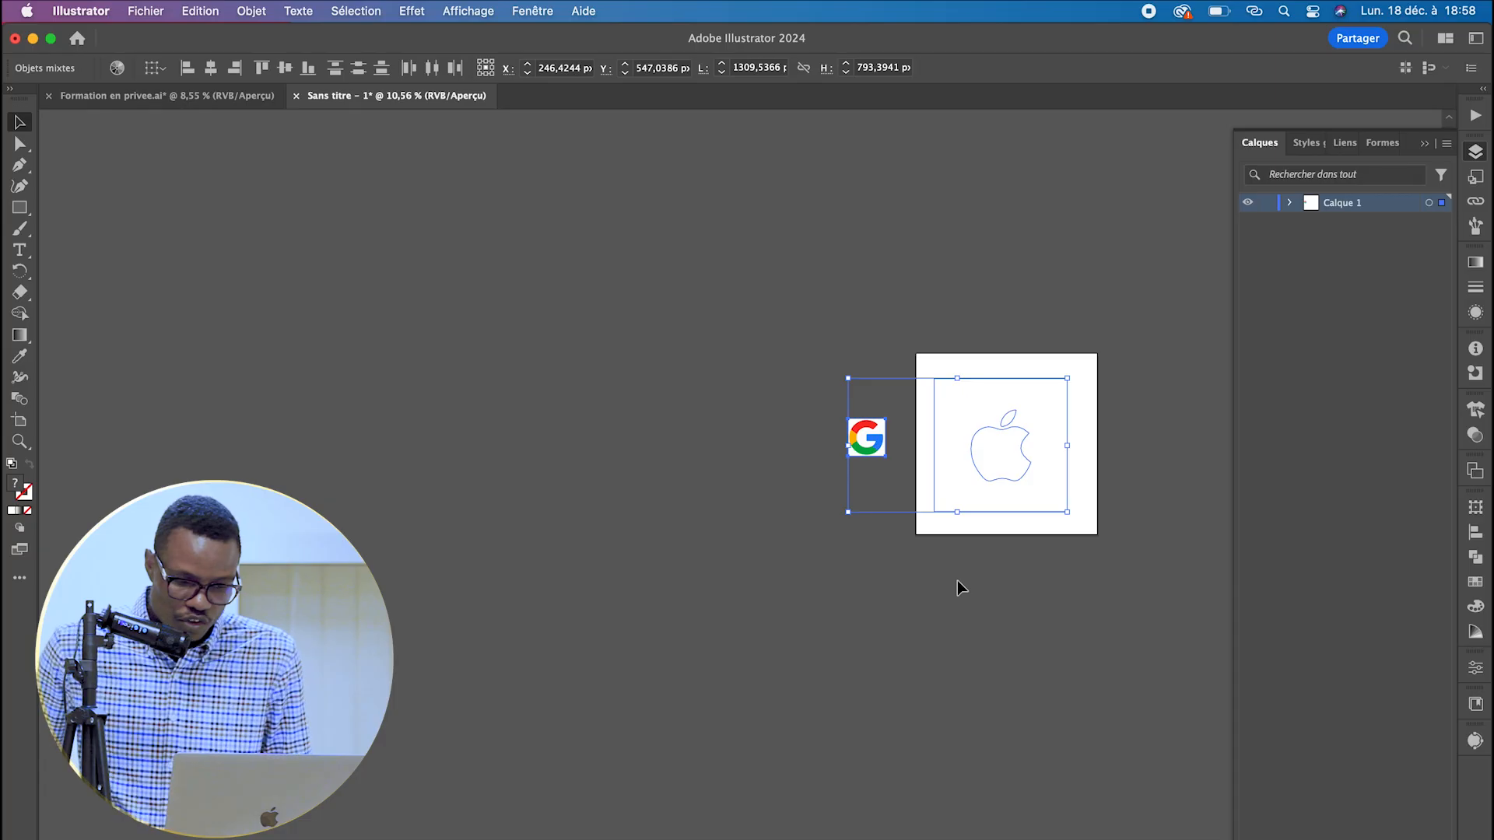
- Delete all the objects in the document and draw a circle about 164 px in diameter on the empty canvas
{"action": "key", "text": "Delete"}
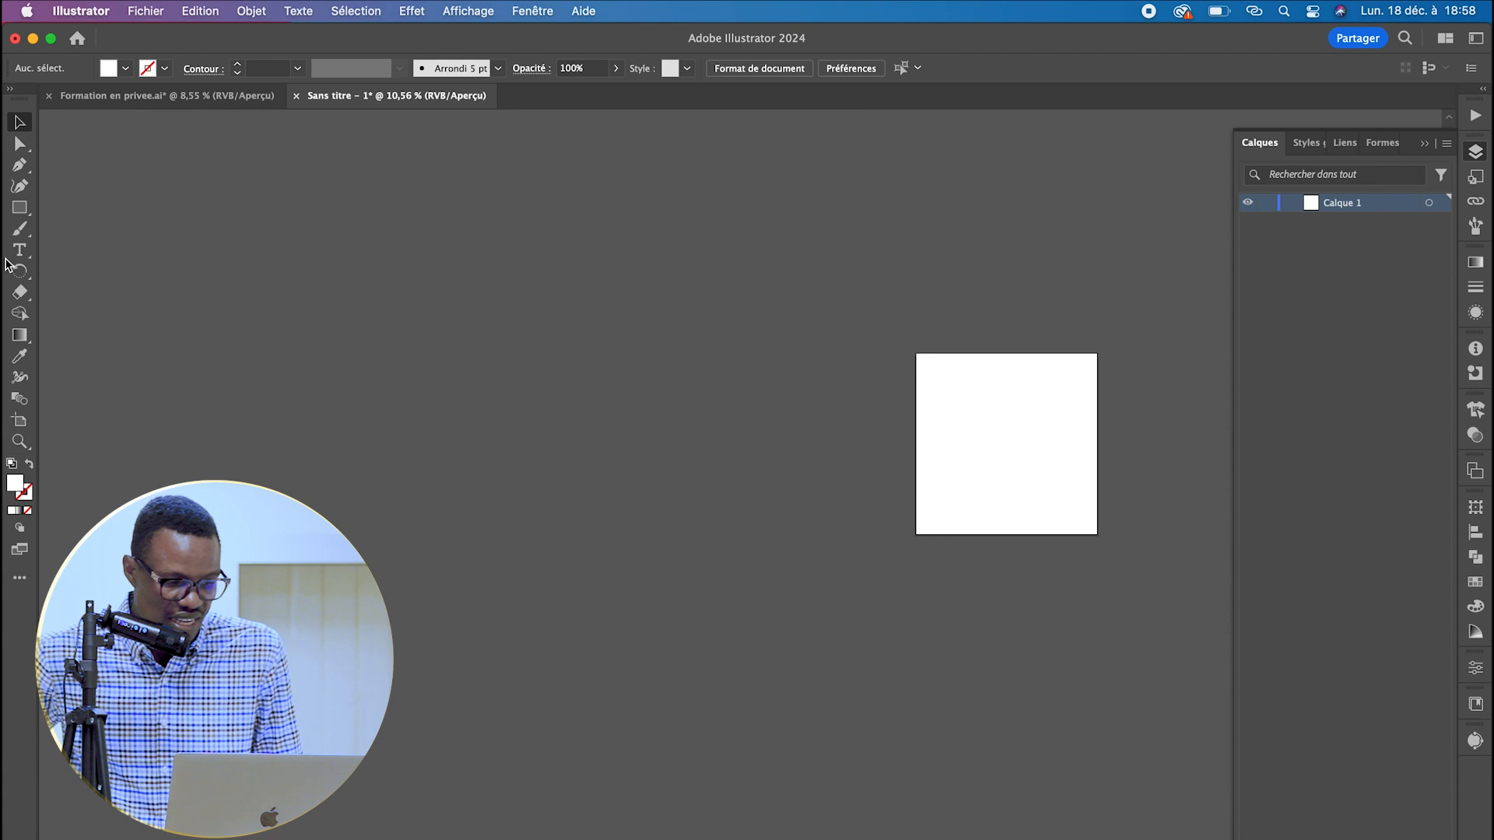
{"action": "left_click_drag", "start_coordinate": [19, 208], "coordinate": [60, 230]}
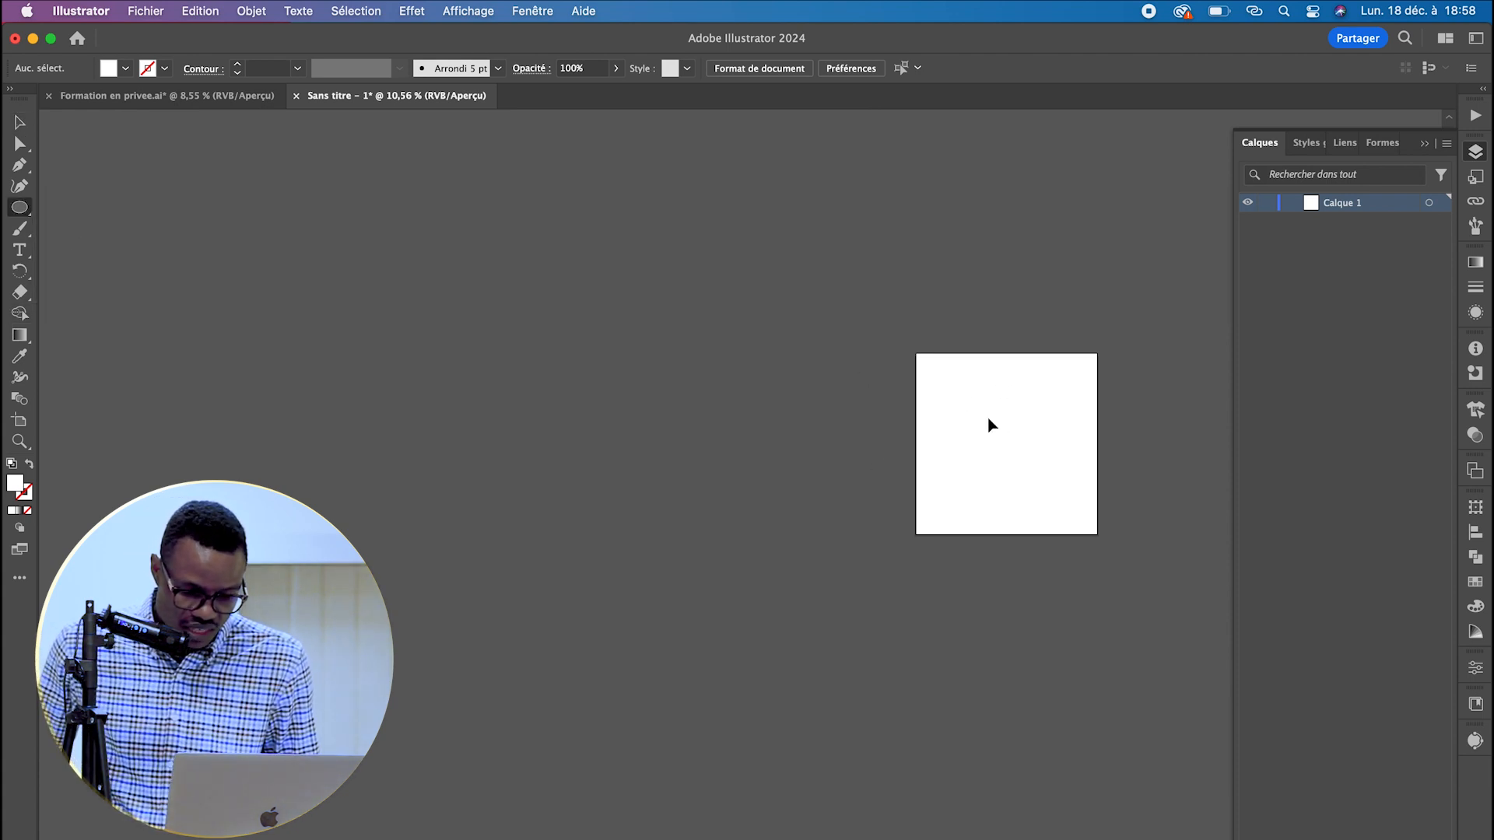
{"action": "scroll", "coordinate": [988, 417], "scroll_direction": "right", "scroll_amount": 15}
{"action": "scroll", "coordinate": [829, 398], "scroll_direction": "down", "scroll_amount": 10}
{"action": "scroll", "coordinate": [813, 410], "scroll_direction": "up", "scroll_amount": 8}
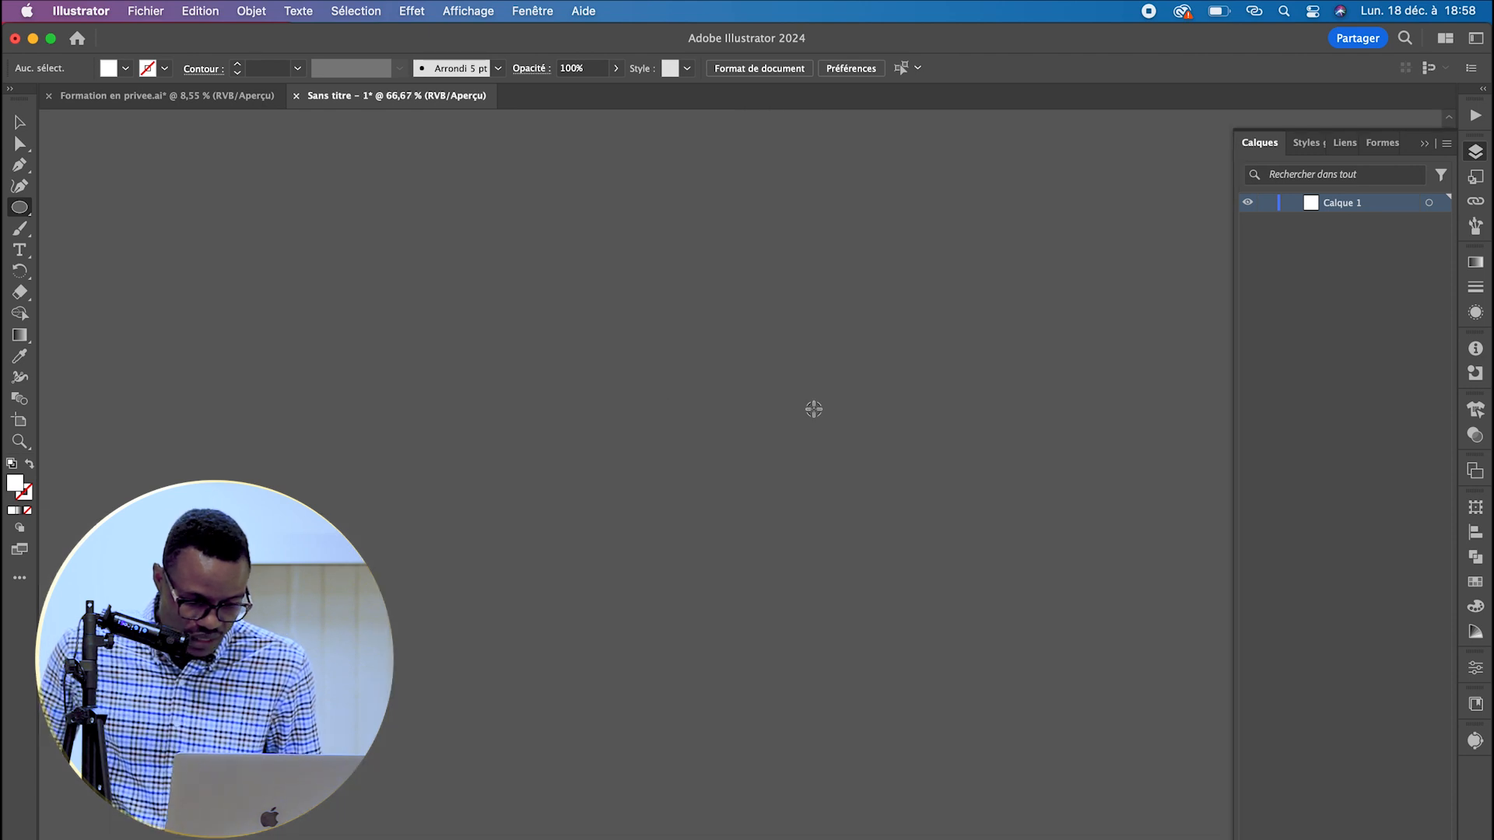
{"action": "left_click_drag", "start_coordinate": [757, 299], "coordinate": [1004, 687]}
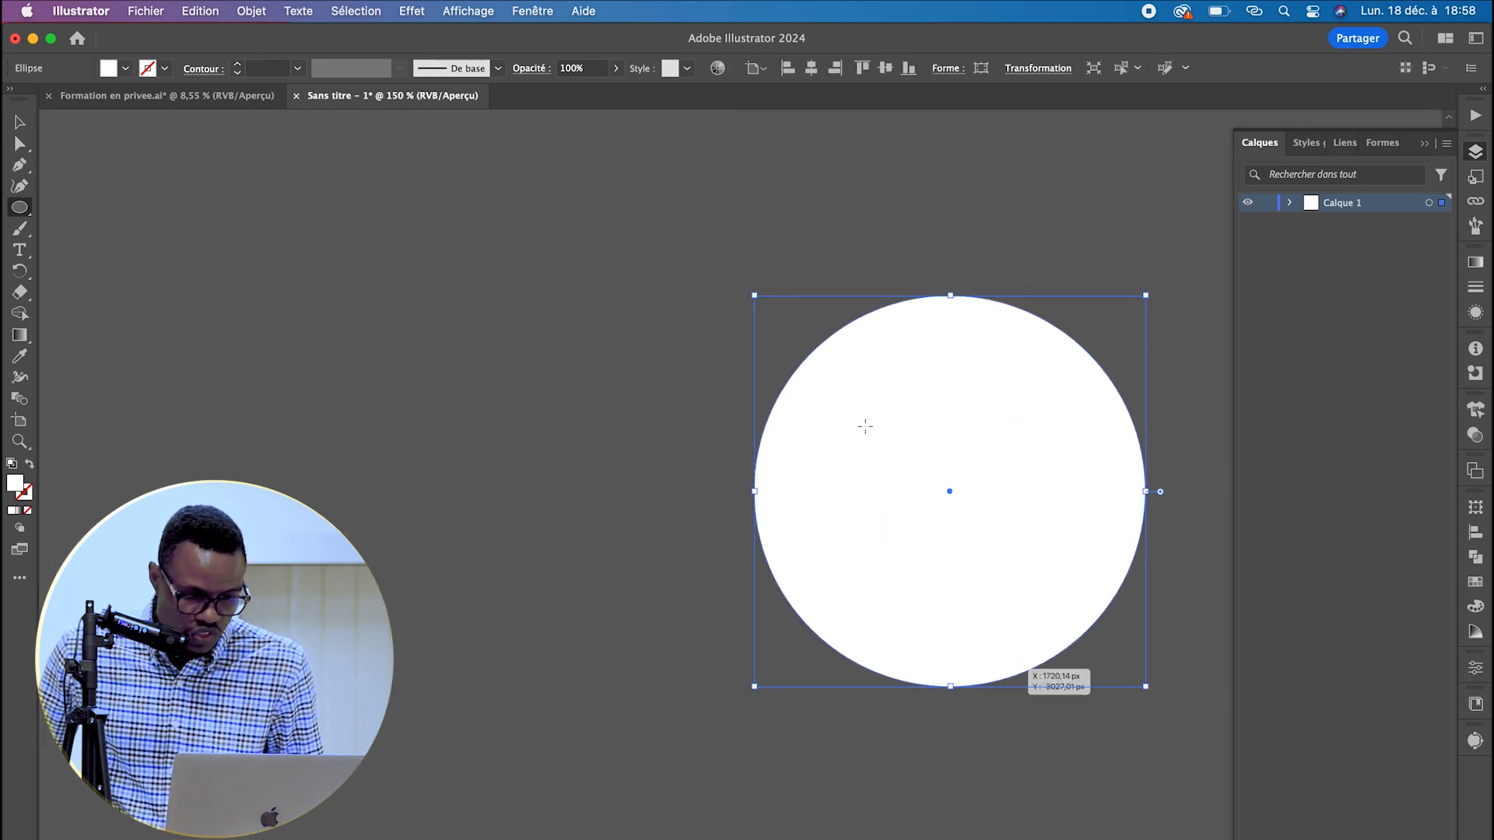
- Give the circle no fill and a 1 pt black stroke, and reposition it on the canvas
{"action": "left_click", "coordinate": [125, 70]}
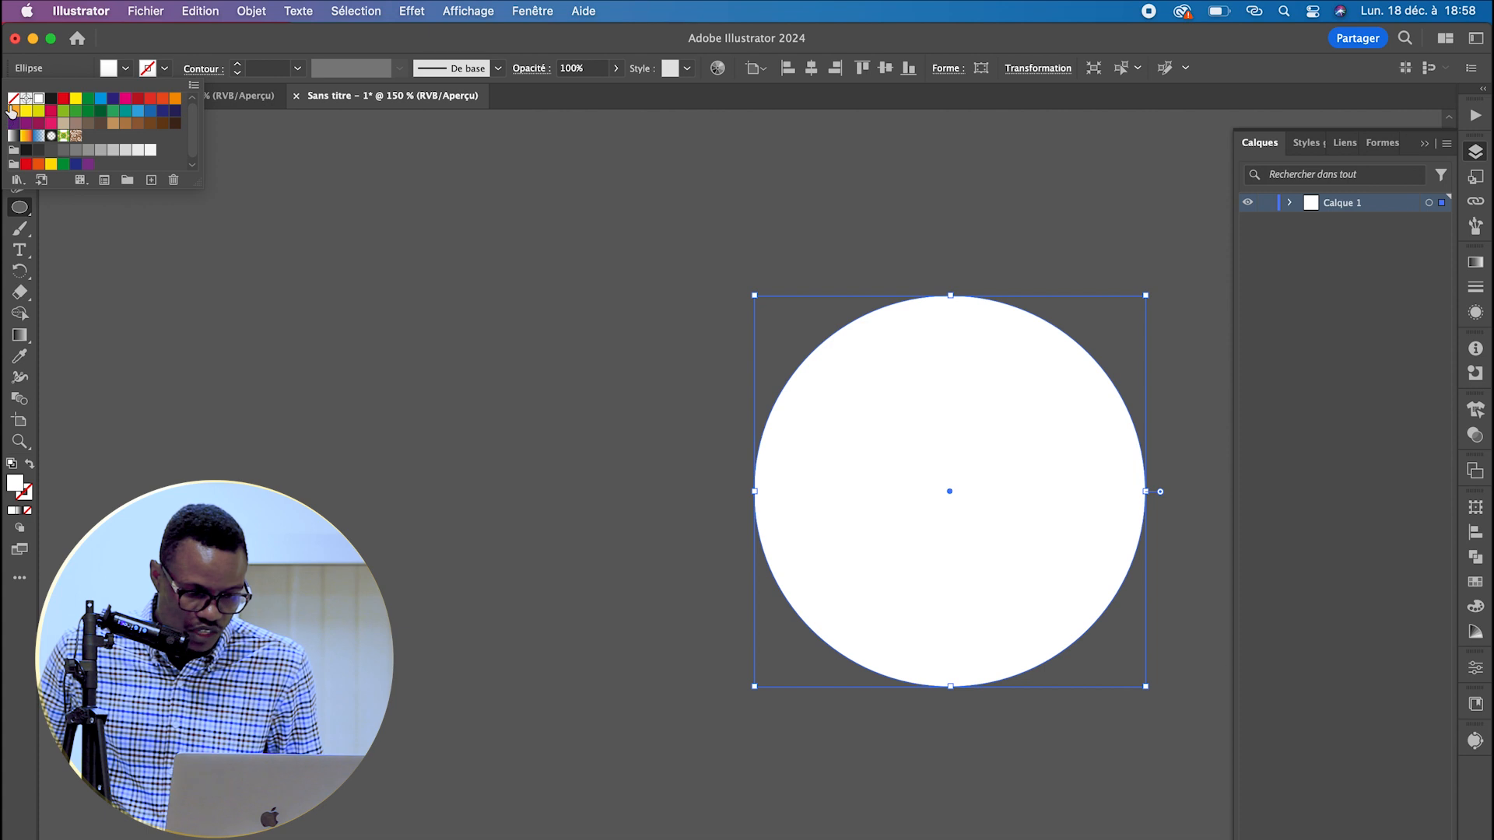
{"action": "left_click", "coordinate": [13, 99]}
{"action": "left_click_drag", "start_coordinate": [966, 294], "coordinate": [782, 218]}
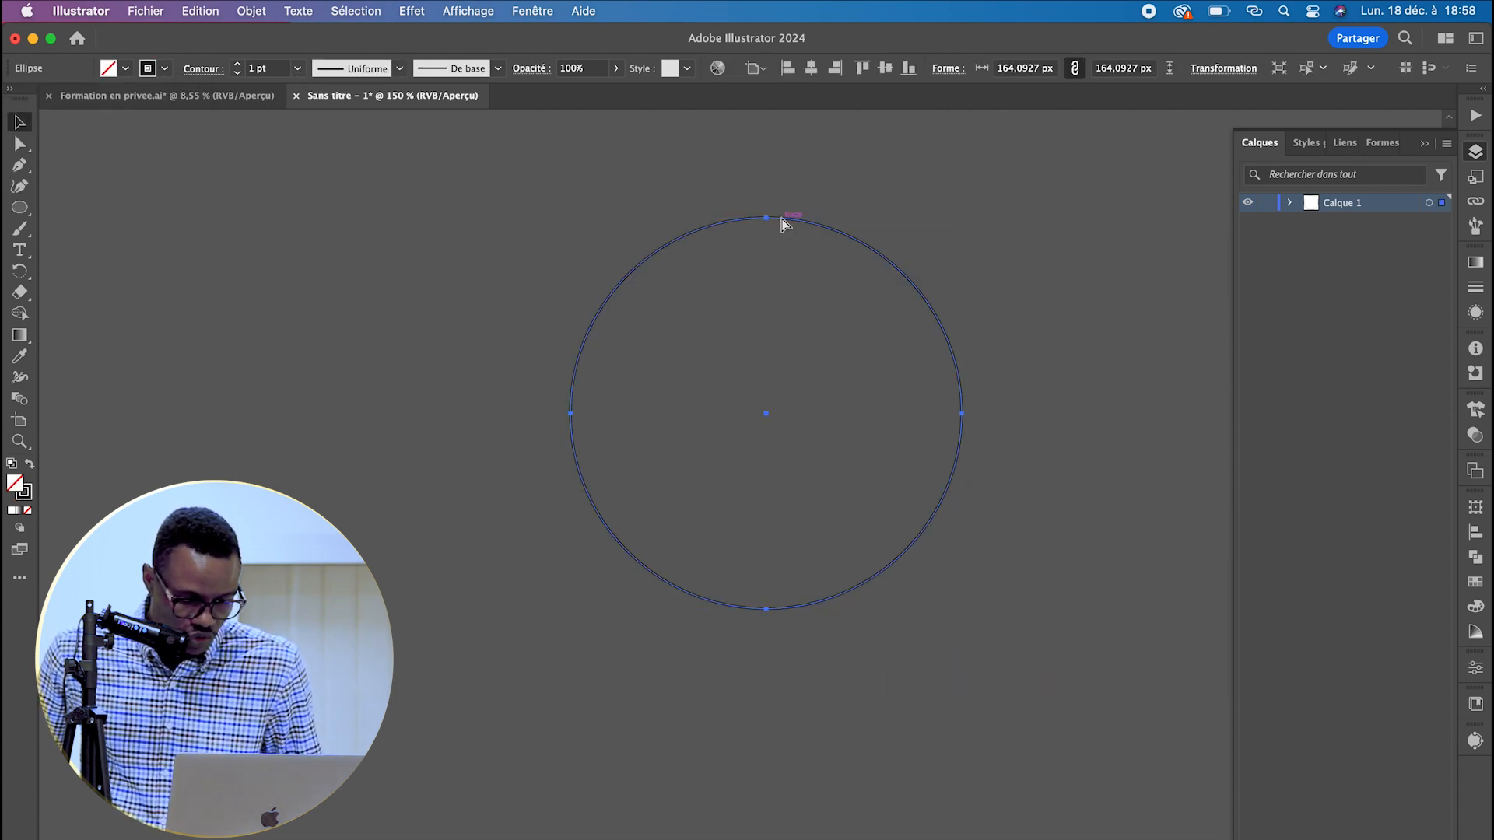
{"action": "left_click_drag", "start_coordinate": [962, 218], "coordinate": [890, 322]}
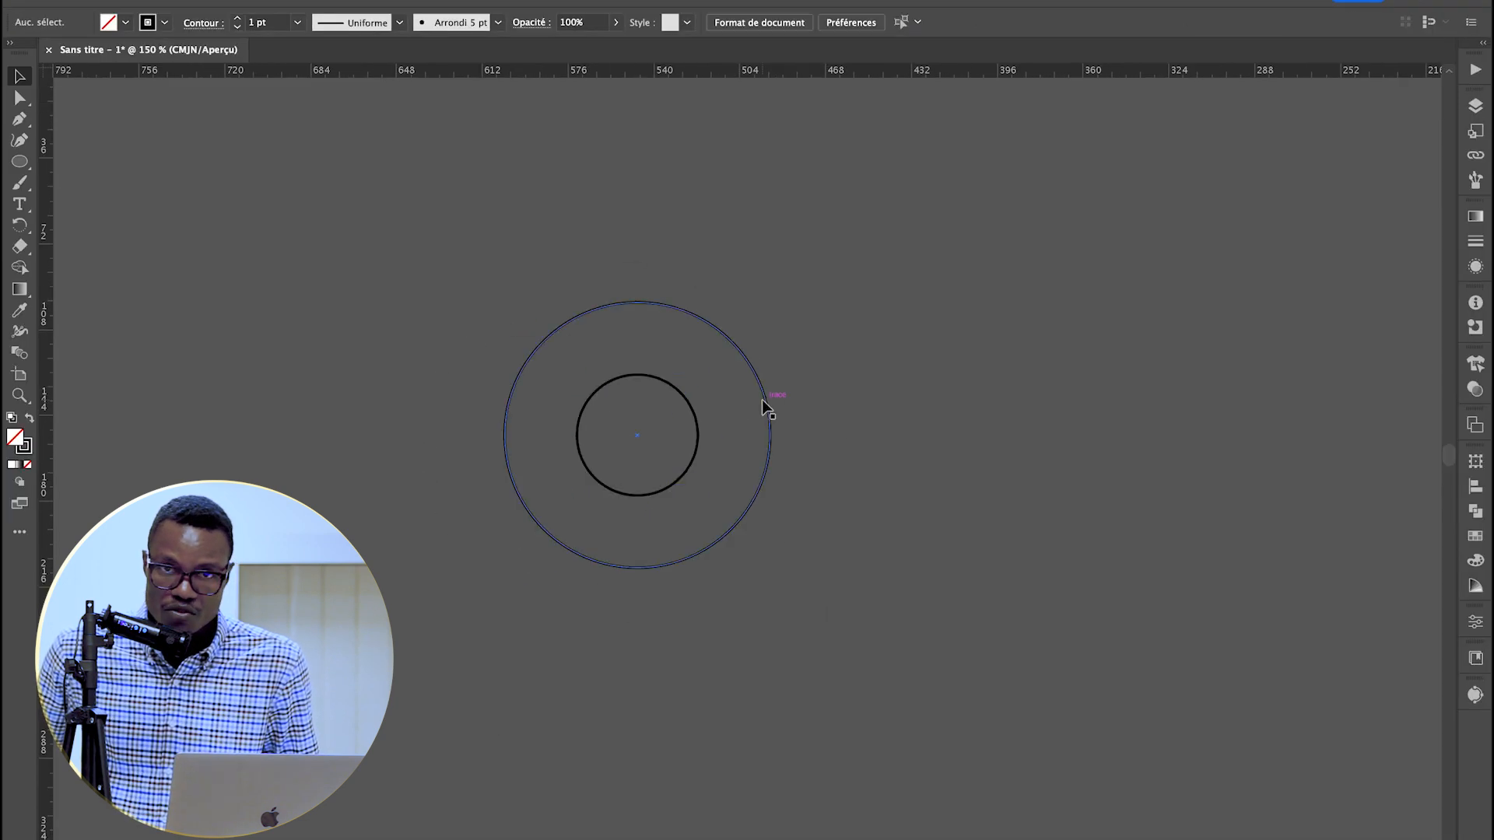
- Arrange touching and overlapping copies of the outlined circles in several sizes as construction geometry for the Apple logo
{"action": "left_click_drag", "start_coordinate": [634, 434], "coordinate": [700, 654]}
{"action": "left_click_drag", "start_coordinate": [900, 433], "coordinate": [787, 650]}
{"action": "left_click_drag", "start_coordinate": [817, 467], "coordinate": [817, 753]}
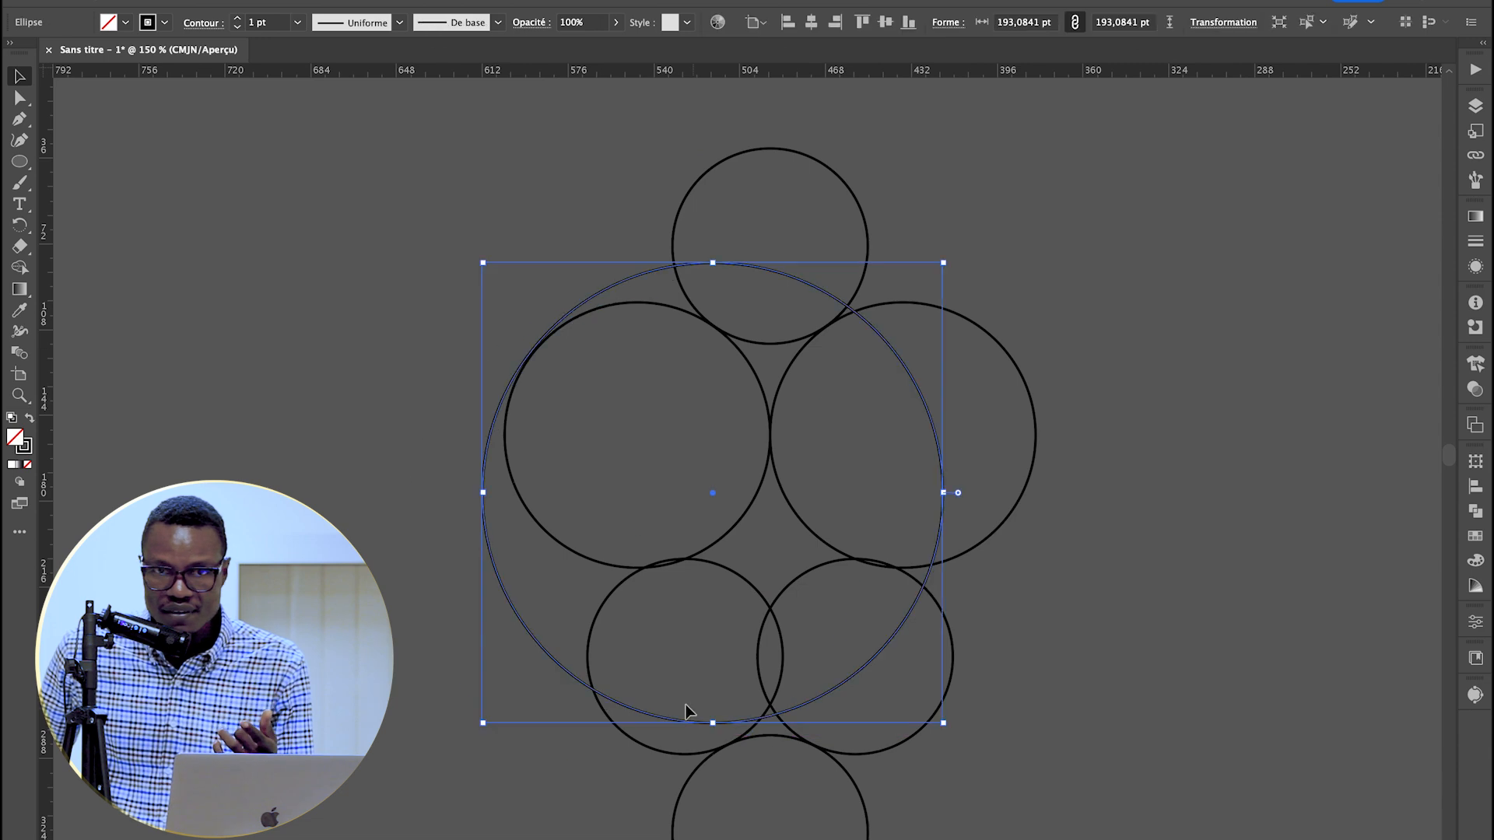
{"action": "left_click_drag", "start_coordinate": [927, 394], "coordinate": [710, 283]}
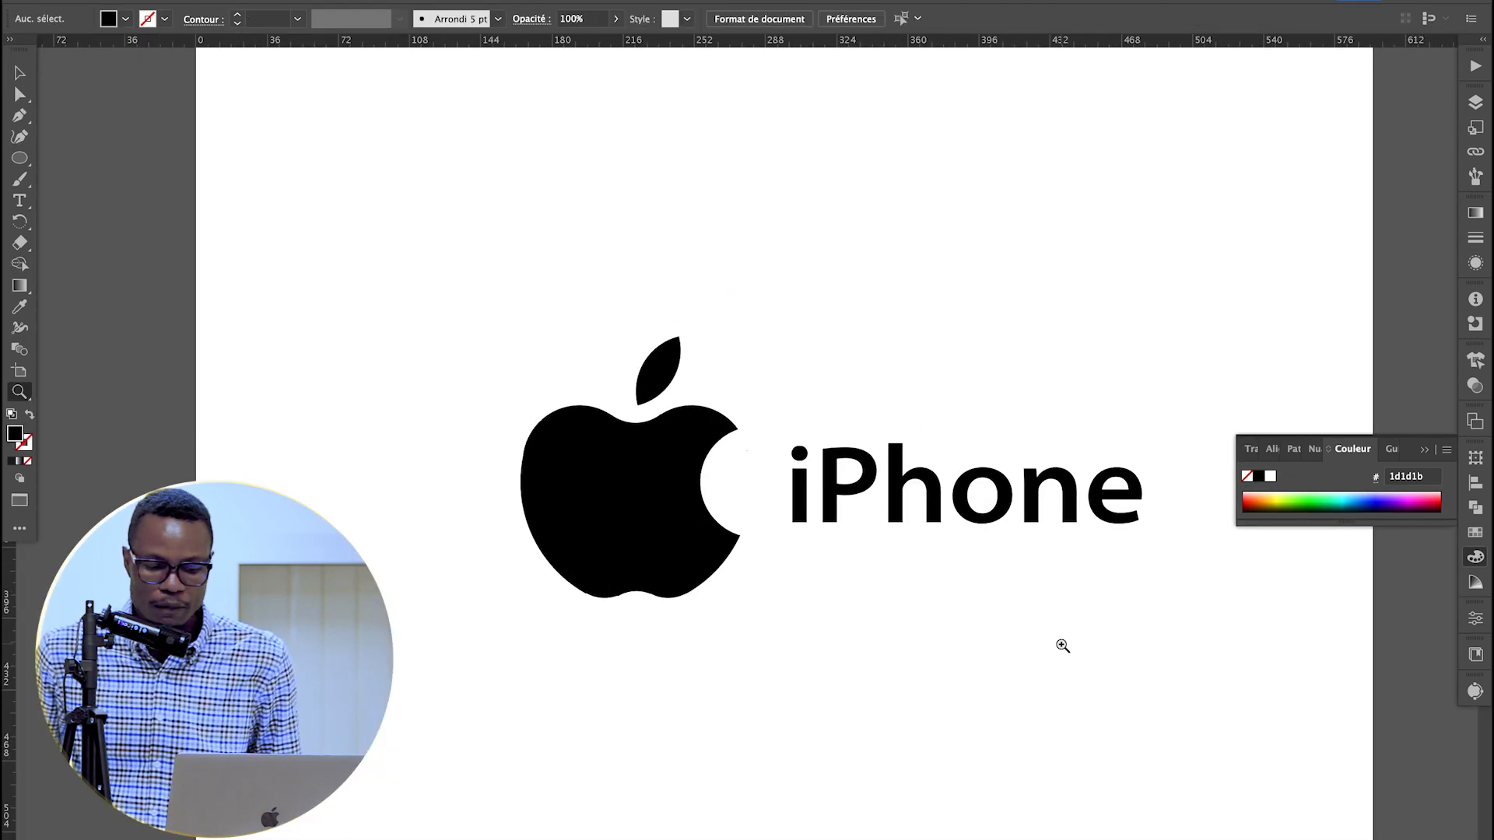
{"action": "scroll", "coordinate": [881, 678], "scroll_direction": "right", "scroll_amount": 5}
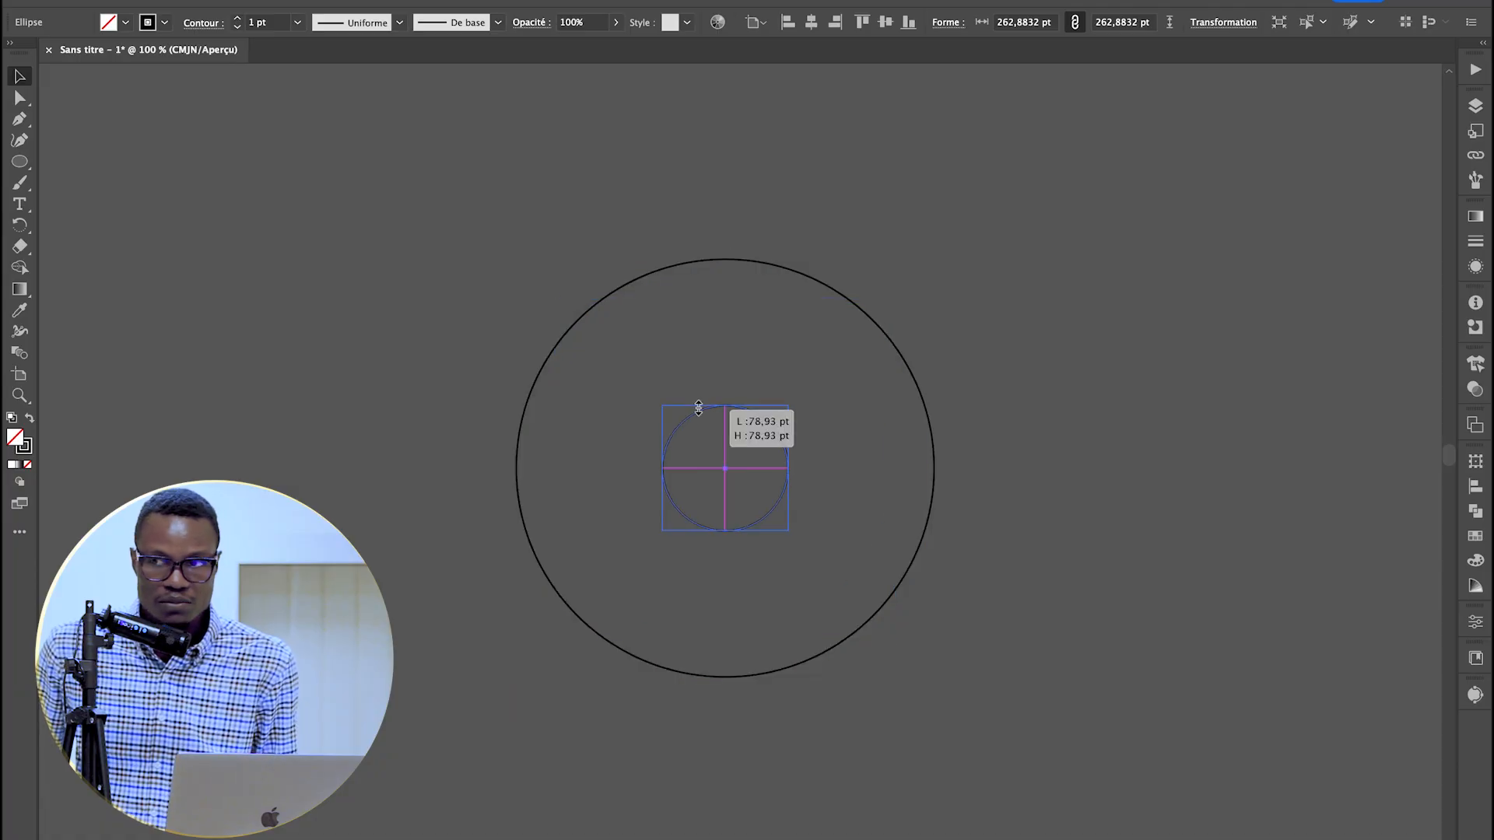
- Add a third outlined circle of about 218 pt overlapping the two concentric circles, offset toward their upper right
{"action": "key", "text": "super+plus"}
{"action": "scroll", "coordinate": [934, 370], "scroll_direction": "up", "scroll_amount": 2}
{"action": "left_click_drag", "start_coordinate": [751, 367], "coordinate": [734, 133]}
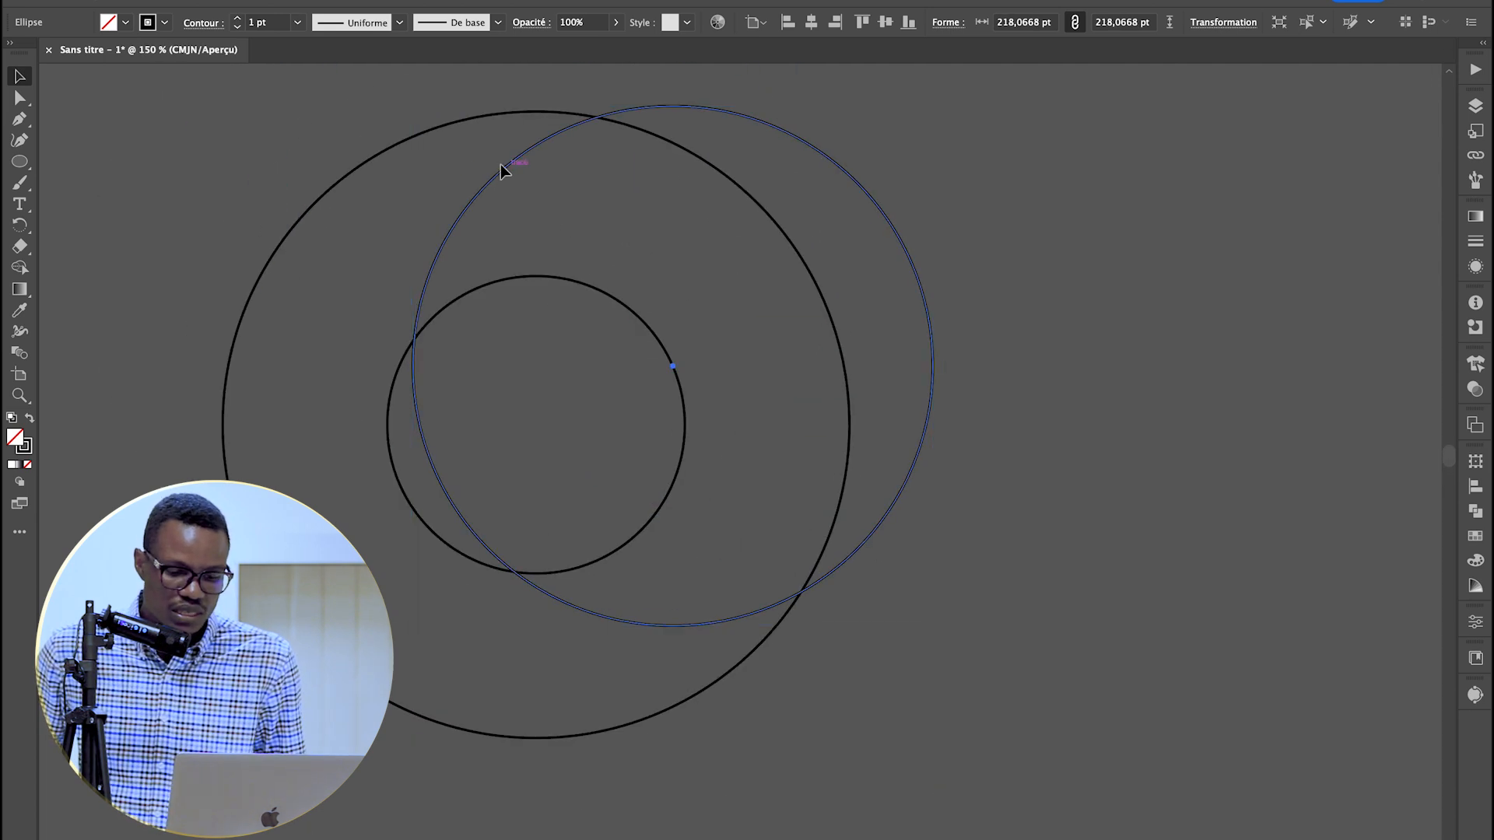
{"action": "left_click_drag", "start_coordinate": [501, 167], "coordinate": [472, 186]}
- Place a vertical ruler guide through the concentric circles' centre and resize the overlapping circle to about 206 pt
{"action": "key", "text": "super+r"}
{"action": "left_click", "coordinate": [431, 320]}
{"action": "left_click_drag", "start_coordinate": [47, 180], "coordinate": [536, 236]}
{"action": "scroll", "coordinate": [707, 153], "scroll_direction": "up", "scroll_amount": 1}
{"action": "left_click_drag", "start_coordinate": [706, 153], "coordinate": [679, 133]}
{"action": "left_click_drag", "start_coordinate": [881, 645], "coordinate": [855, 618]}
- Duplicate the 206 pt circle toward the upper right with its left edge on the centre line, and delete the guide
{"action": "left_click", "coordinate": [964, 523]}
{"action": "left_click_drag", "start_coordinate": [599, 127], "coordinate": [686, 112]}
{"action": "left_click", "coordinate": [545, 108]}
{"action": "key", "text": "Delete"}
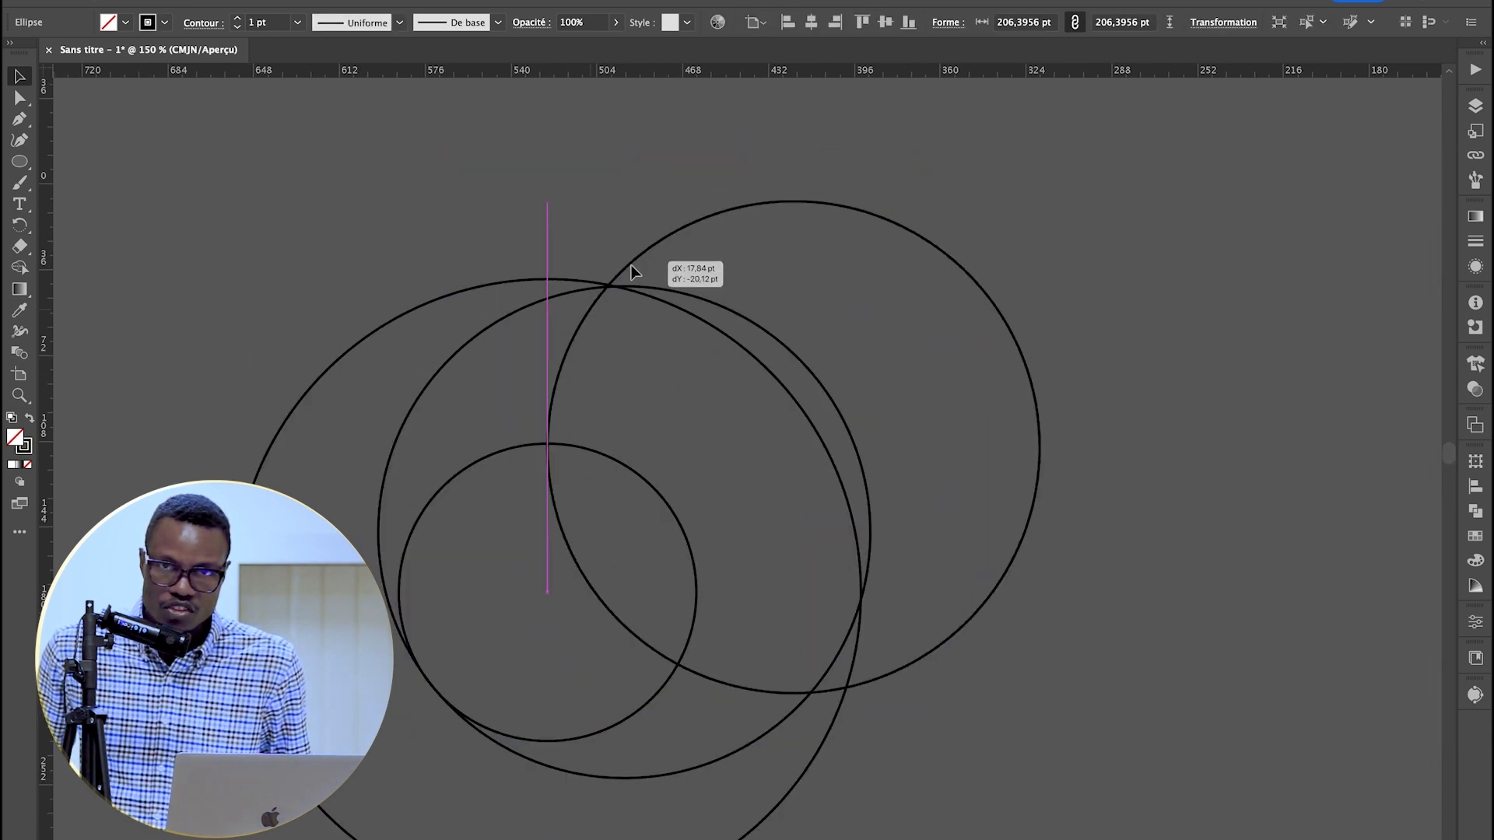
{"action": "scroll", "coordinate": [747, 421], "scroll_direction": "down", "scroll_amount": 3}
{"action": "scroll", "coordinate": [787, 351], "scroll_direction": "up", "scroll_amount": 3}
{"action": "left_click", "coordinate": [788, 344]}
{"action": "scroll", "coordinate": [983, 387], "scroll_direction": "down", "scroll_amount": 3}
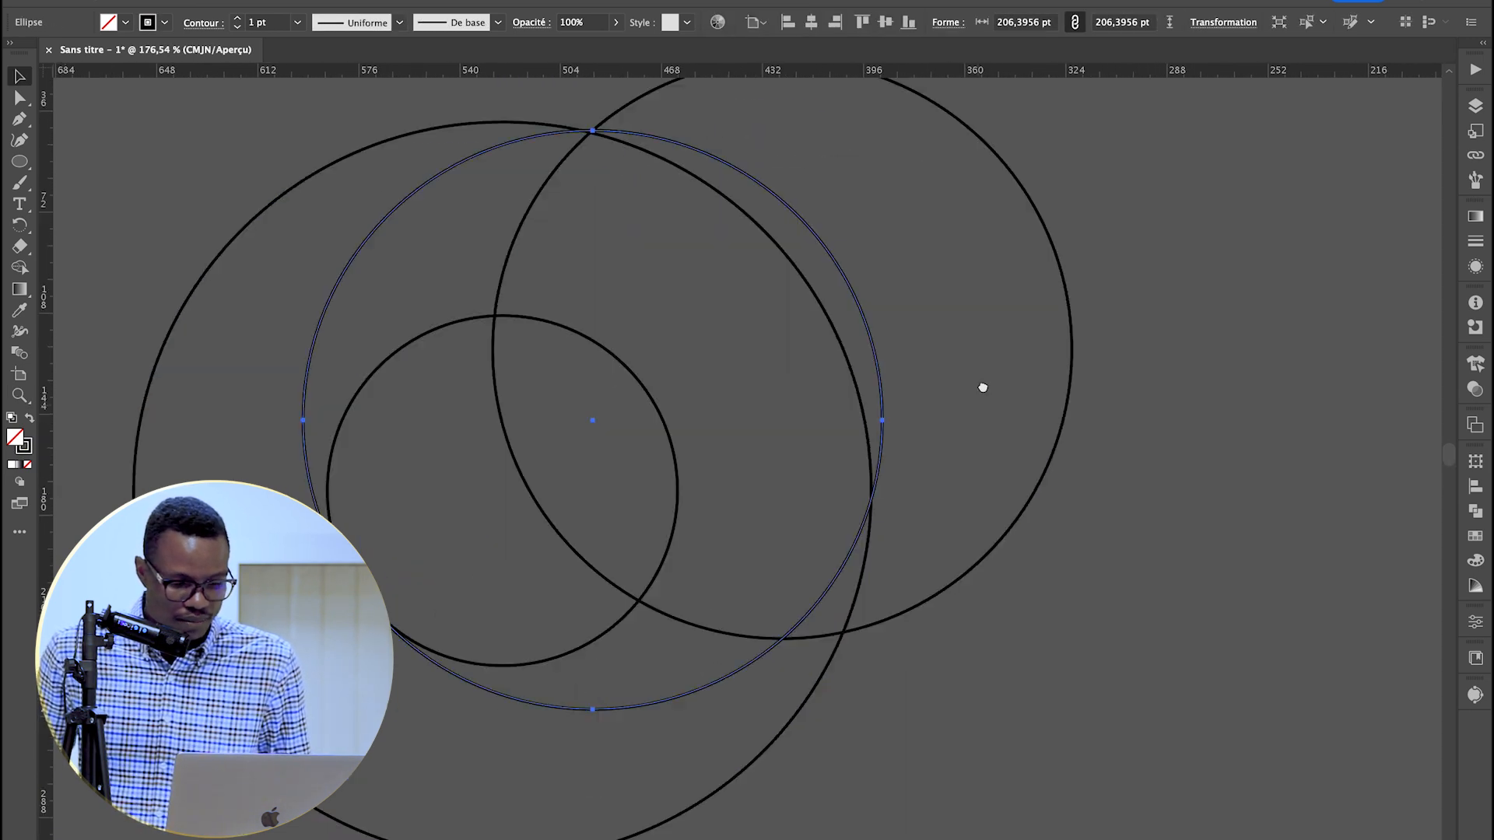
- Select all four circles and merge their overlapping regions with Shape Builder into an outer disc and an inner drop shape
{"action": "scroll", "coordinate": [965, 421], "scroll_direction": "down", "scroll_amount": 3}
{"action": "left_click", "coordinate": [571, 246]}
{"action": "left_click_drag", "start_coordinate": [572, 246], "coordinate": [825, 514]}
{"action": "scroll", "coordinate": [648, 534], "scroll_direction": "up", "scroll_amount": 1}
{"action": "scroll", "coordinate": [635, 537], "scroll_direction": "down", "scroll_amount": 10}
{"action": "scroll", "coordinate": [634, 536], "scroll_direction": "up", "scroll_amount": 10}
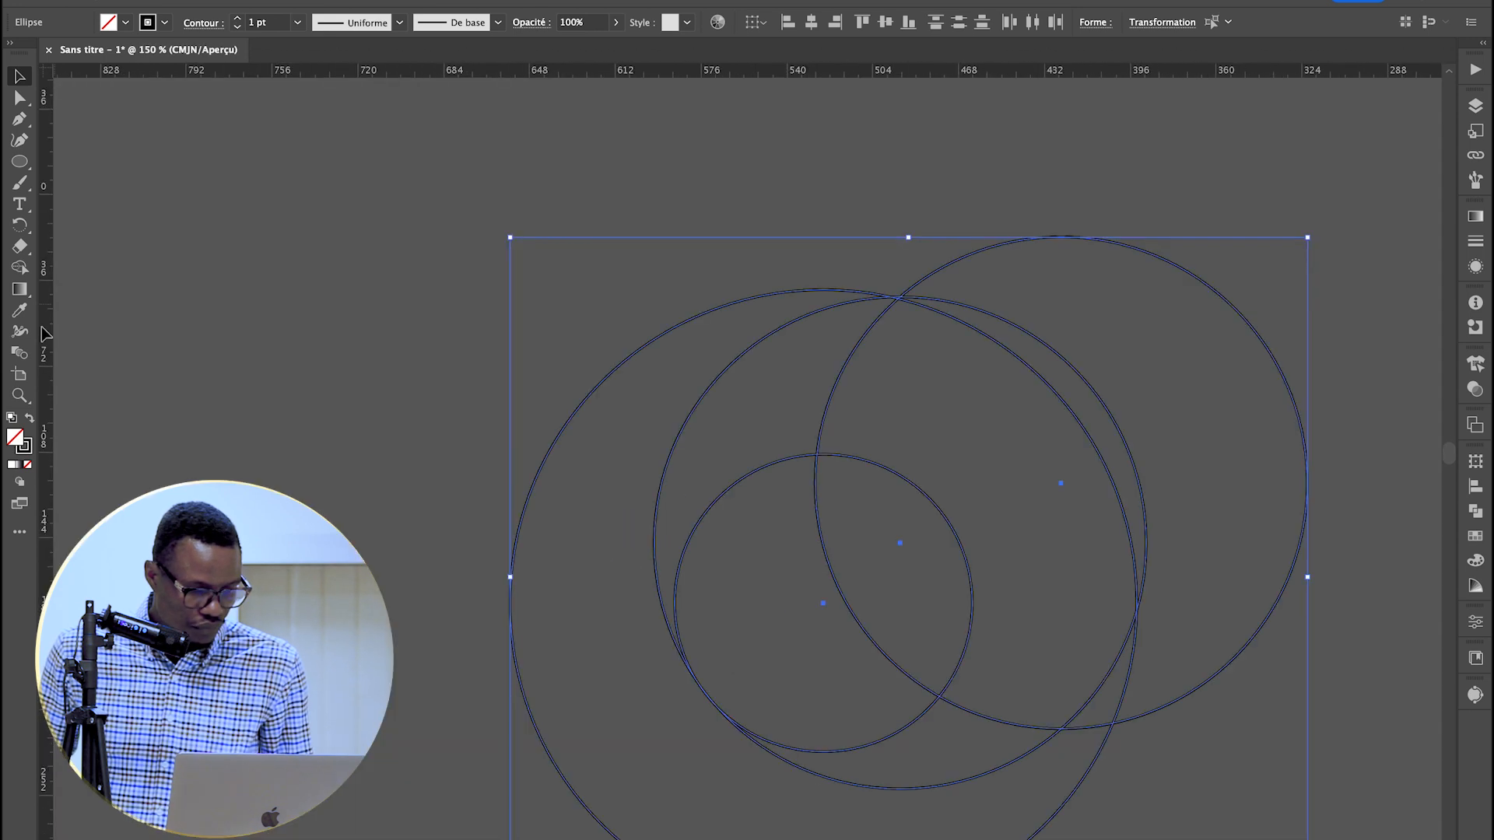
{"action": "left_click", "coordinate": [19, 267]}
{"action": "mouse_move", "coordinate": [695, 443]}
{"action": "left_mouse_down"}
{"action": "mouse_move", "coordinate": [728, 496]}
{"action": "mouse_move", "coordinate": [864, 592]}
{"action": "left_mouse_up"}
{"action": "left_click_drag", "start_coordinate": [1040, 366], "coordinate": [1128, 343]}
{"action": "left_click_drag", "start_coordinate": [1106, 680], "coordinate": [801, 779]}
{"action": "key", "text": "v"}
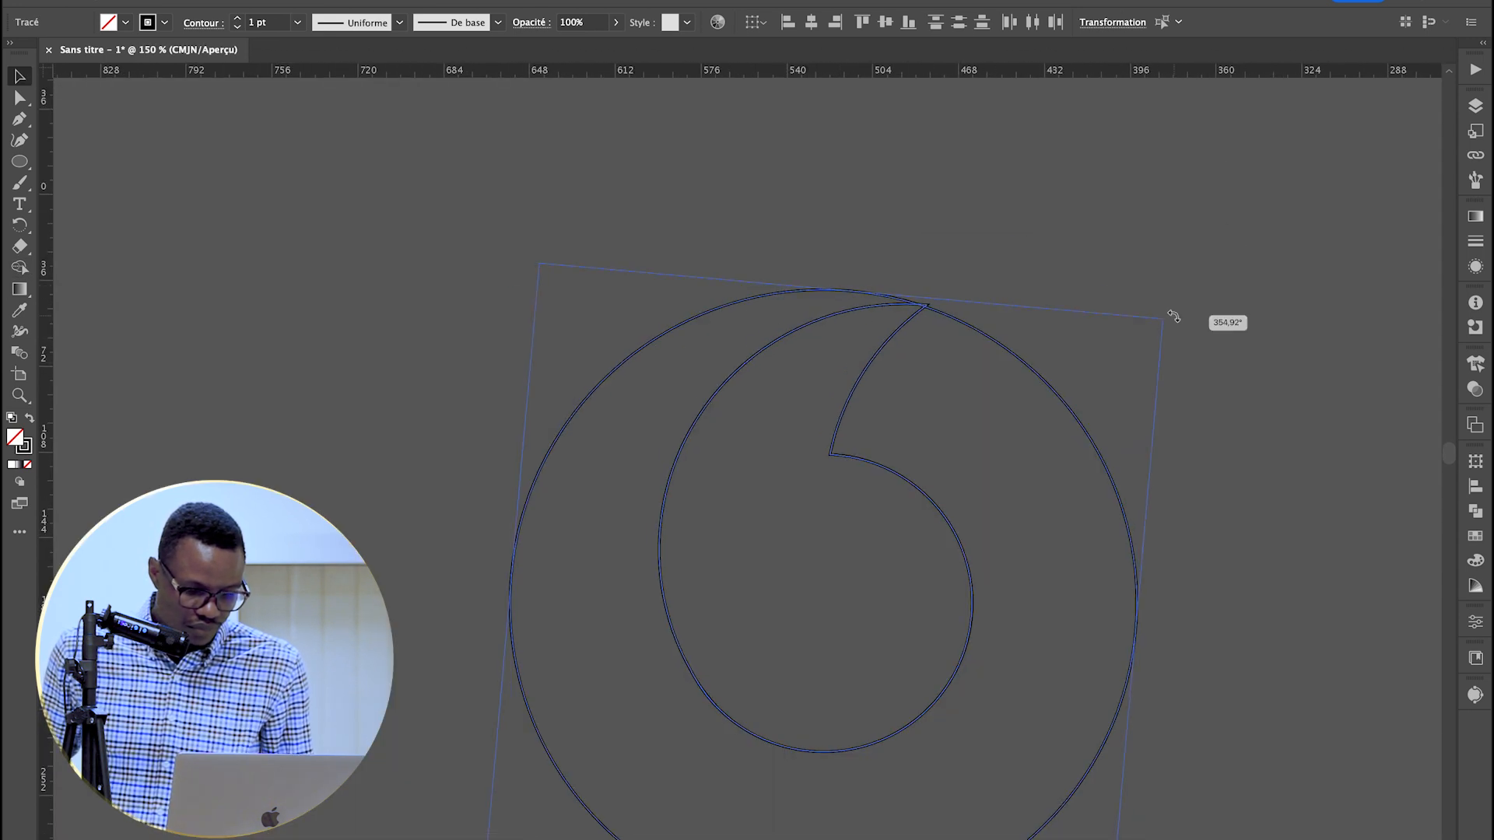
- Fill the outer disc red without a stroke and fill the inner drop shape white
{"action": "left_click", "coordinate": [125, 22]}
{"action": "left_click", "coordinate": [40, 46]}
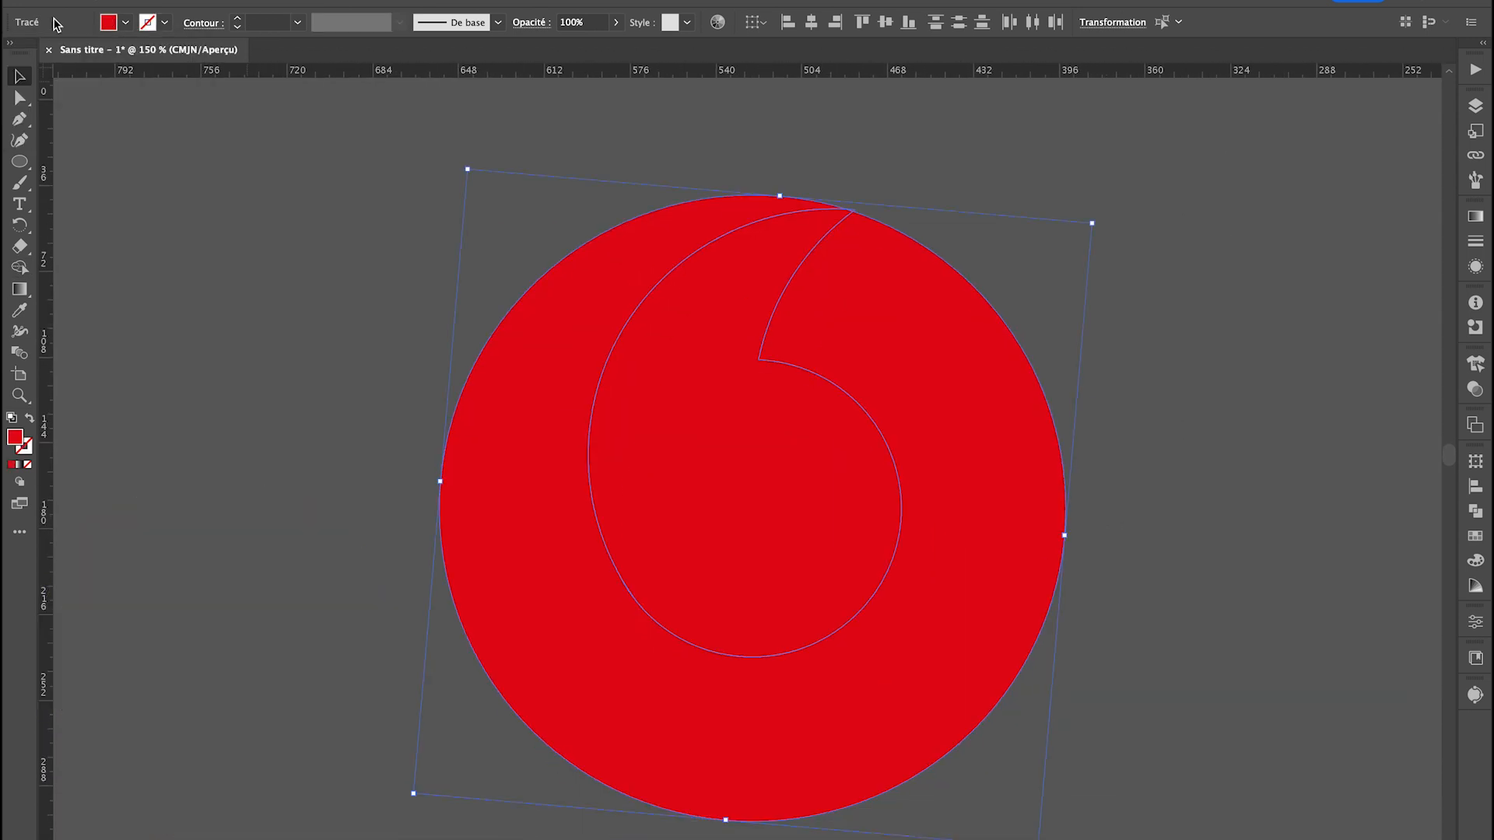
{"action": "left_click", "coordinate": [817, 540]}
{"action": "left_click", "coordinate": [125, 22]}
{"action": "left_click", "coordinate": [24, 51]}
- Scale the finished Vodafone logo down and open the font choices for the Vodafone text beside it
{"action": "left_click", "coordinate": [1064, 536]}
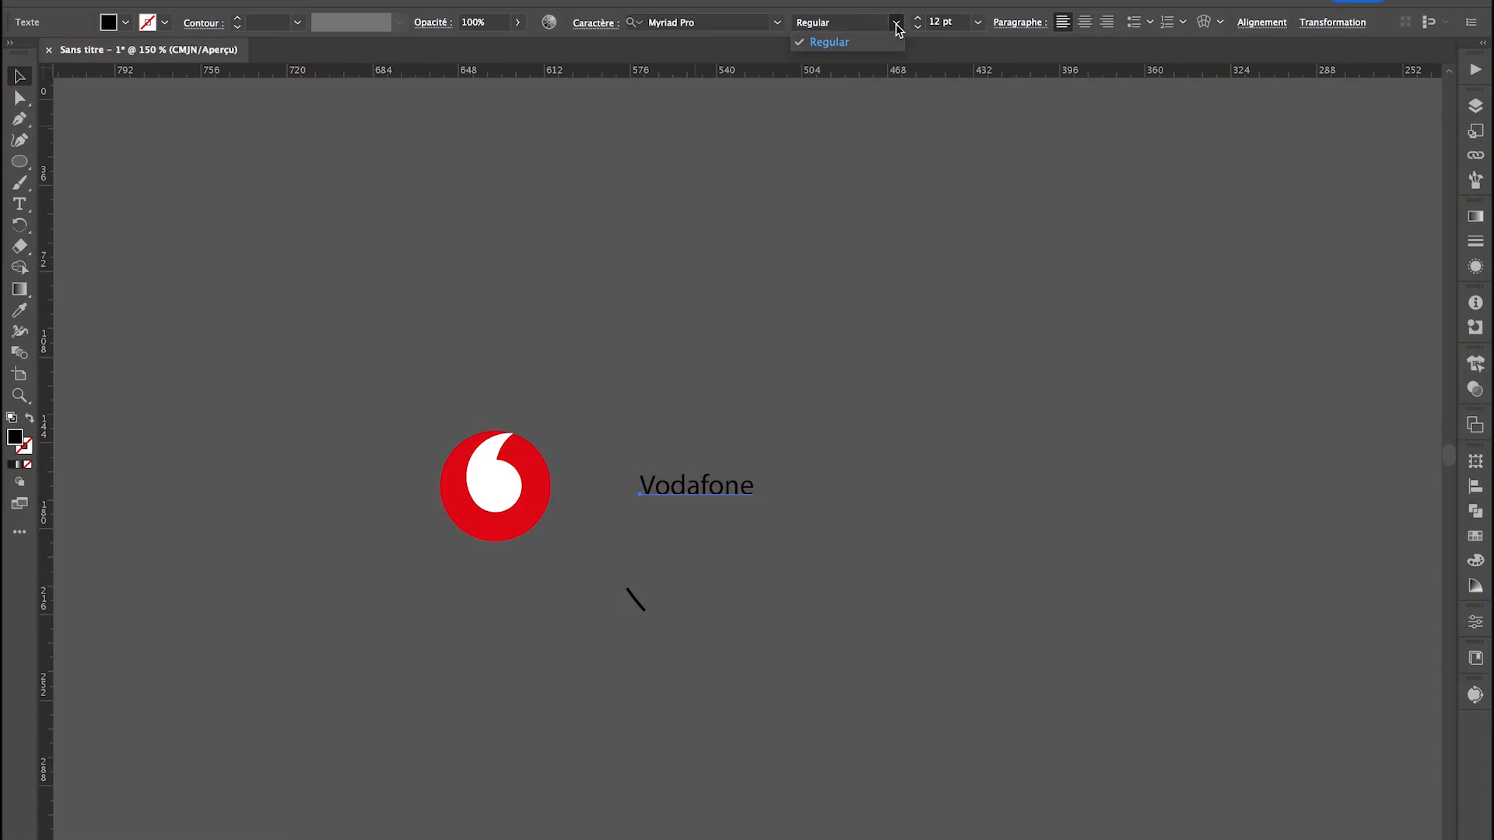
{"action": "left_click", "coordinate": [777, 22]}
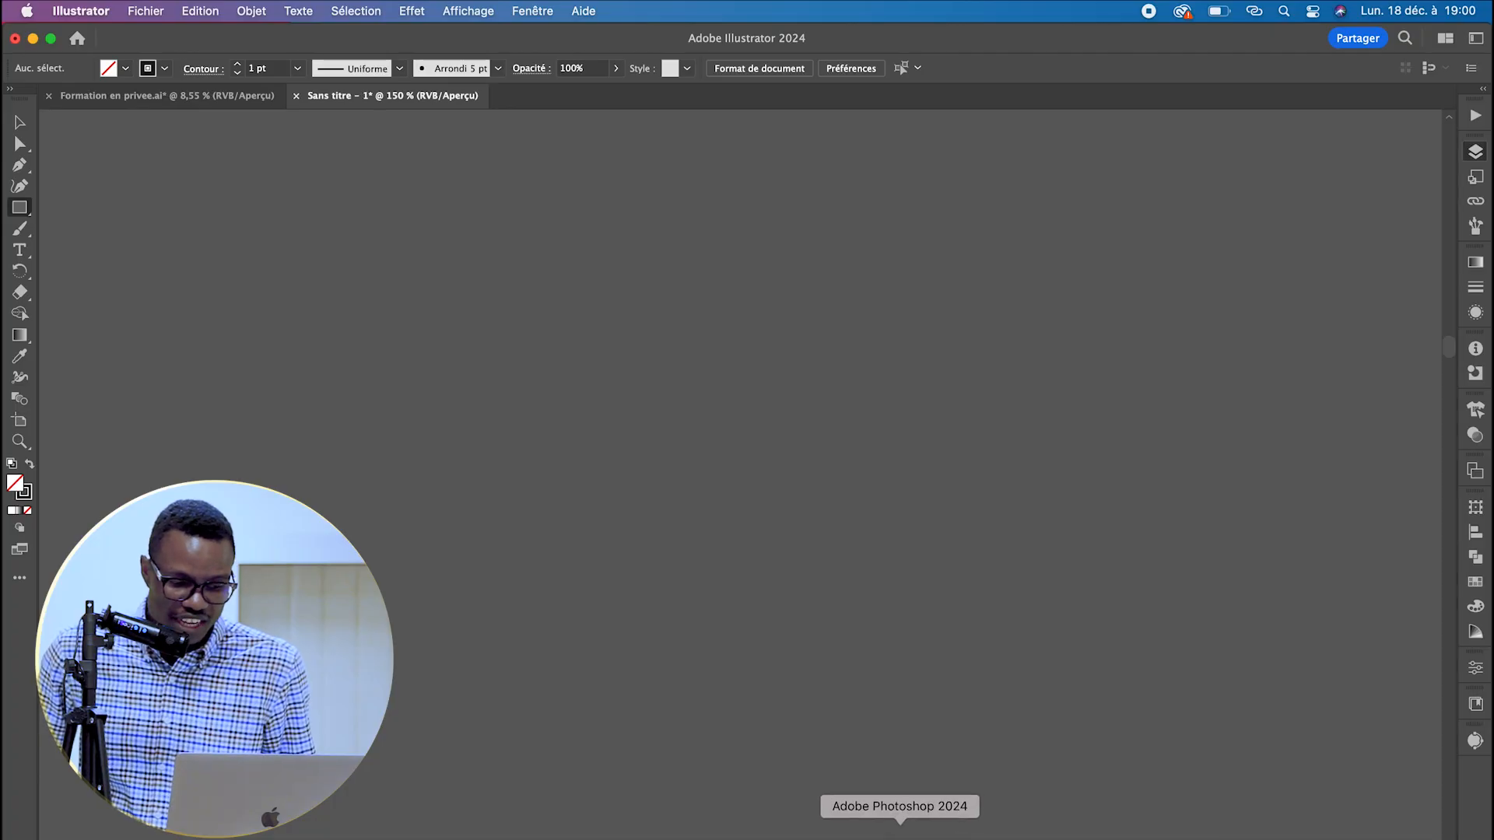
- Switch to Photoshop and create a 1080 x 1920 px document at 300 ppi in RGB colour
{"action": "left_click", "coordinate": [911, 827]}
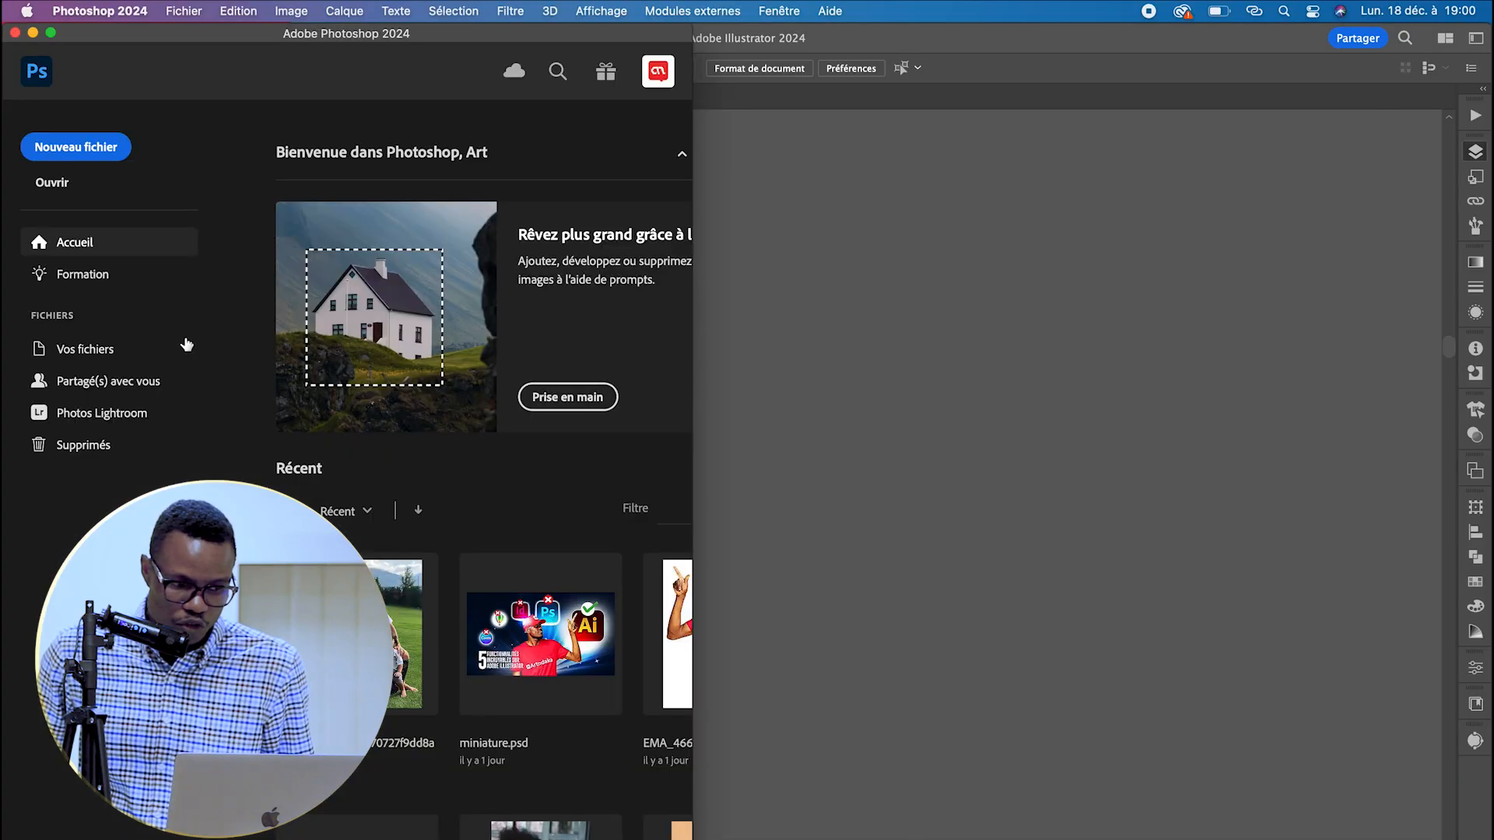
{"action": "left_click", "coordinate": [71, 146]}
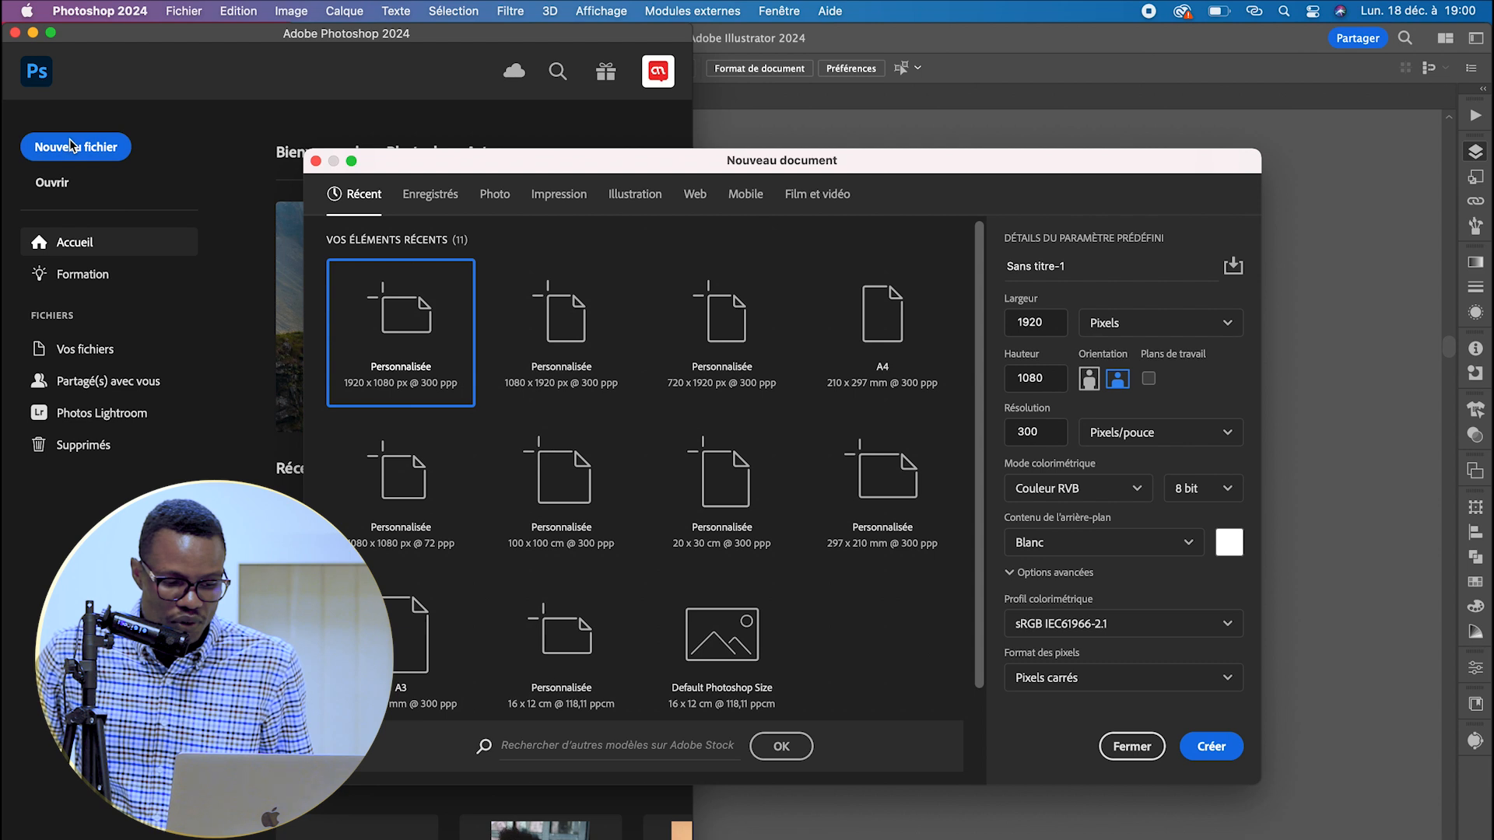
{"action": "left_click", "coordinate": [560, 334]}
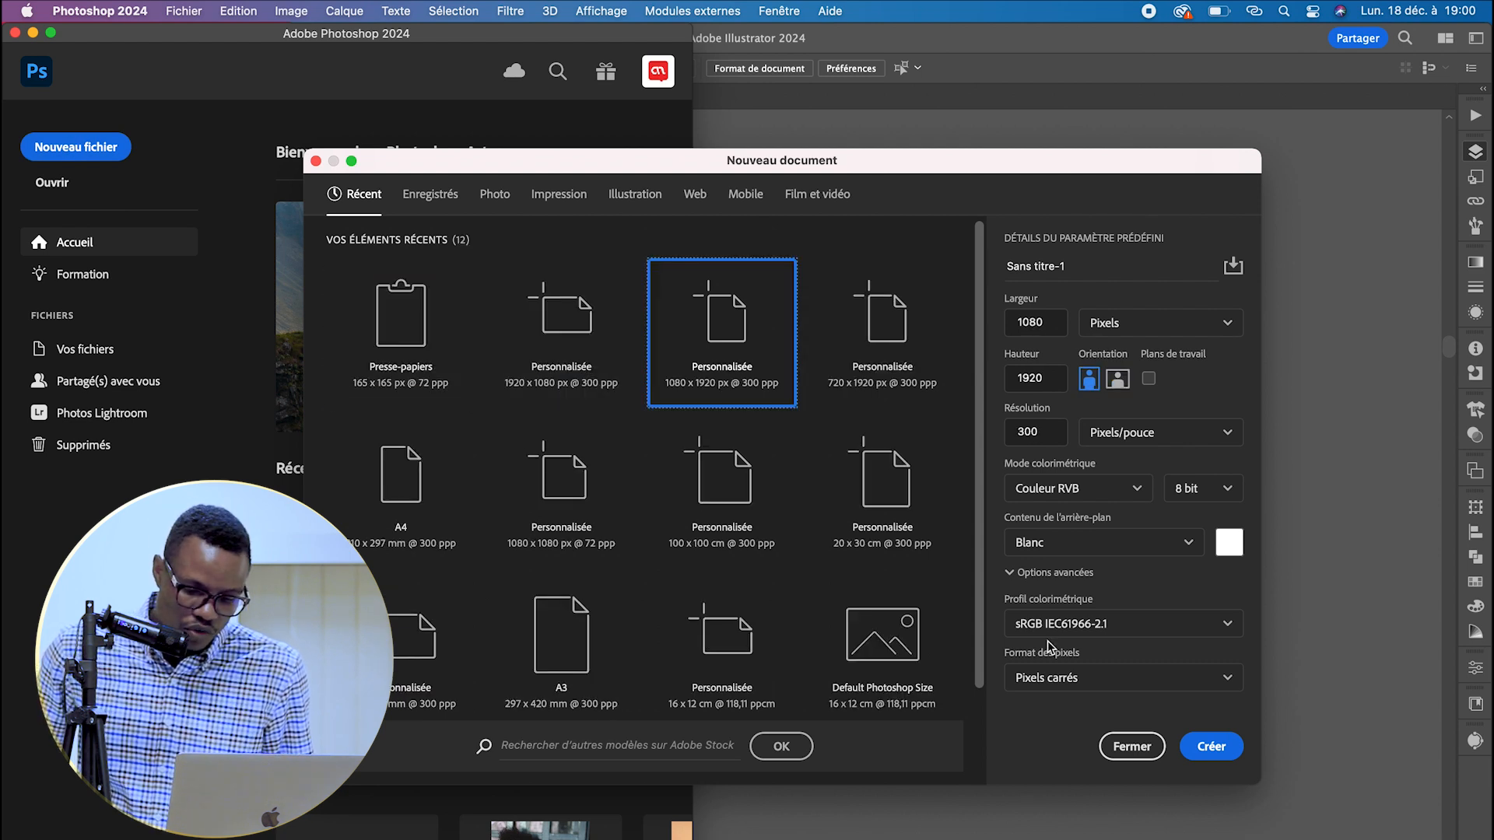
{"action": "left_click", "coordinate": [1239, 747]}
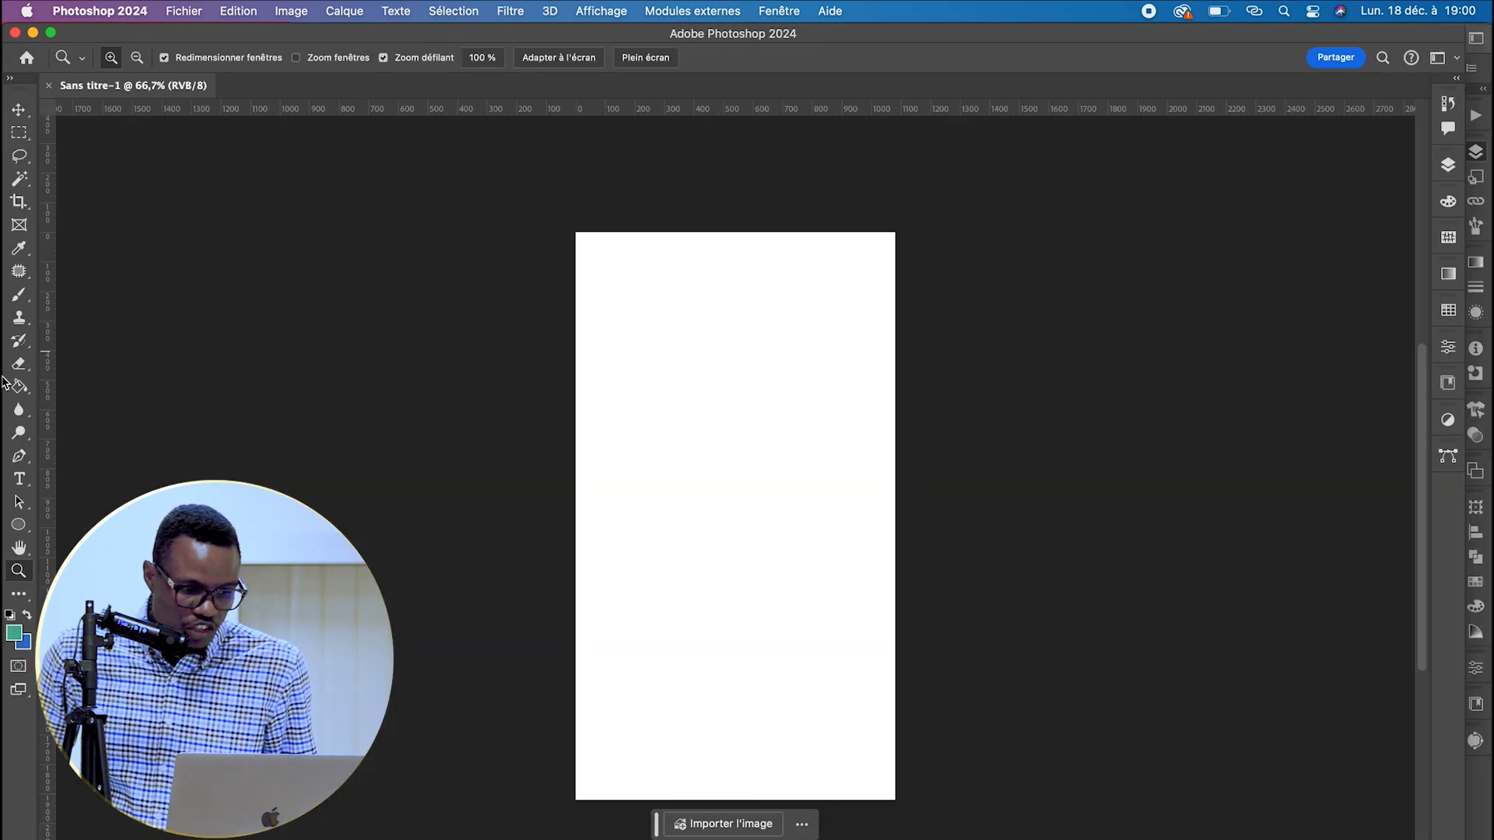
- Make a nearly square marquee selection near the middle of the page, fill it with the green foreground colour, and deselect
{"action": "left_click", "coordinate": [17, 133]}
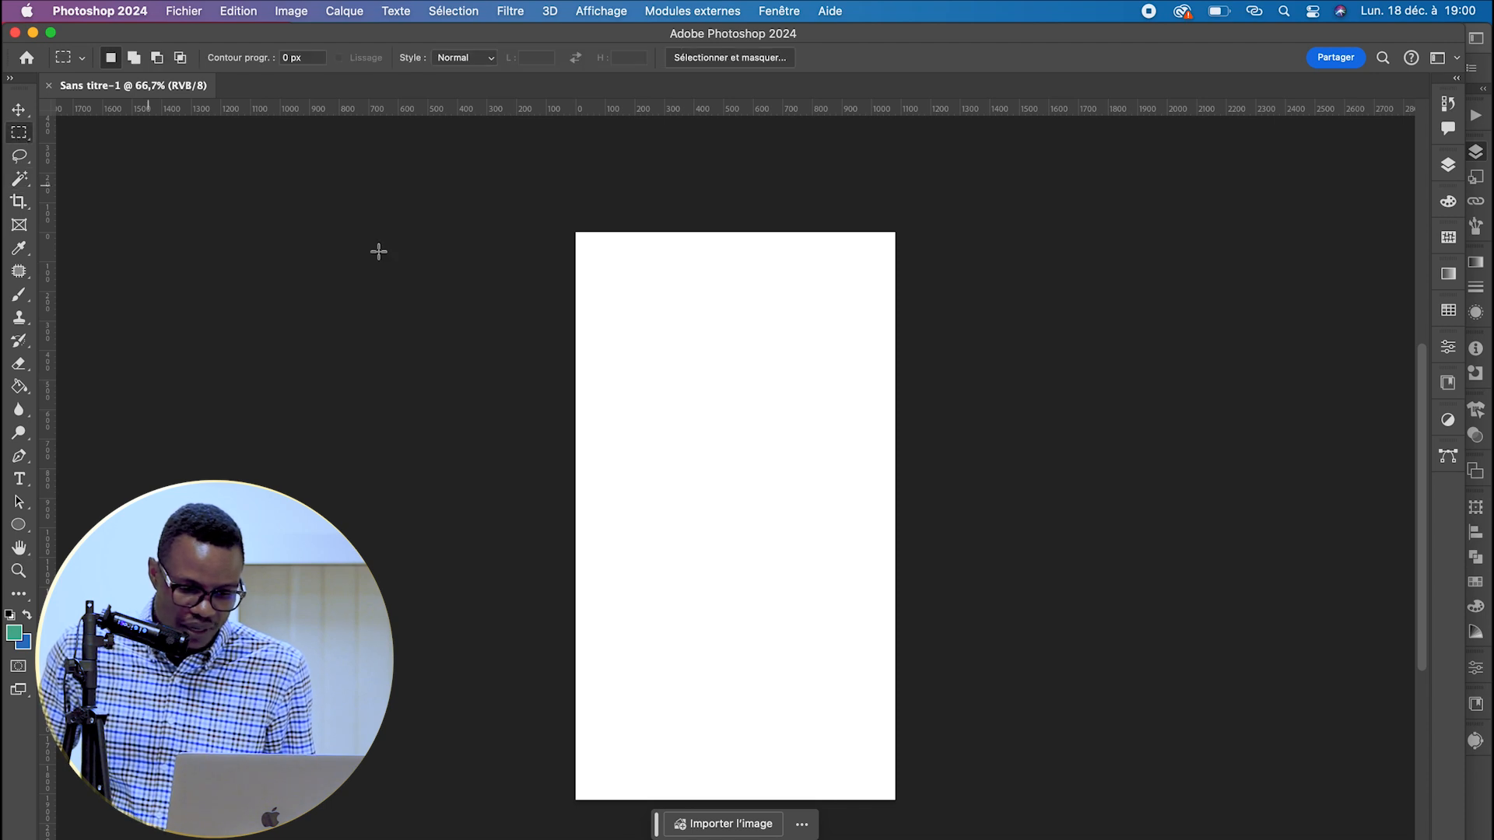
{"action": "left_click_drag", "start_coordinate": [664, 361], "coordinate": [827, 546]}
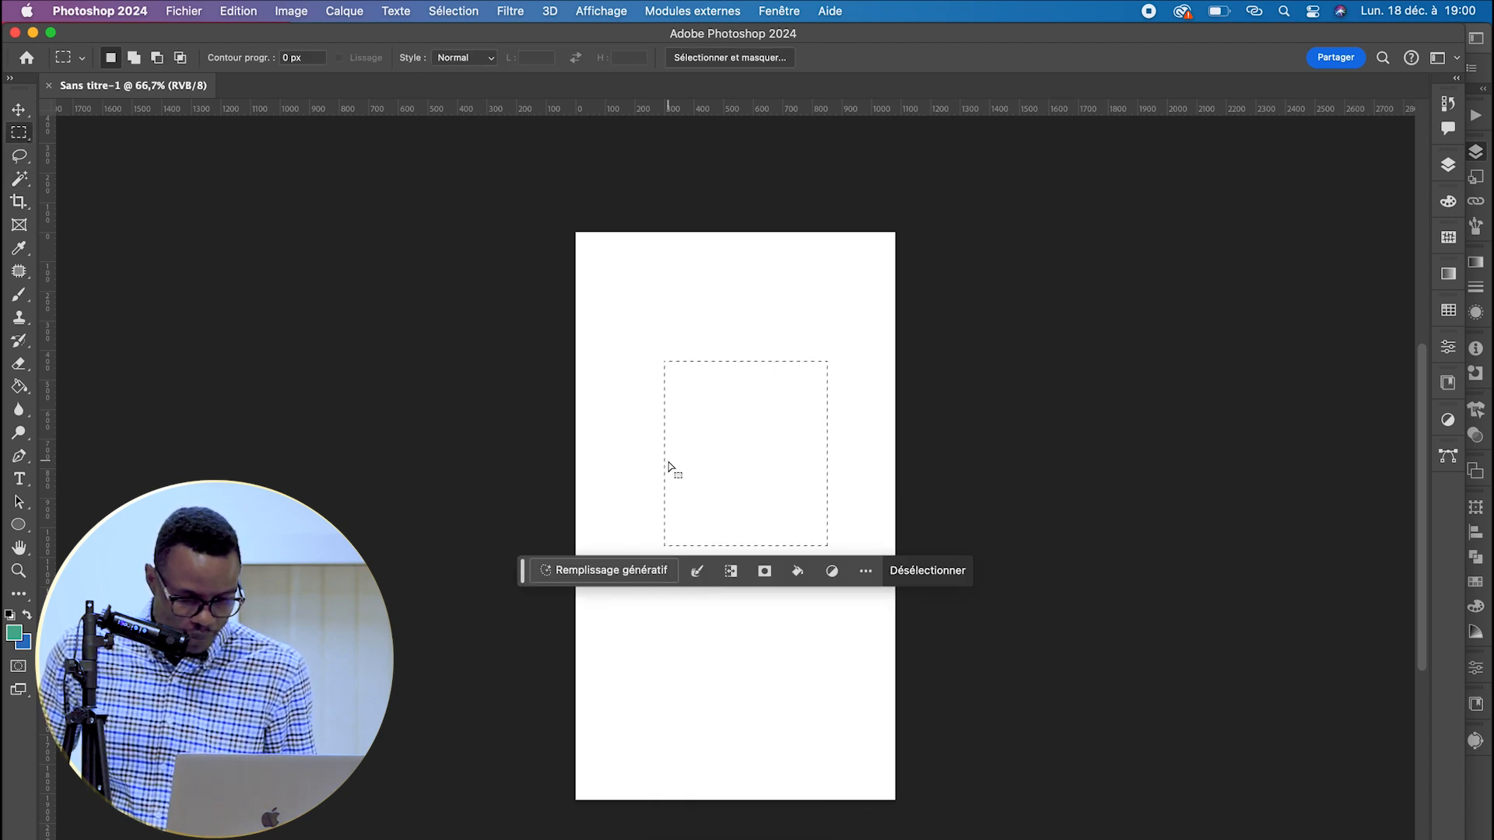
{"action": "key", "text": "g"}
{"action": "left_click", "coordinate": [747, 445]}
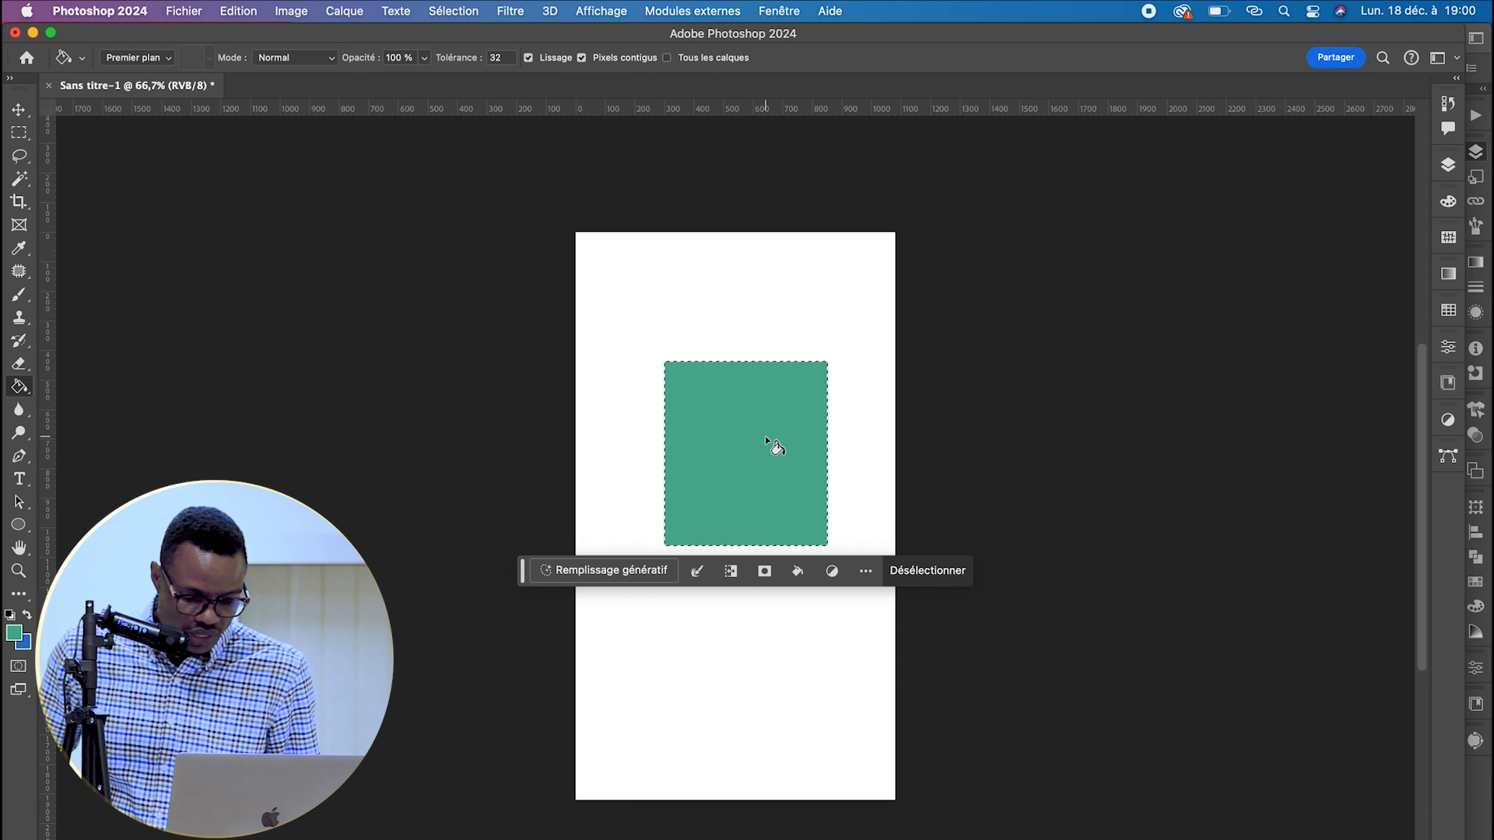
{"action": "key", "text": "super+d"}
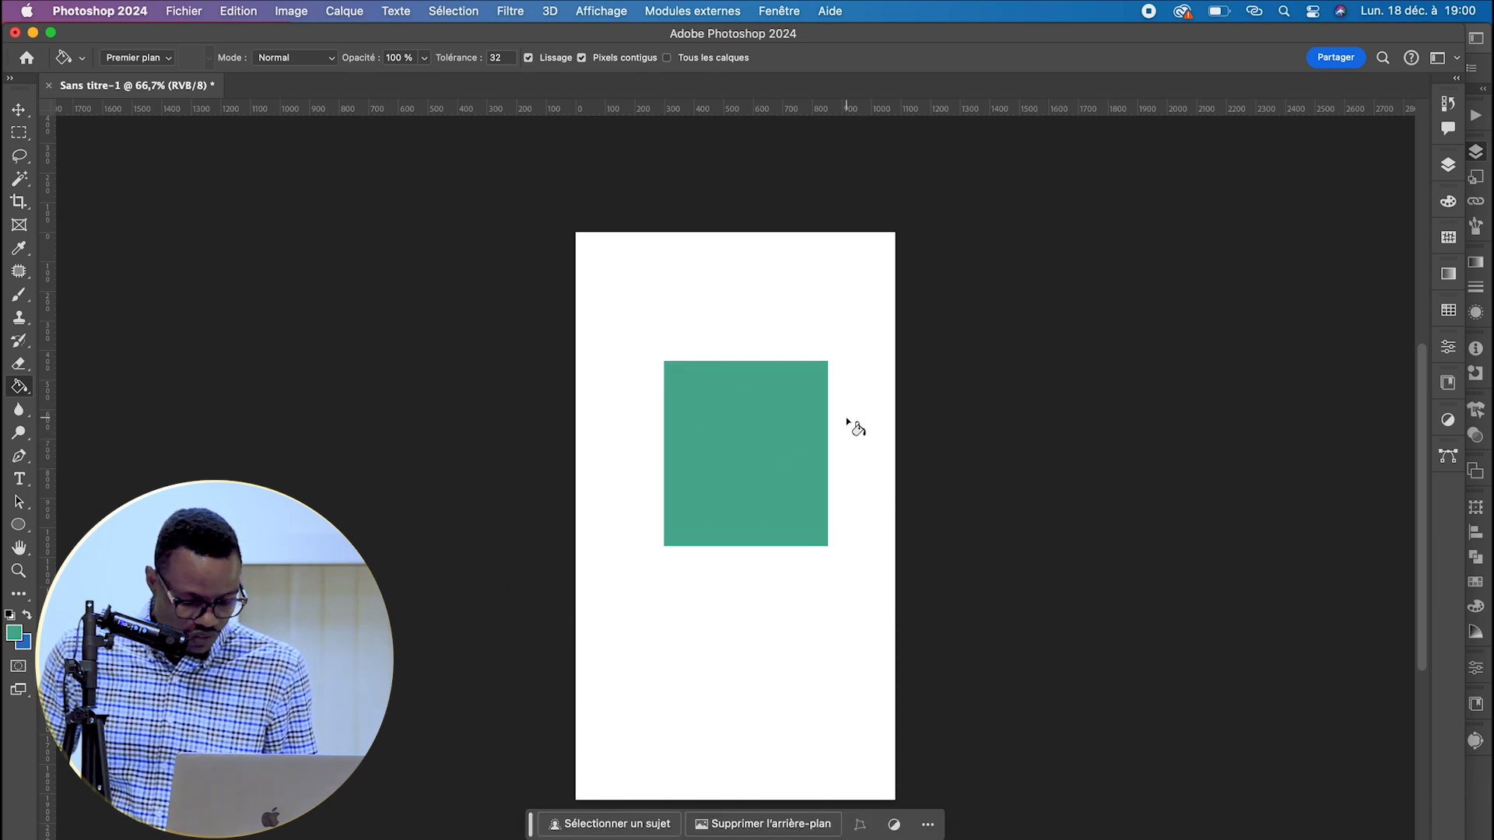
- Try to move the green square down the page with the Move tool
{"action": "key", "text": "v"}
{"action": "left_click_drag", "start_coordinate": [781, 410], "coordinate": [780, 565]}
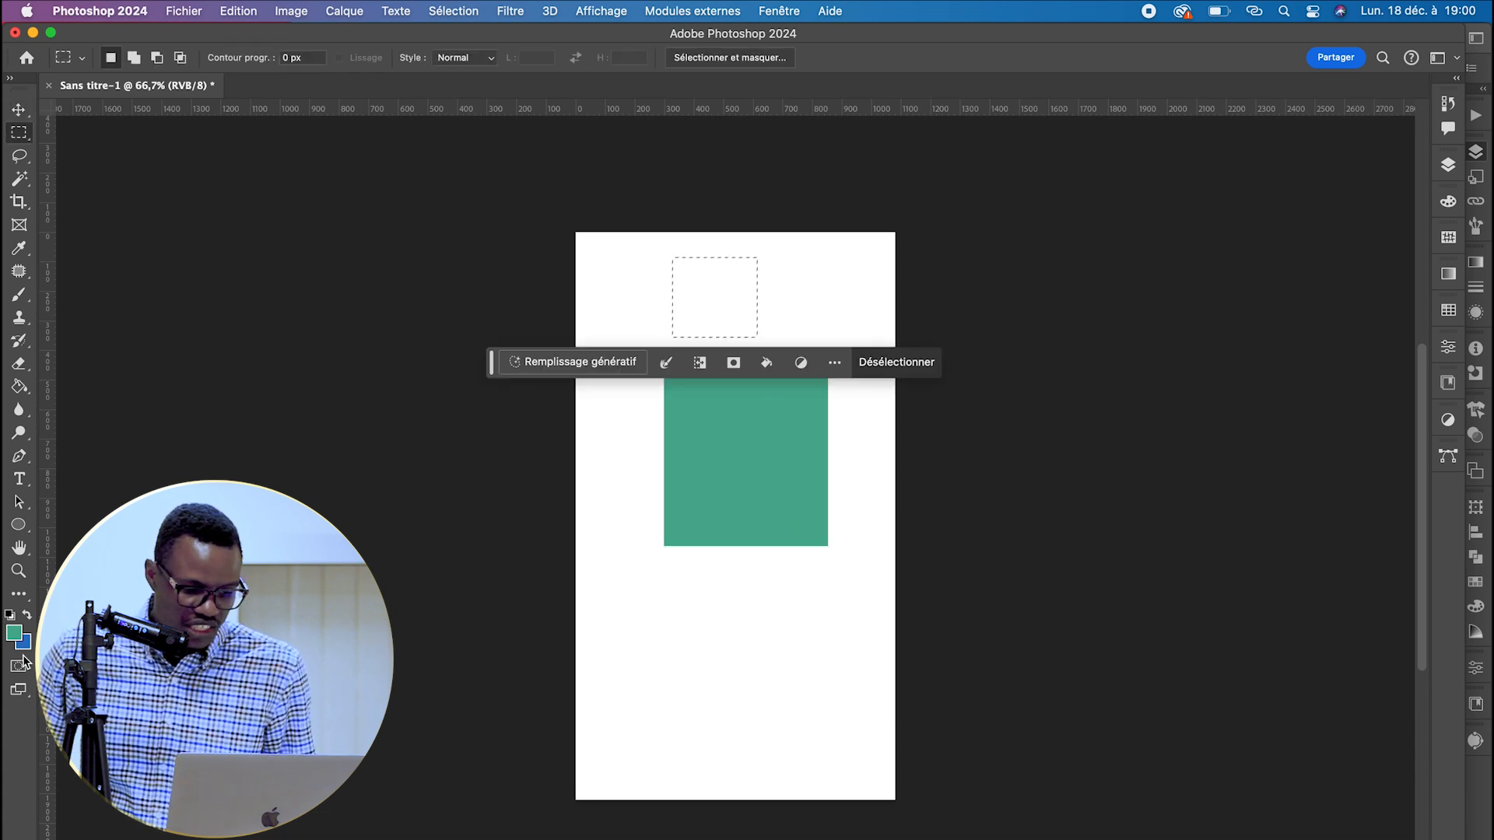
- Set the foreground colour to orange ff7e00, fill the small selection above the green square with it, and deselect
{"action": "left_click", "coordinate": [16, 630]}
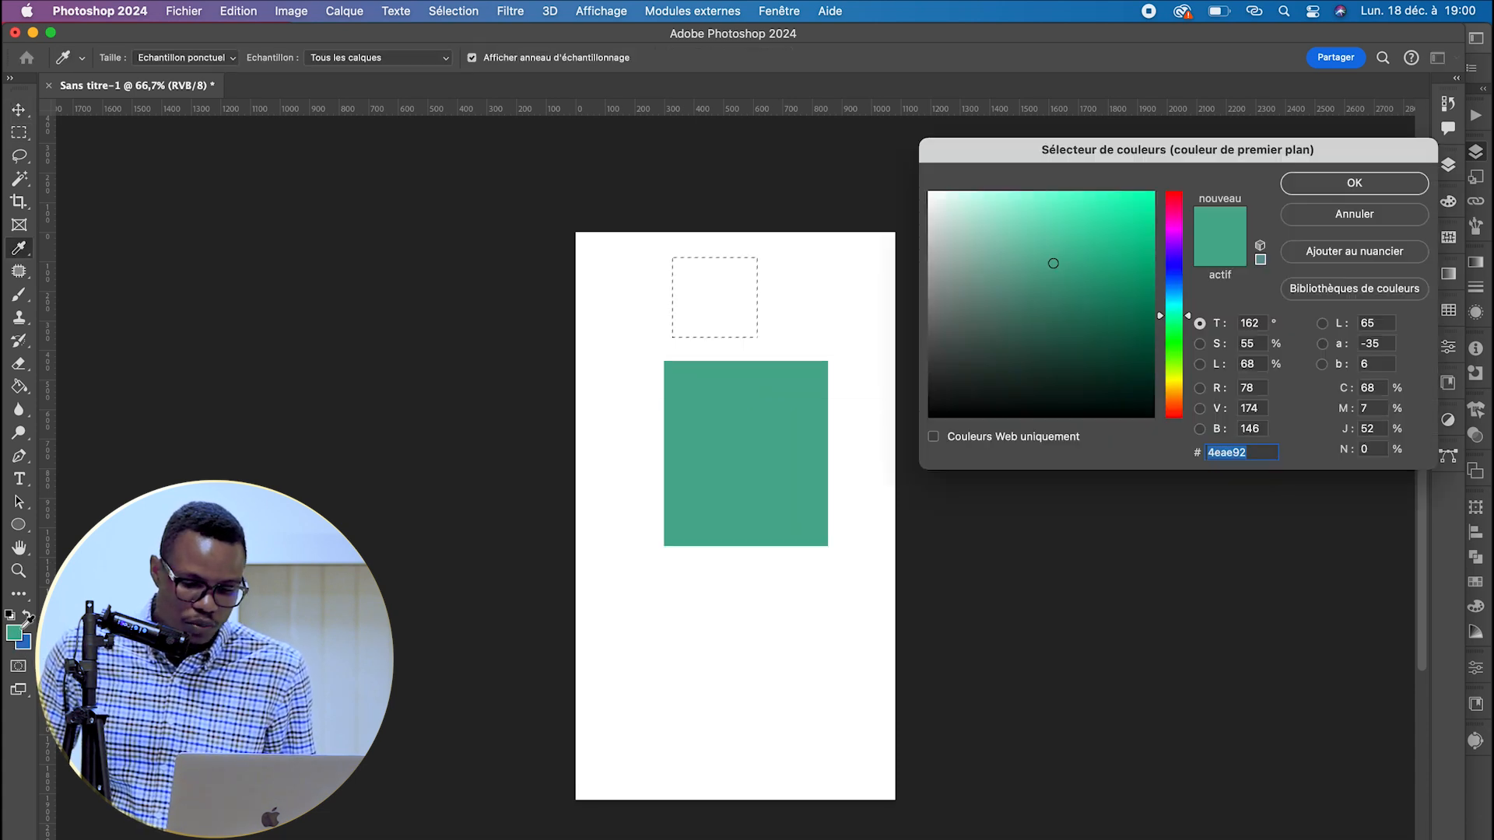
{"action": "left_click", "coordinate": [1181, 406]}
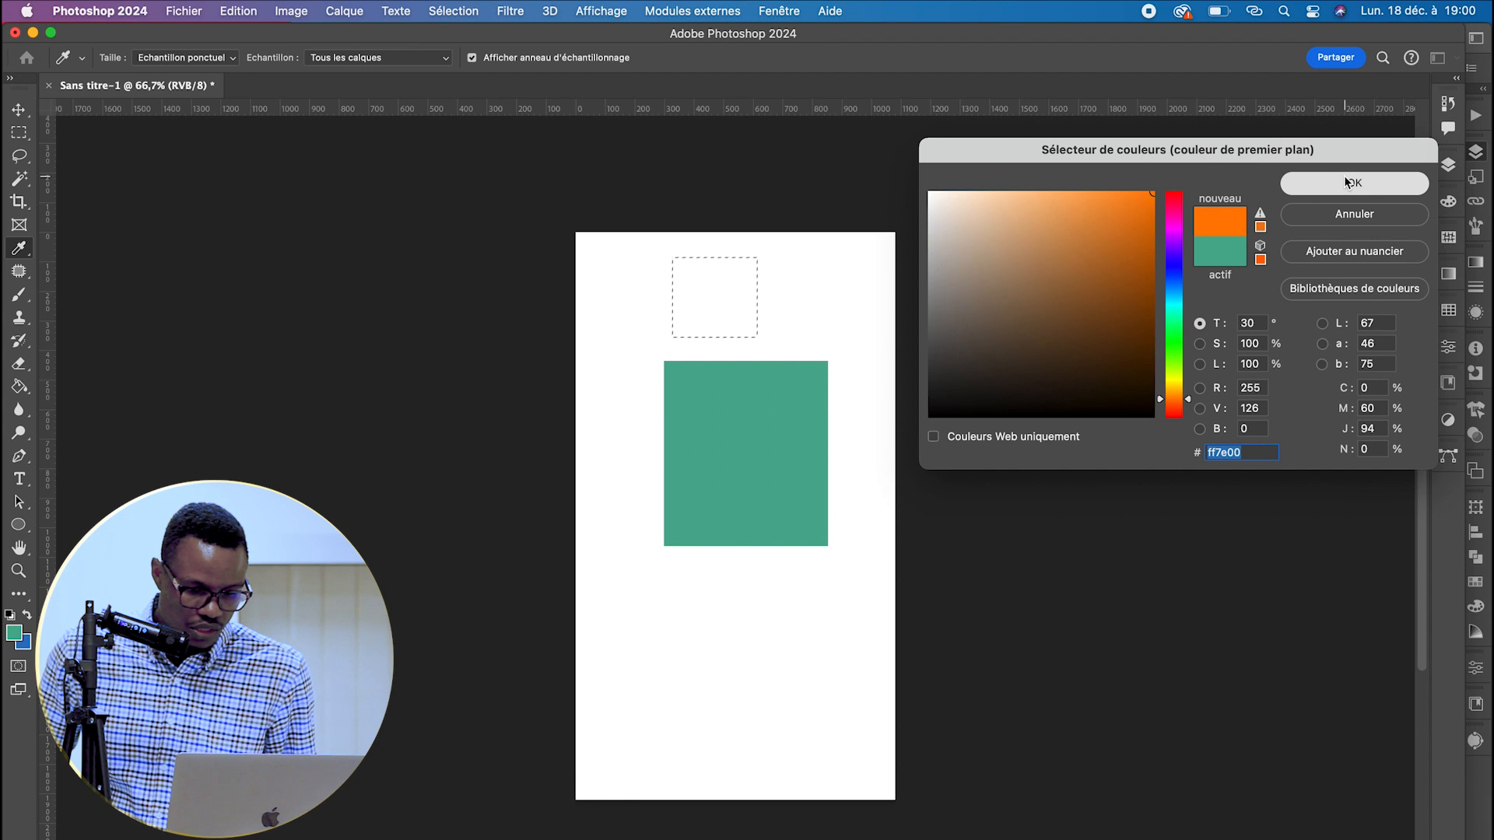
{"action": "left_click", "coordinate": [1353, 184]}
{"action": "key", "text": "g"}
{"action": "left_click", "coordinate": [698, 292]}
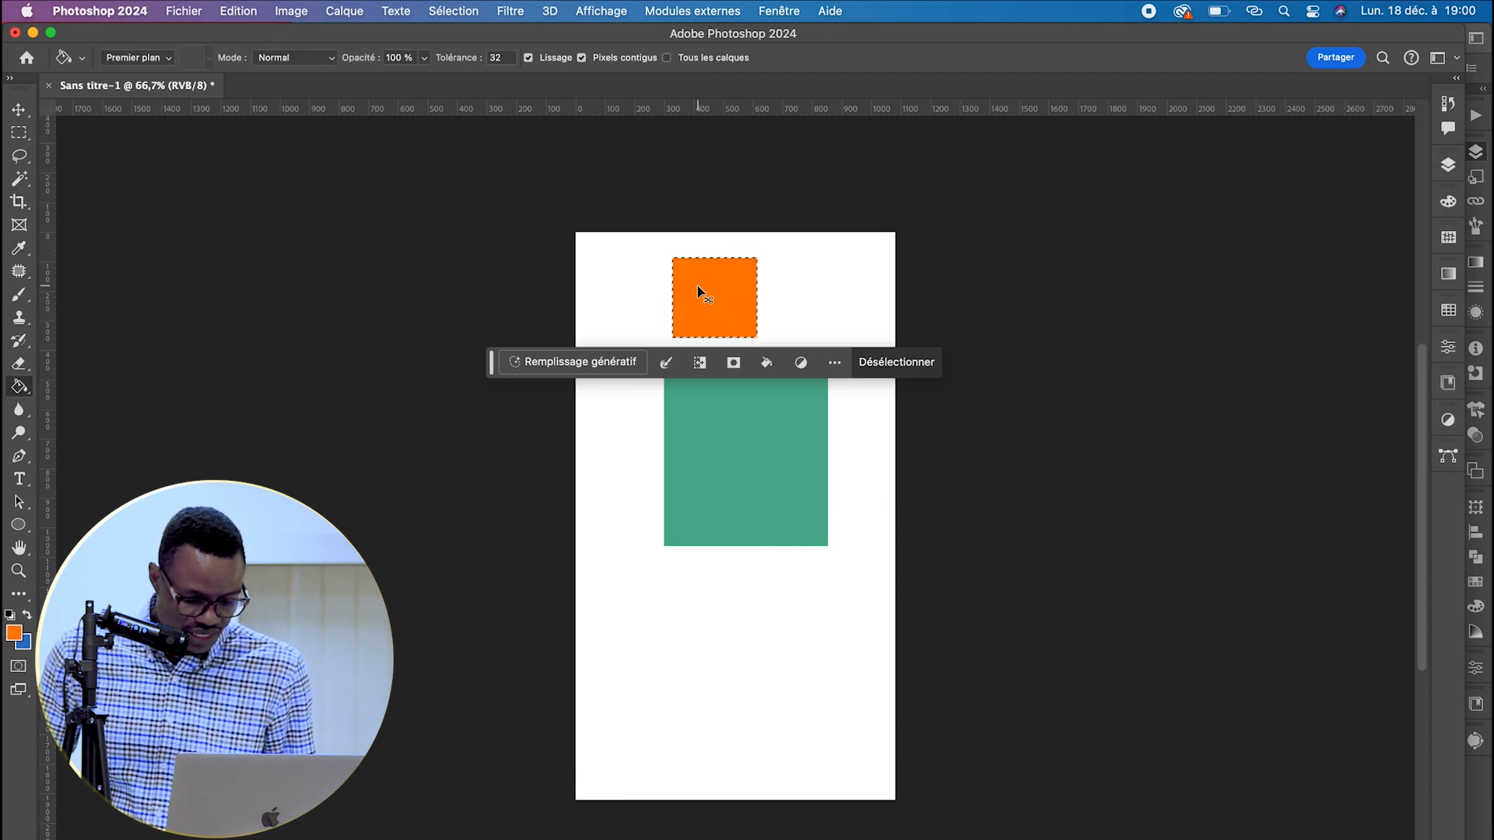
{"action": "left_click", "coordinate": [896, 362]}
- Create an orange rectangle on a new layer below the green square and place a duplicate over the green square's upper part
{"action": "key", "text": "m"}
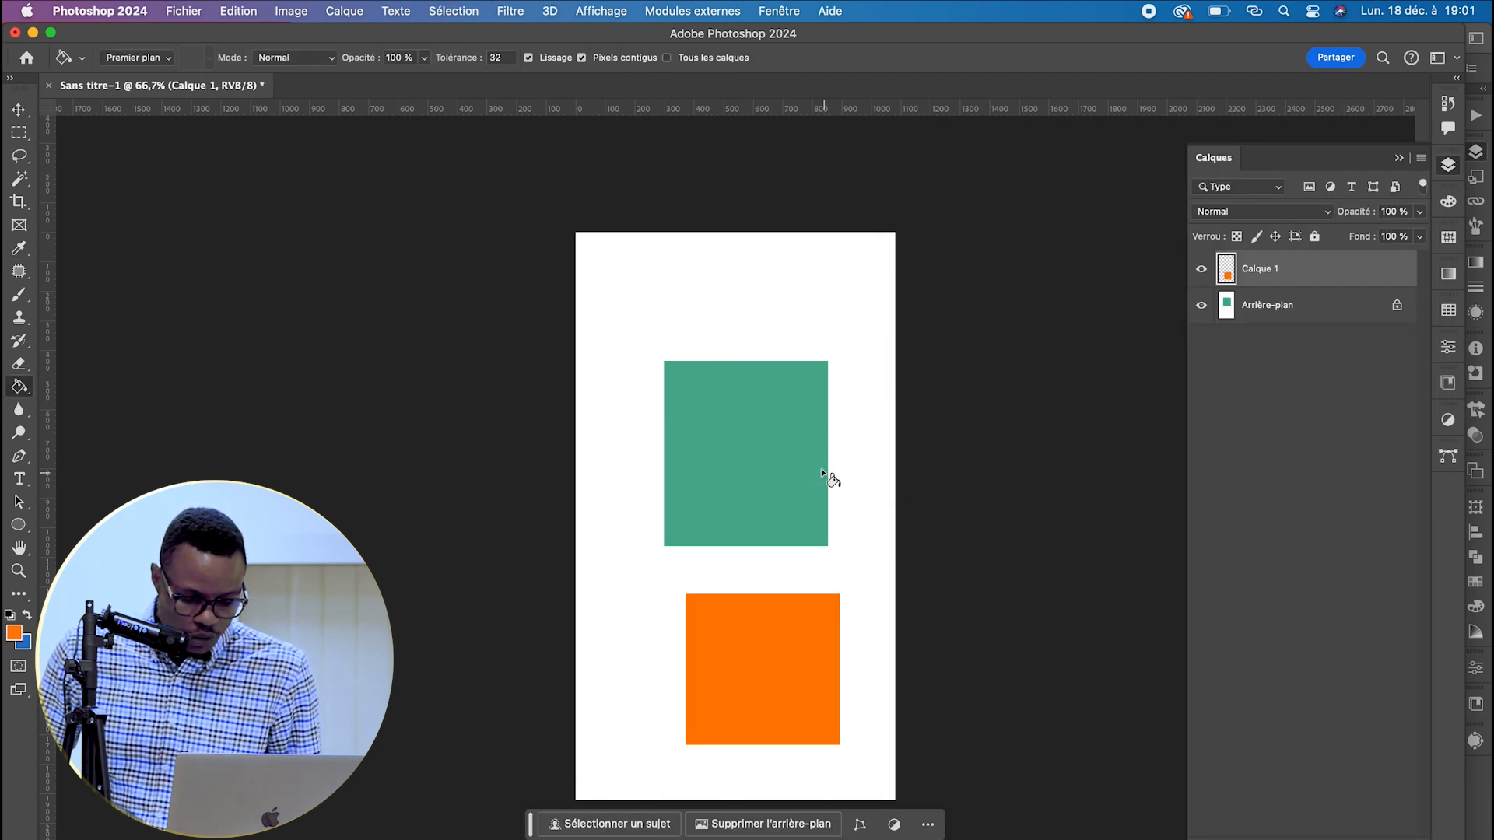
{"action": "key", "text": "b"}
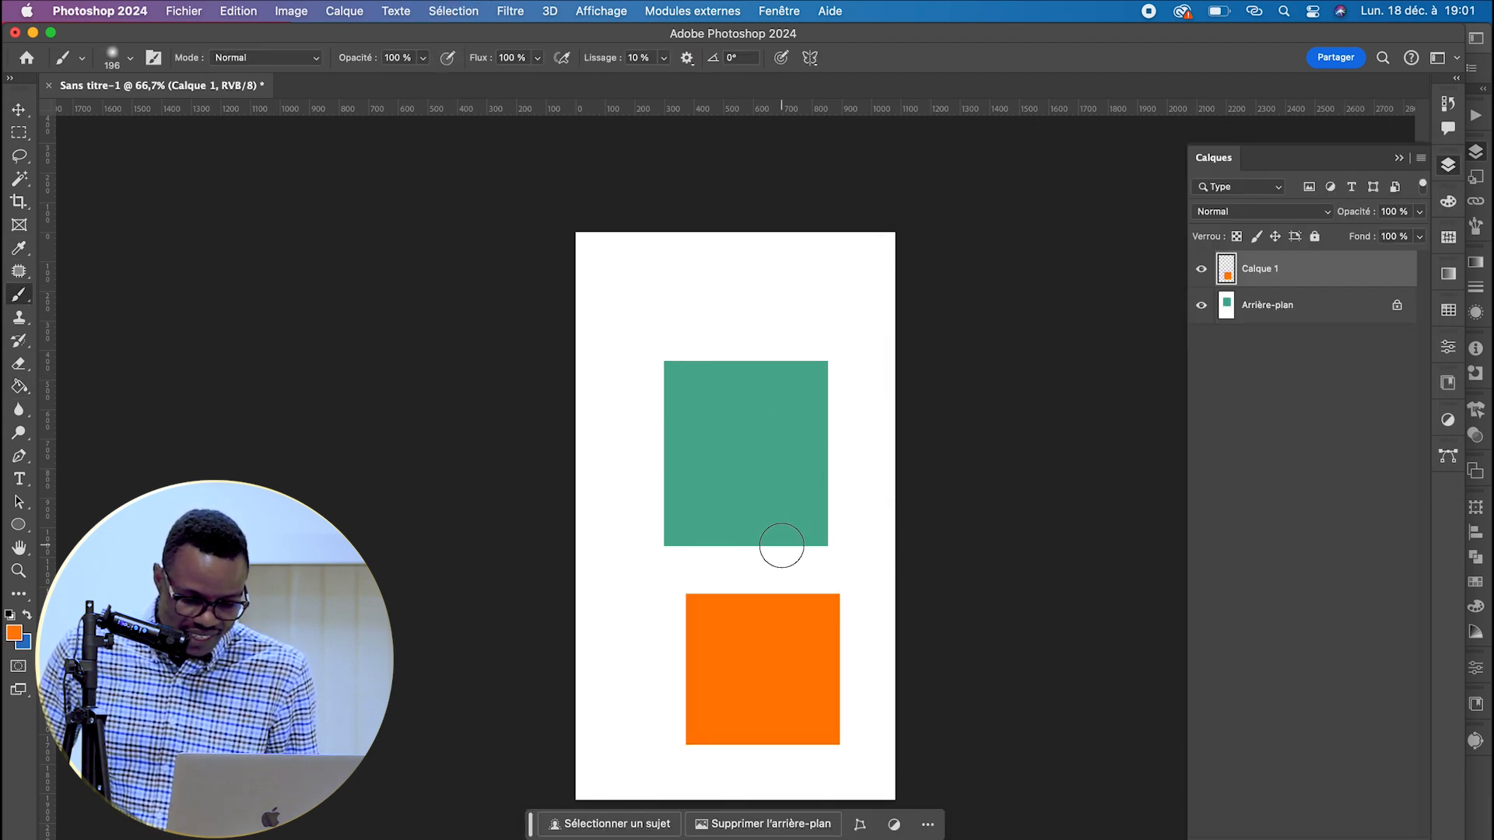
{"action": "key", "text": "v"}
{"action": "left_click_drag", "start_coordinate": [791, 660], "coordinate": [815, 336]}
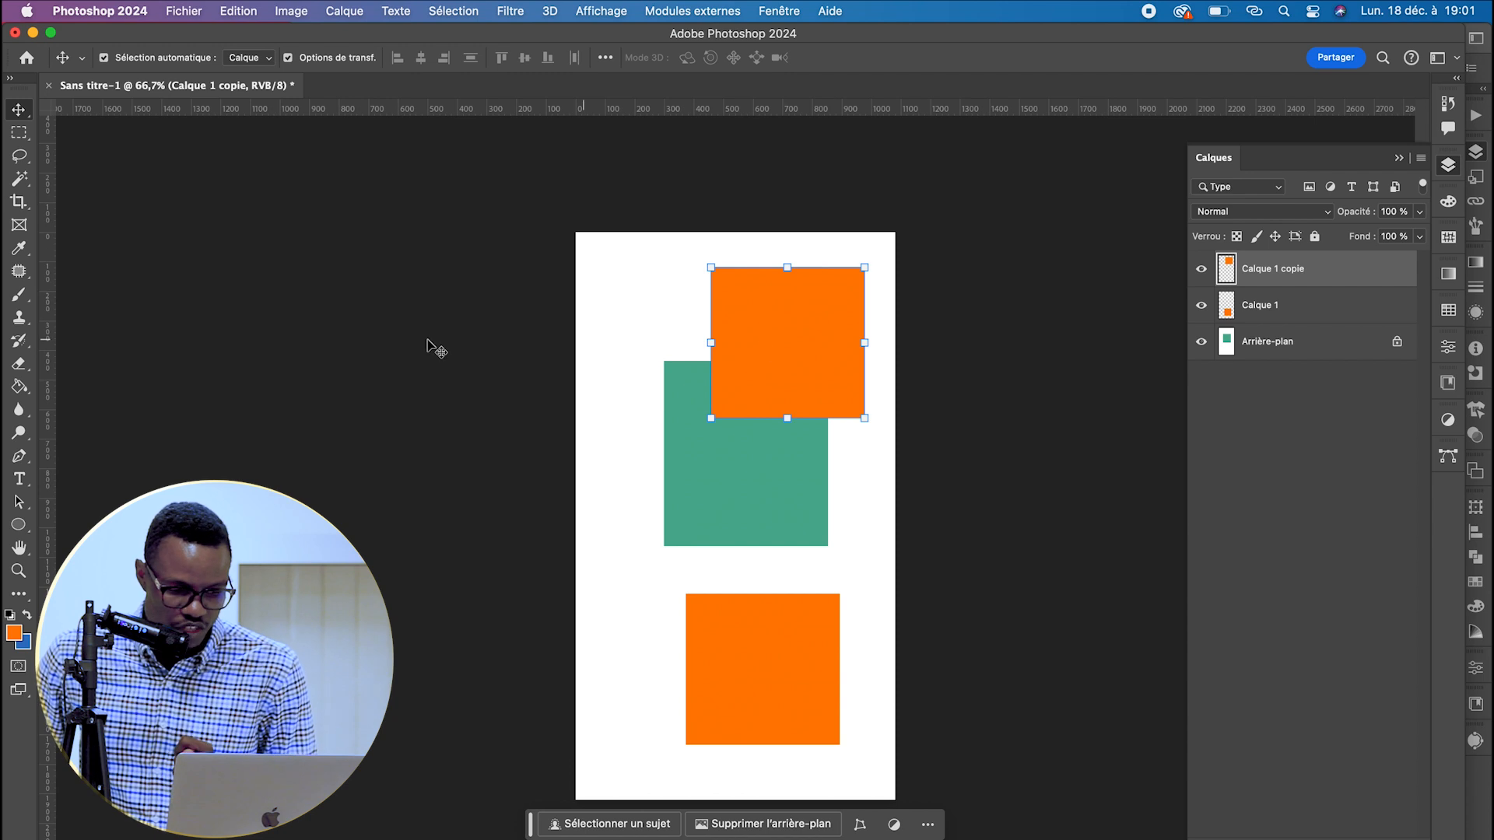
- Sample the green square as foreground colour with the Eyedropper, and resample orange, white and green with the foreground colour picker open
{"action": "left_click", "coordinate": [19, 249]}
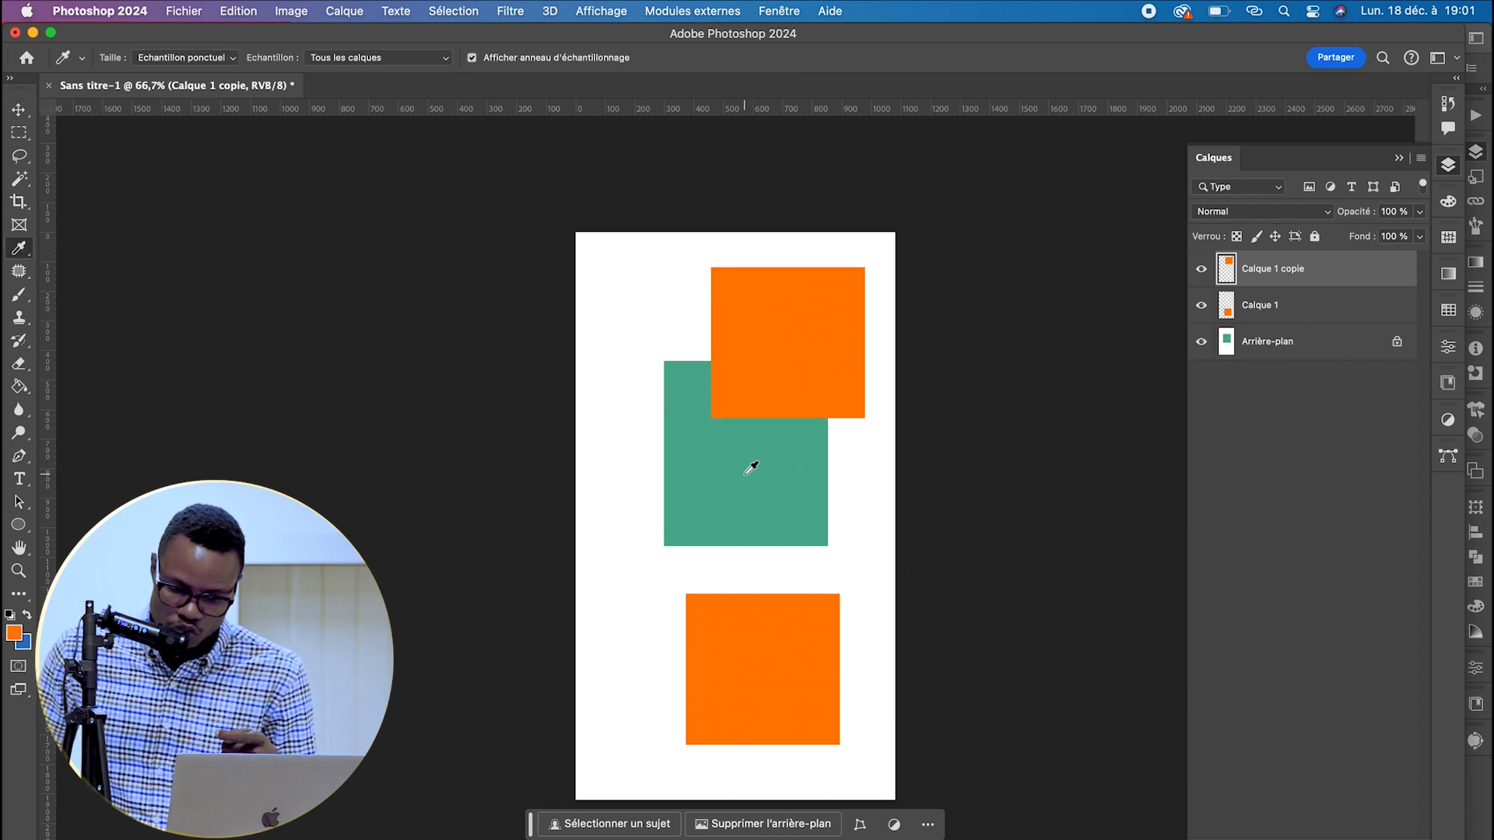
{"action": "left_click", "coordinate": [755, 449]}
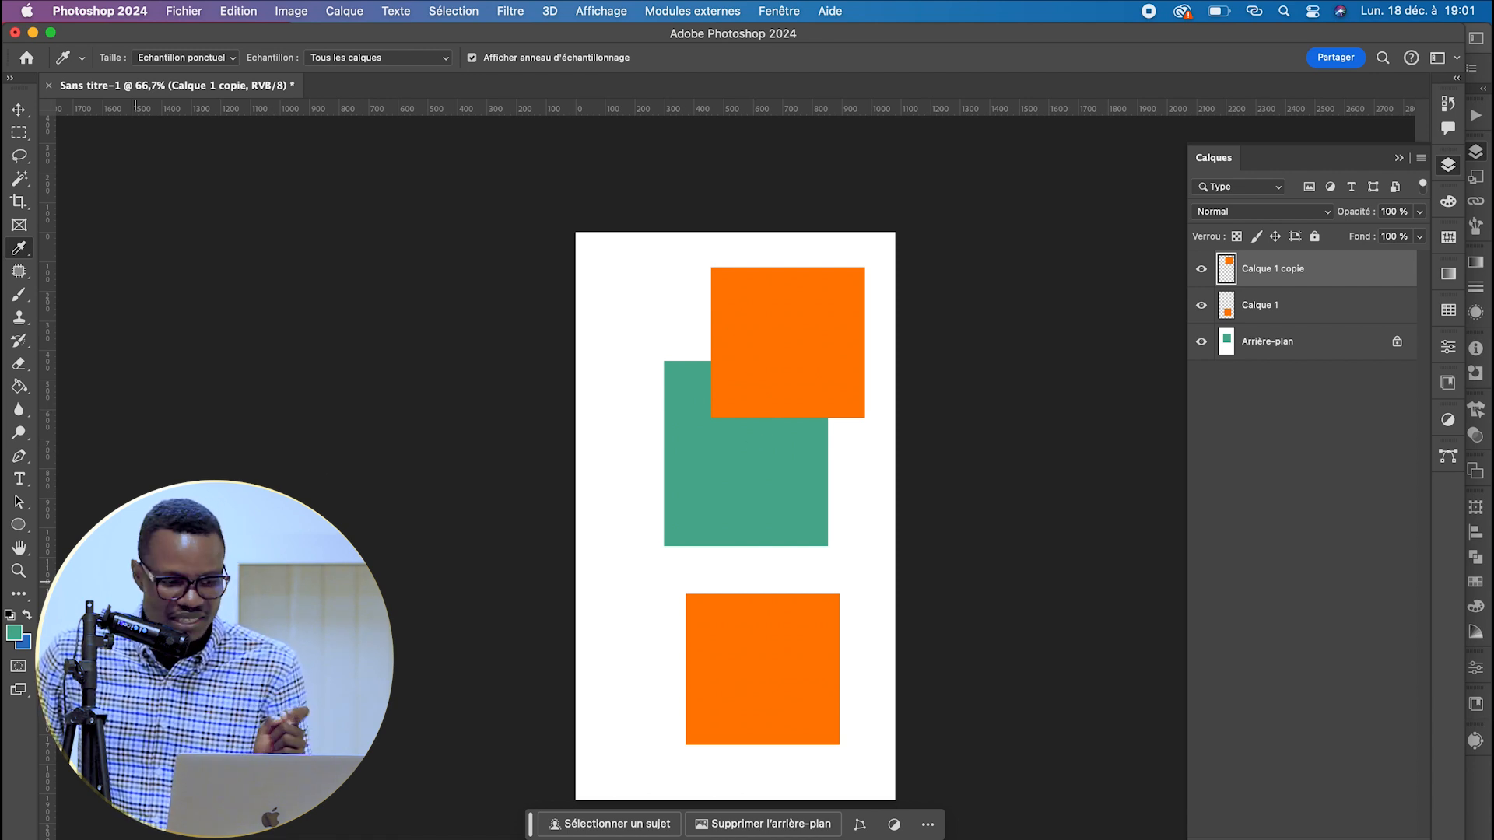
{"action": "left_click", "coordinate": [15, 635]}
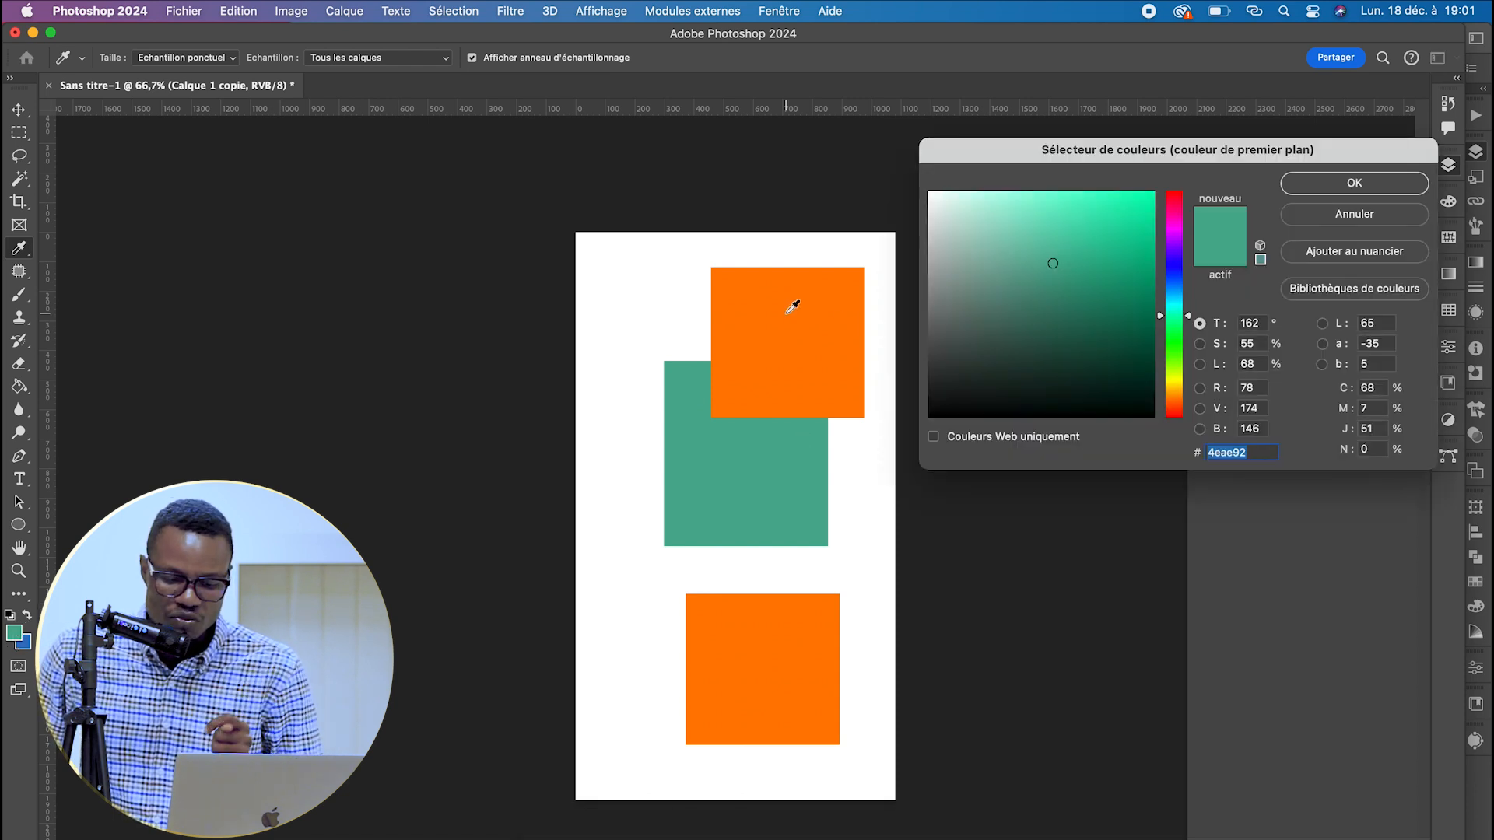
{"action": "left_click", "coordinate": [788, 312]}
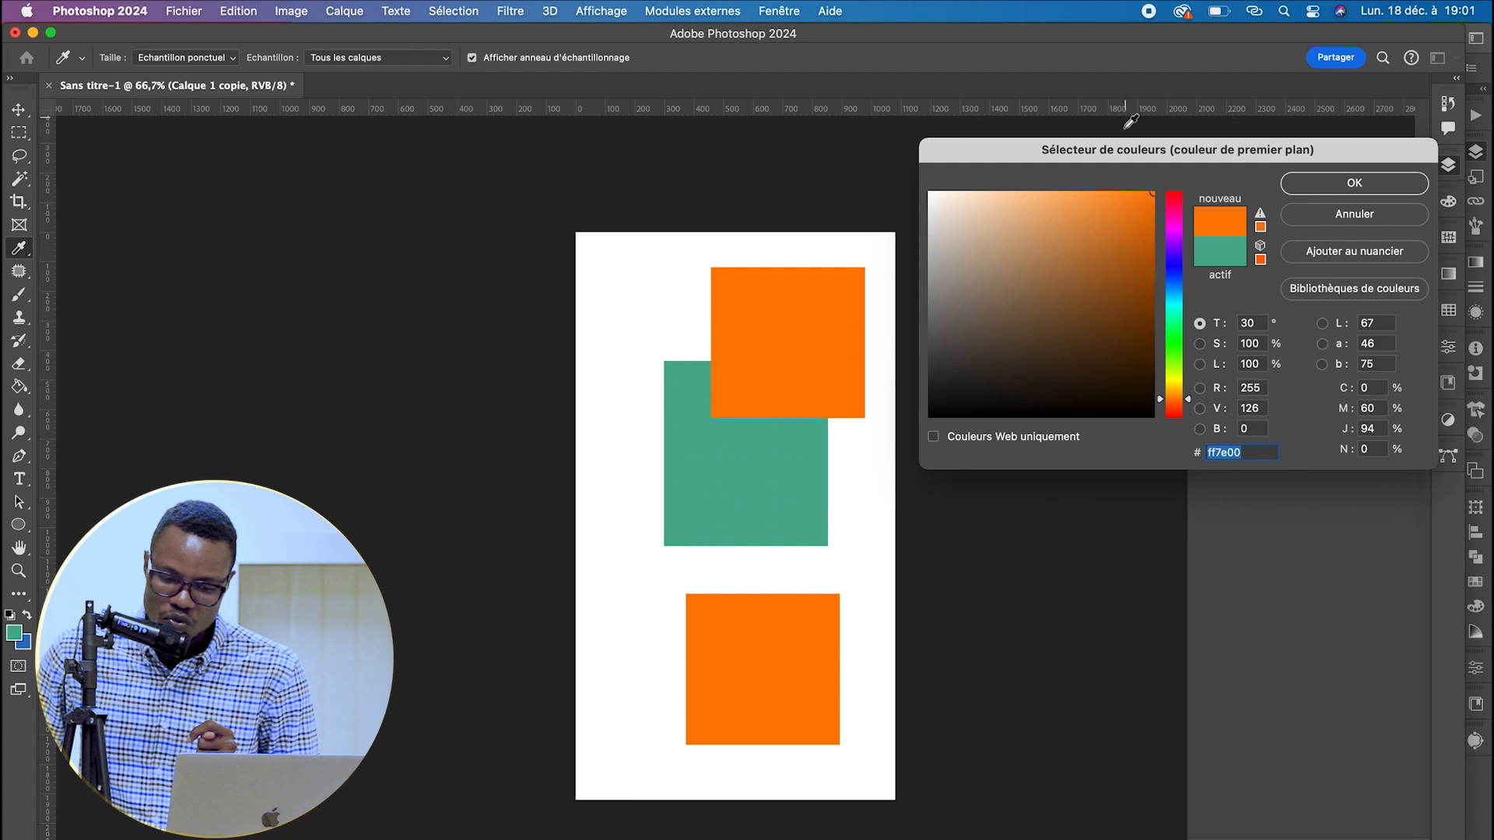
{"action": "left_click_drag", "start_coordinate": [1153, 138], "coordinate": [993, 186]}
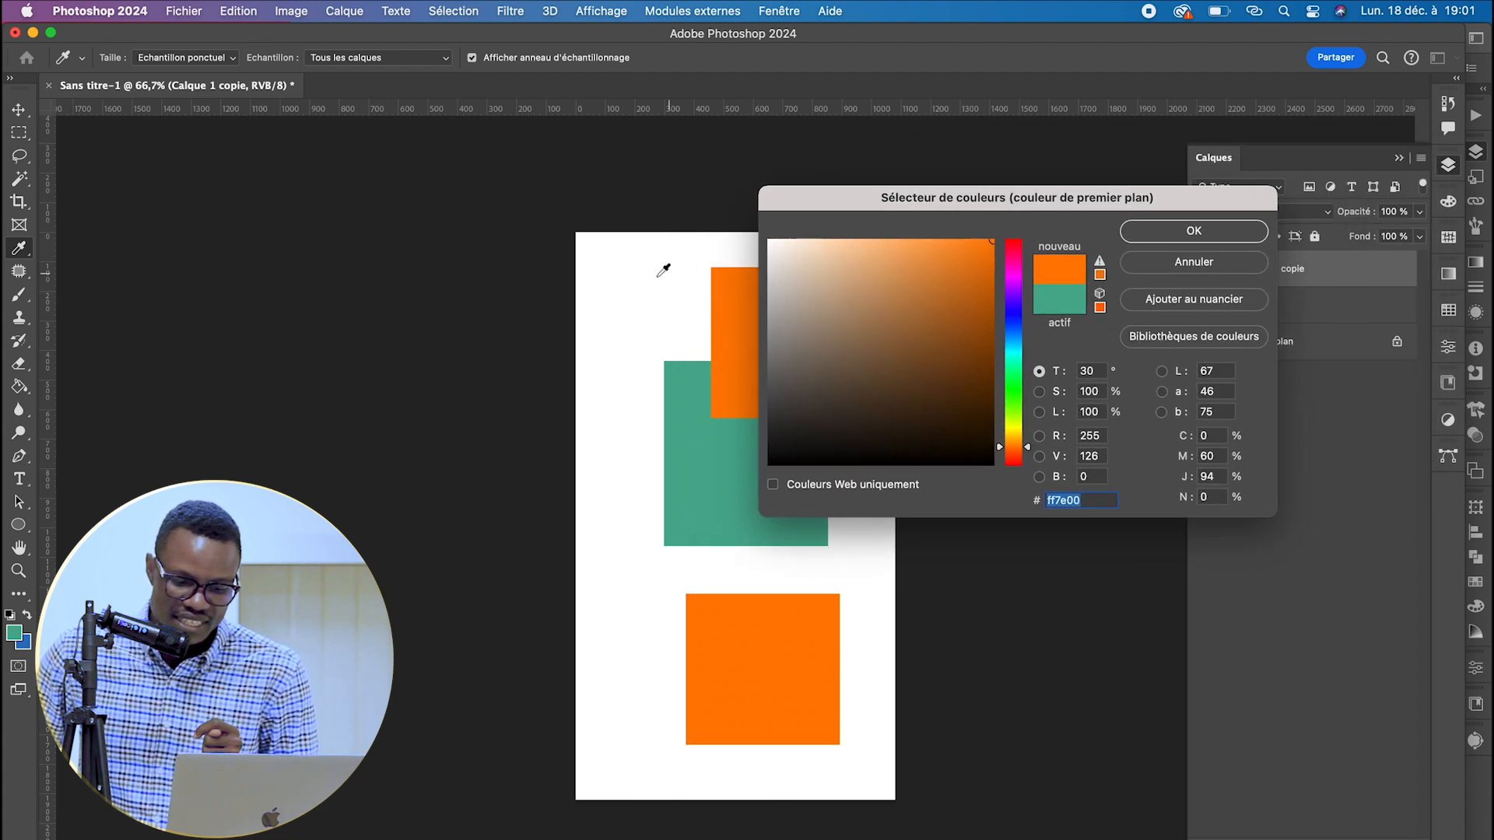
{"action": "left_click", "coordinate": [643, 280]}
{"action": "left_click", "coordinate": [702, 471]}
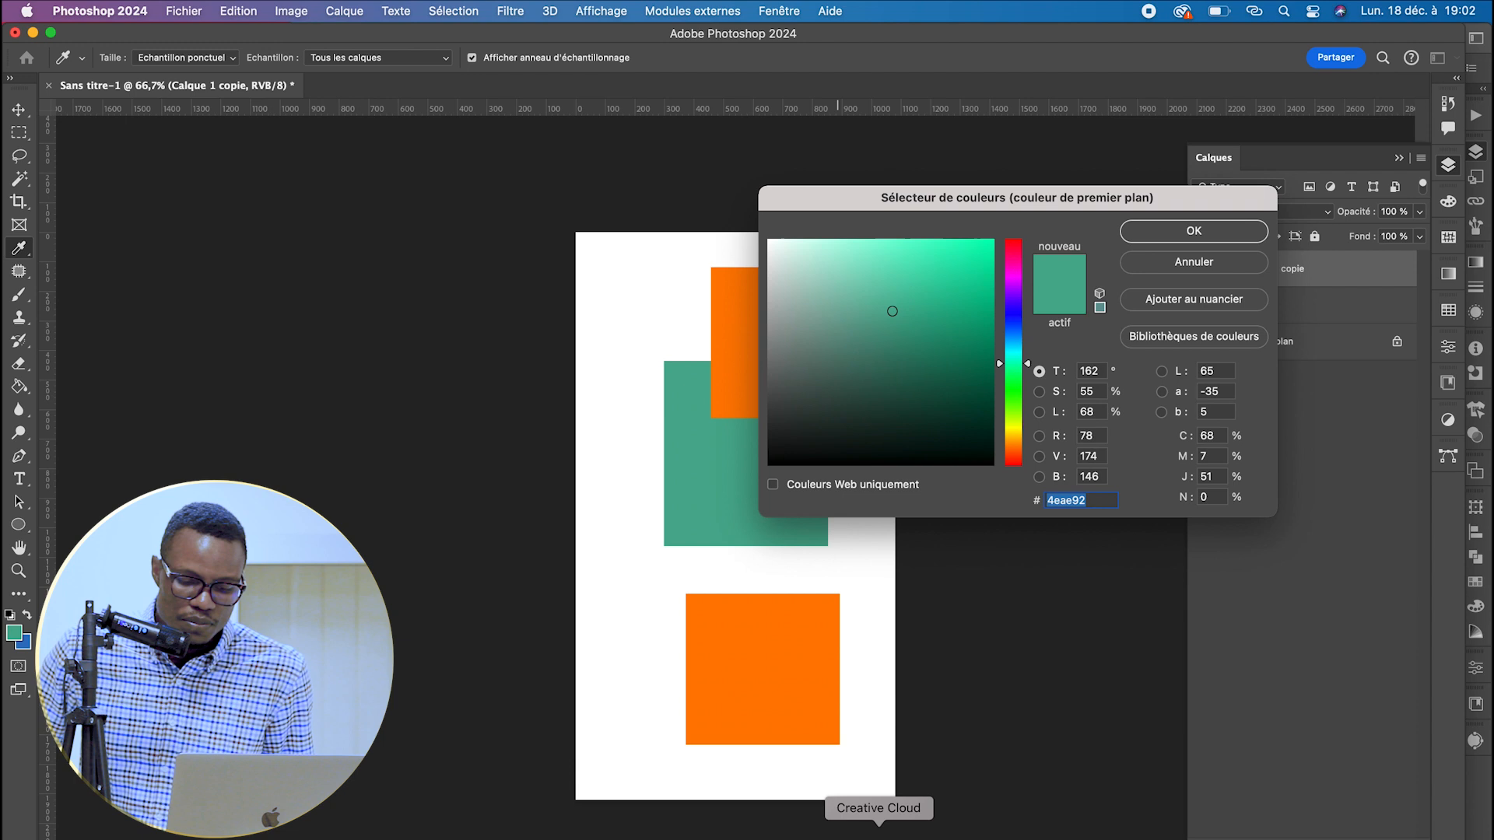
- Switch back to Illustrator and fit the empty square artboard in the window
{"action": "left_click", "coordinate": [833, 807]}
{"action": "key", "text": "z"}
{"action": "left_click_drag", "start_coordinate": [897, 358], "coordinate": [495, 381]}
{"action": "left_click_drag", "start_coordinate": [711, 407], "coordinate": [572, 459]}
{"action": "key", "text": "super+0"}
- Add the text "Pipette" in Myriad Pro, move it onto the artboard, and scale it to about 271 pt
{"action": "key", "text": "t"}
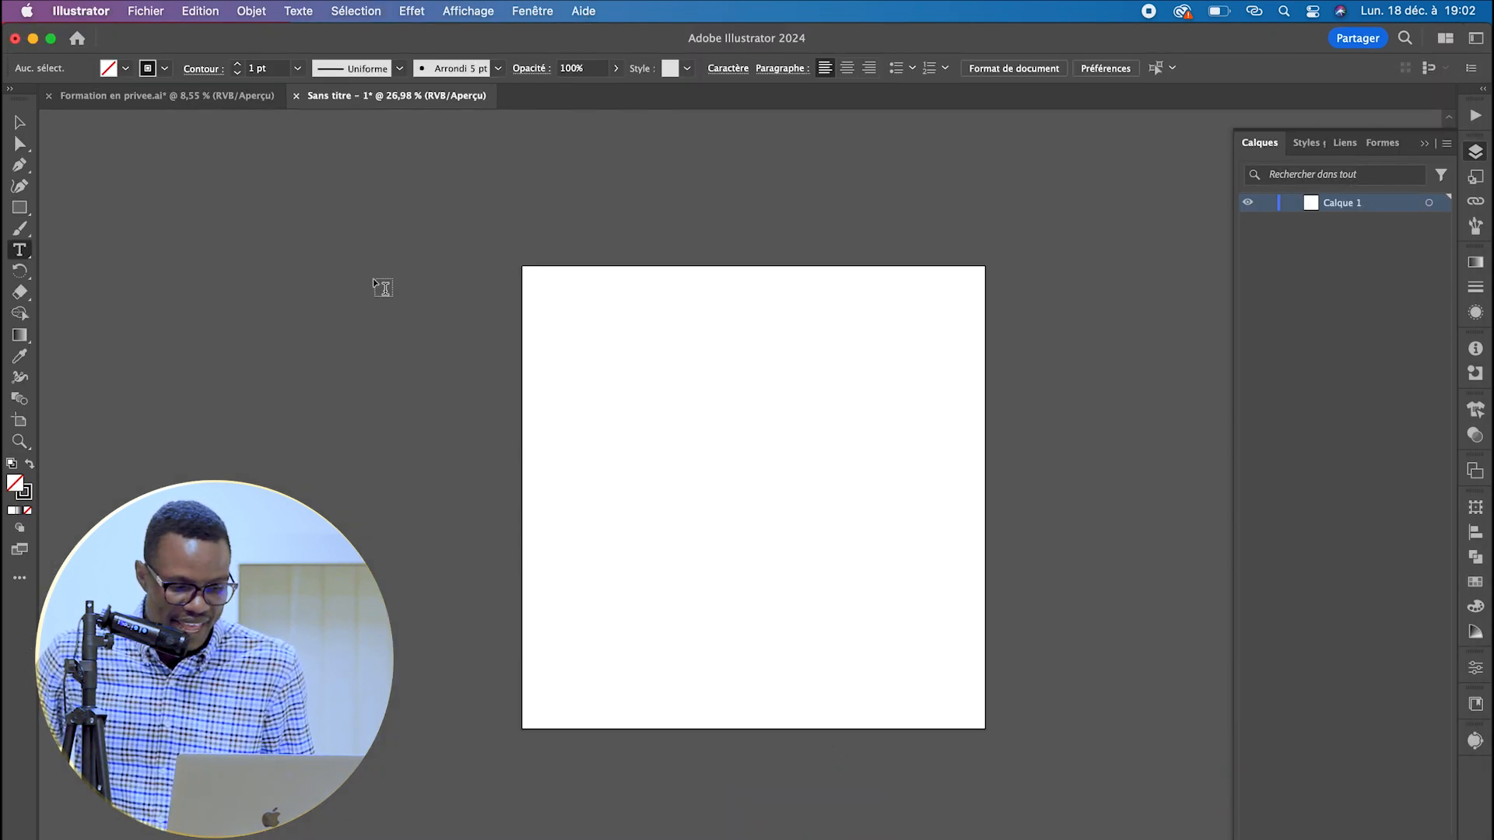
{"action": "left_click", "coordinate": [327, 246]}
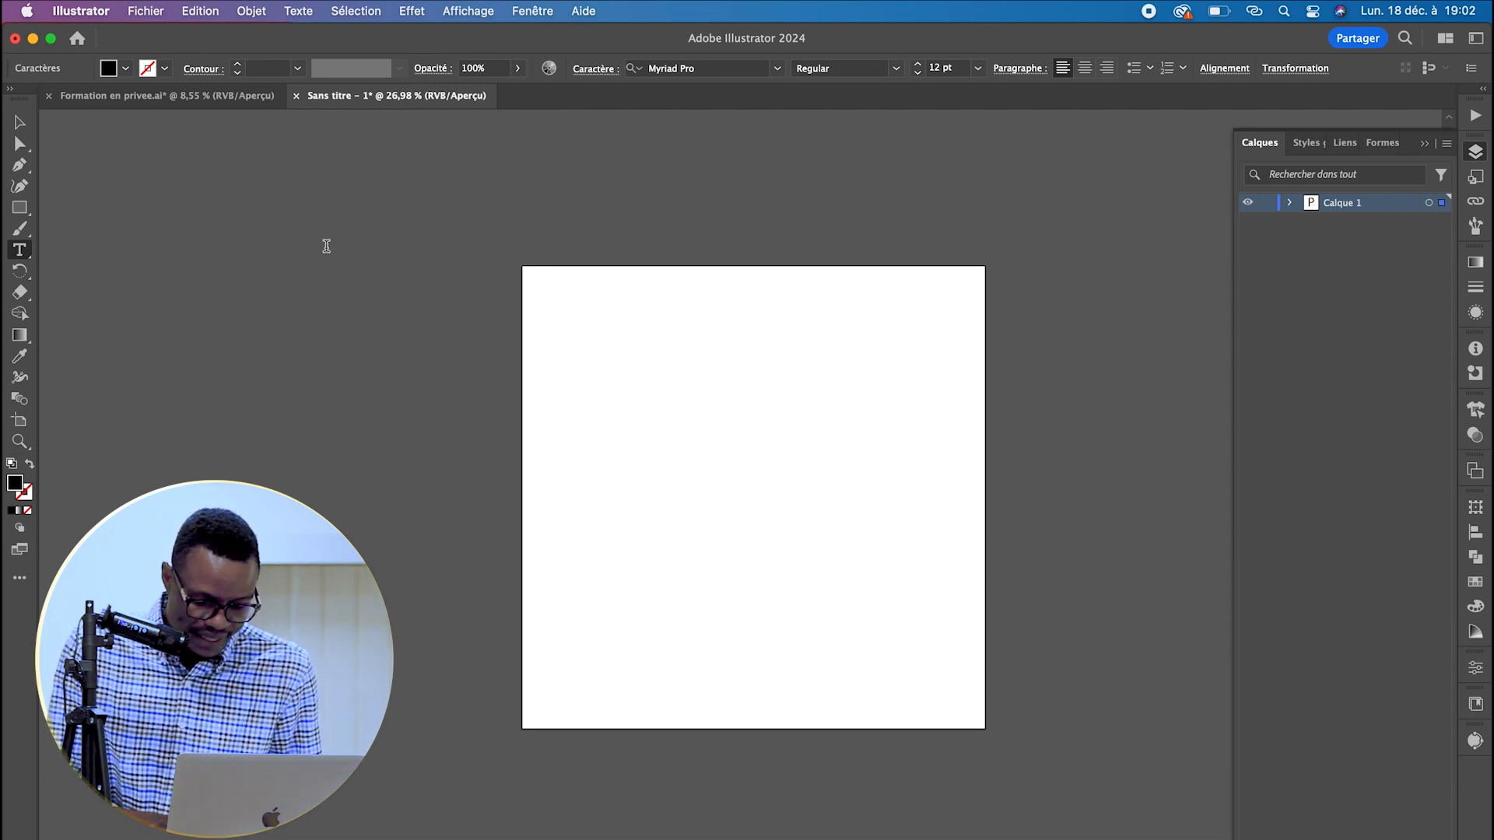
{"action": "key", "text": "Escape"}
{"action": "left_click_drag", "start_coordinate": [342, 253], "coordinate": [853, 714]}
{"action": "left_click_drag", "start_coordinate": [703, 265], "coordinate": [887, 433]}
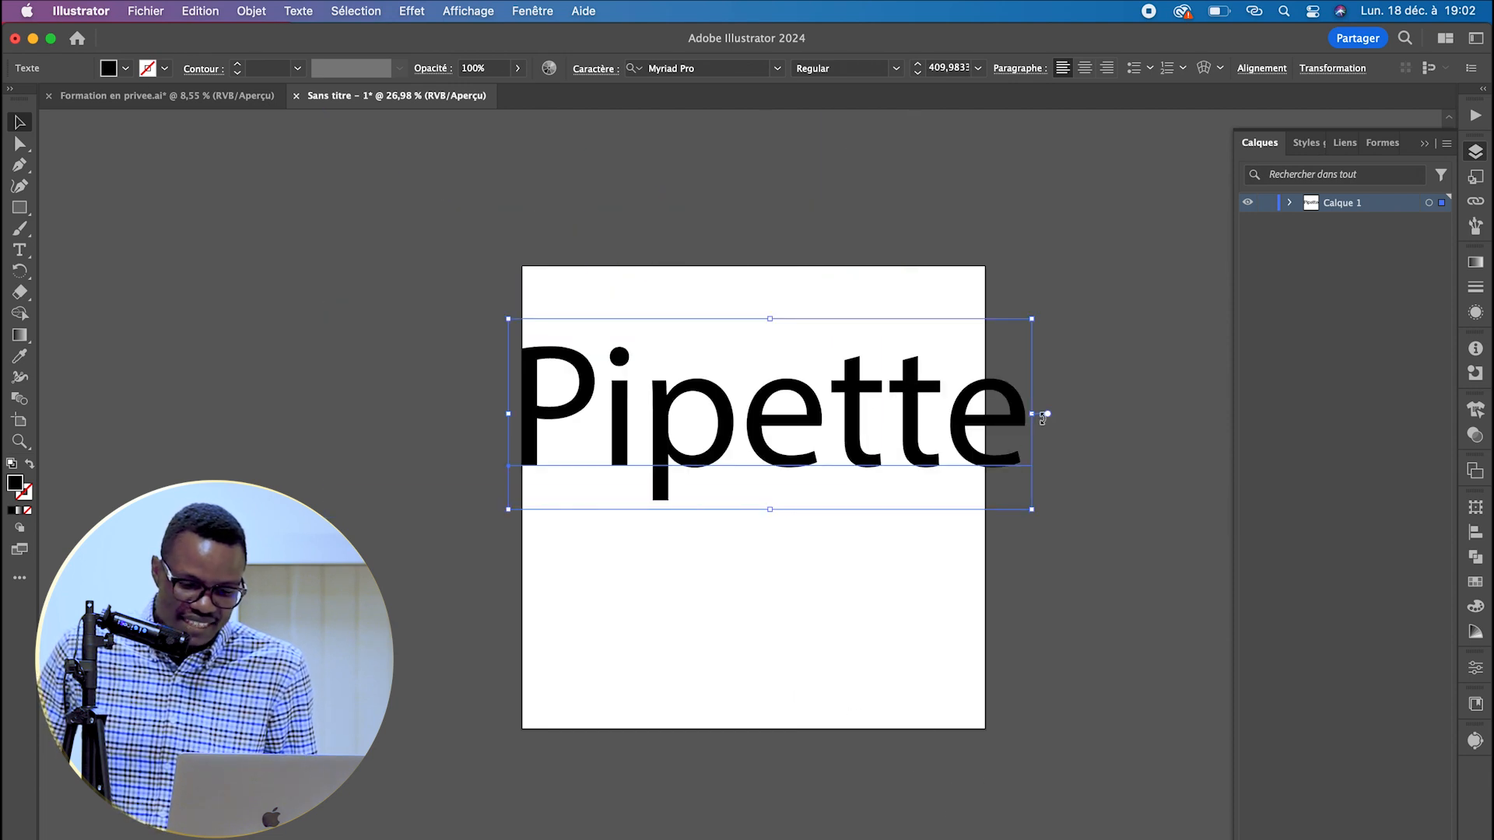
{"action": "left_click_drag", "start_coordinate": [1043, 417], "coordinate": [864, 381]}
- Duplicate the "Pipette" text lower on the artboard and set the copy's font to CRACK WALL Regular
{"action": "left_click_drag", "start_coordinate": [680, 413], "coordinate": [790, 627]}
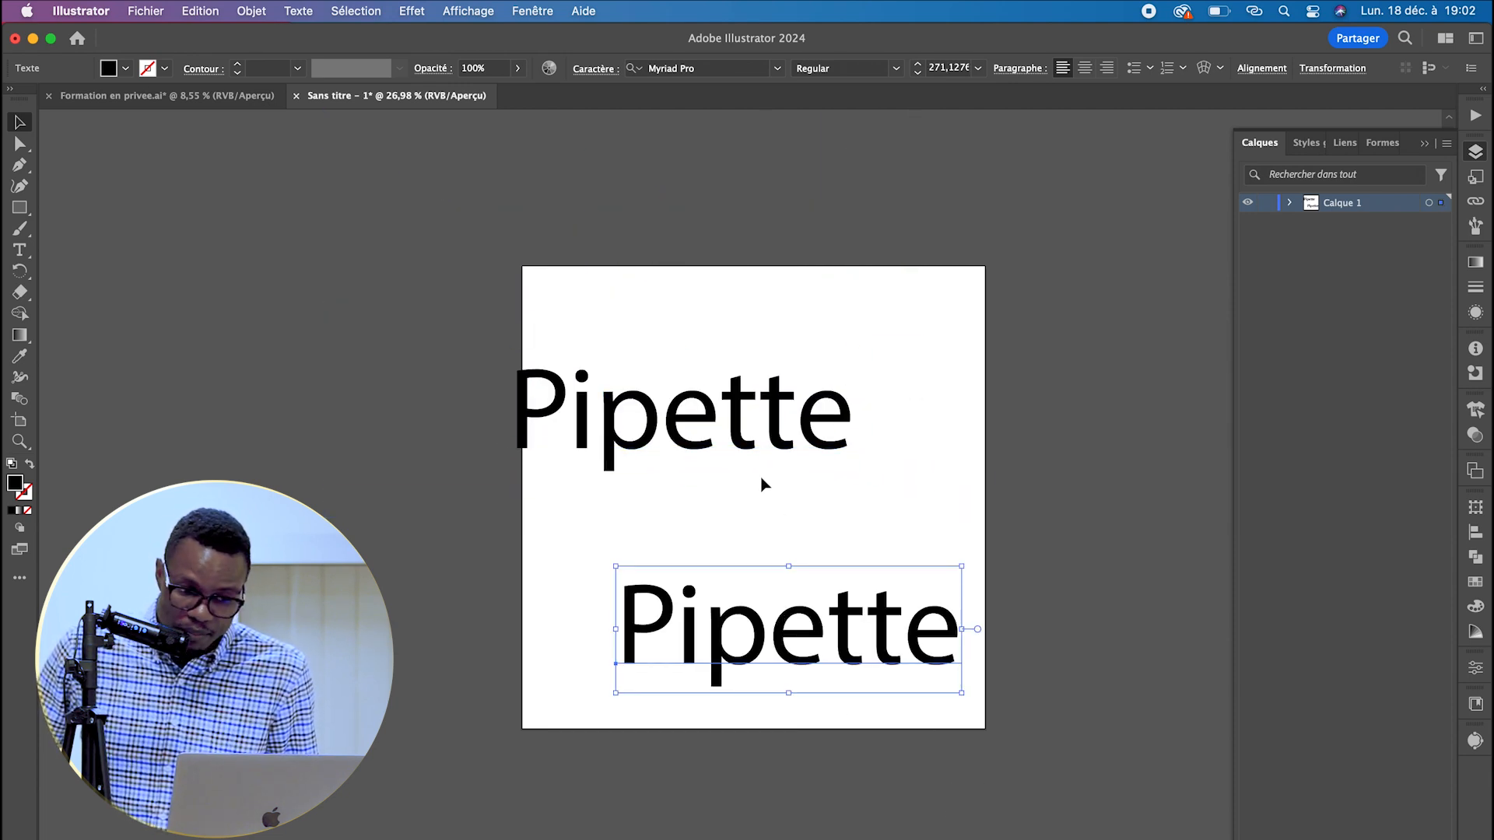
{"action": "left_click", "coordinate": [777, 69]}
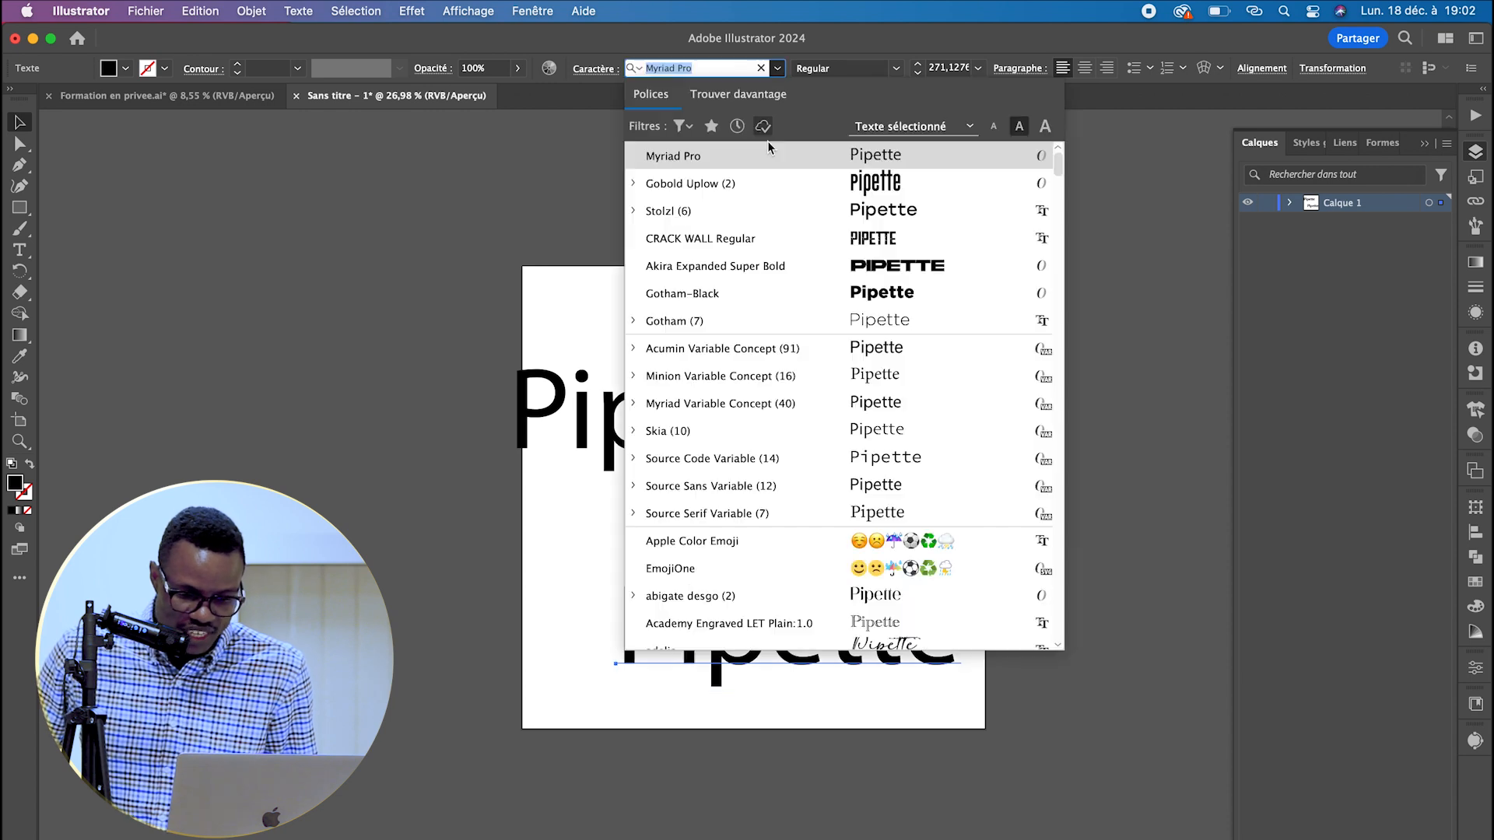
{"action": "left_click", "coordinate": [871, 244]}
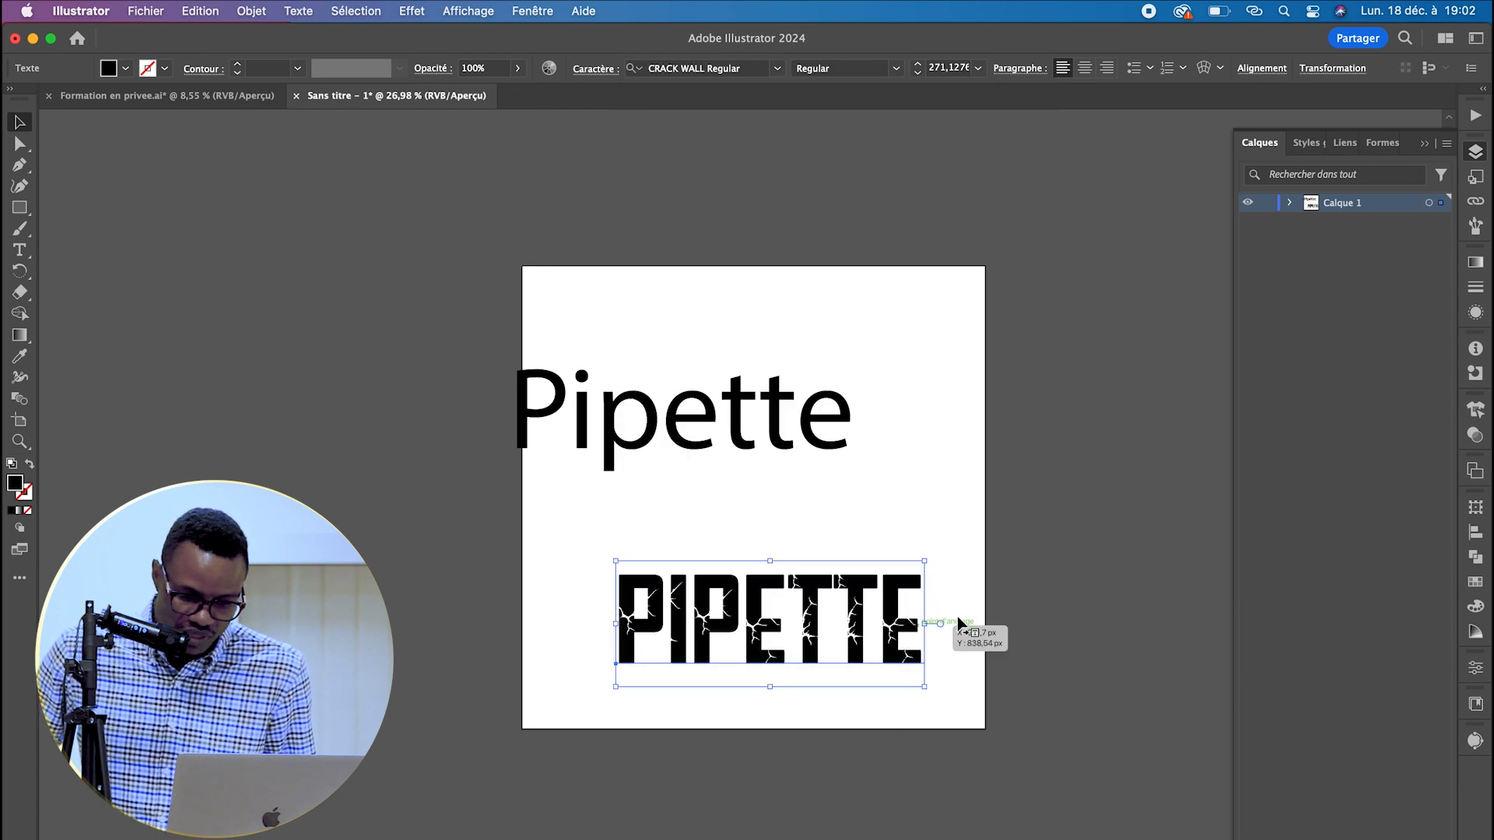
- Fill the upper "Pipette" text with magenta, reduce its opacity, and reposition it fully inside the artboard
{"action": "left_click", "coordinate": [1034, 516]}
{"action": "left_click", "coordinate": [736, 418]}
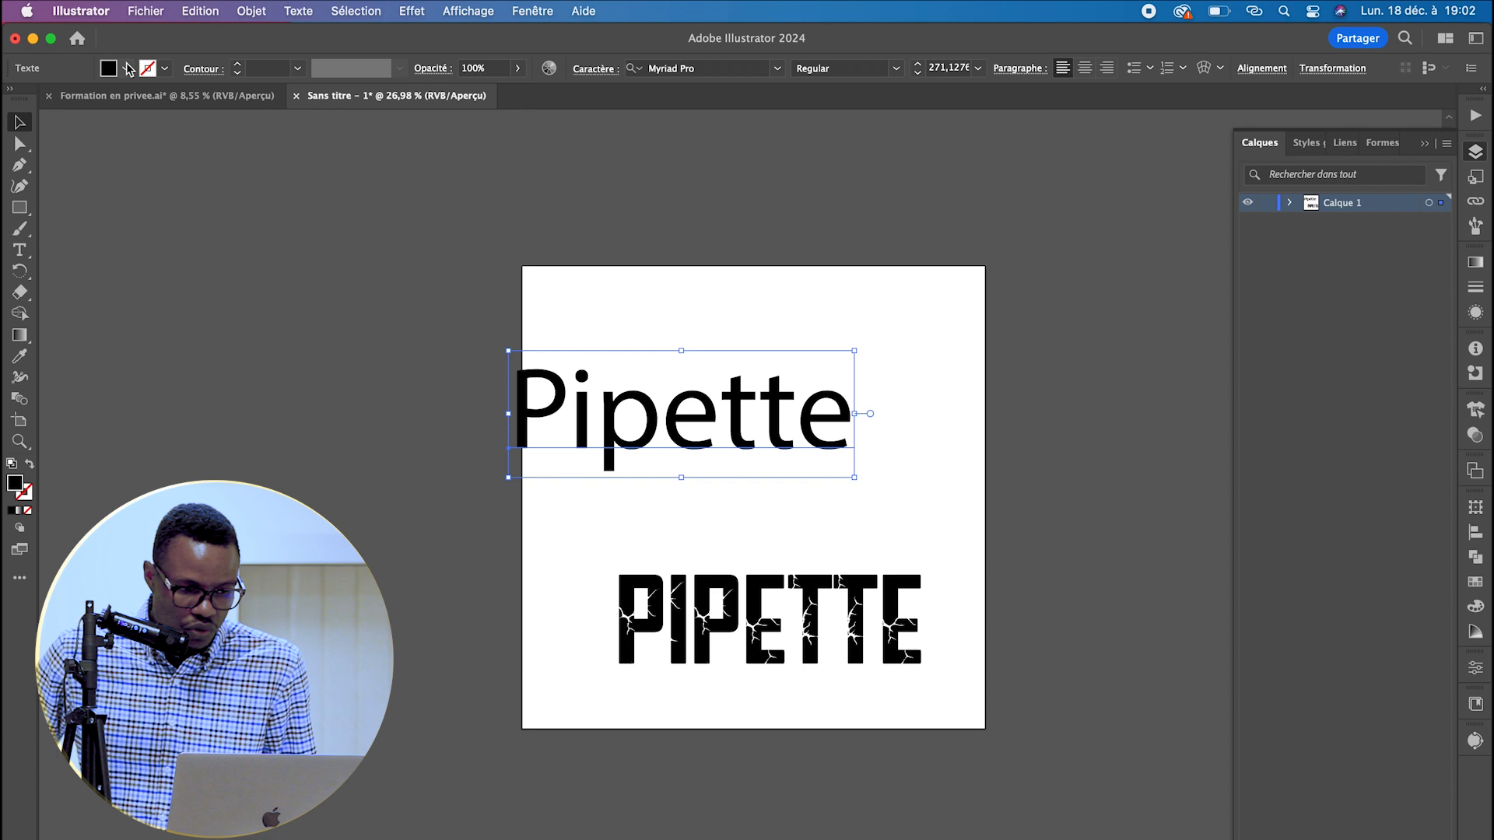
{"action": "left_click", "coordinate": [126, 69]}
{"action": "left_click", "coordinate": [37, 113]}
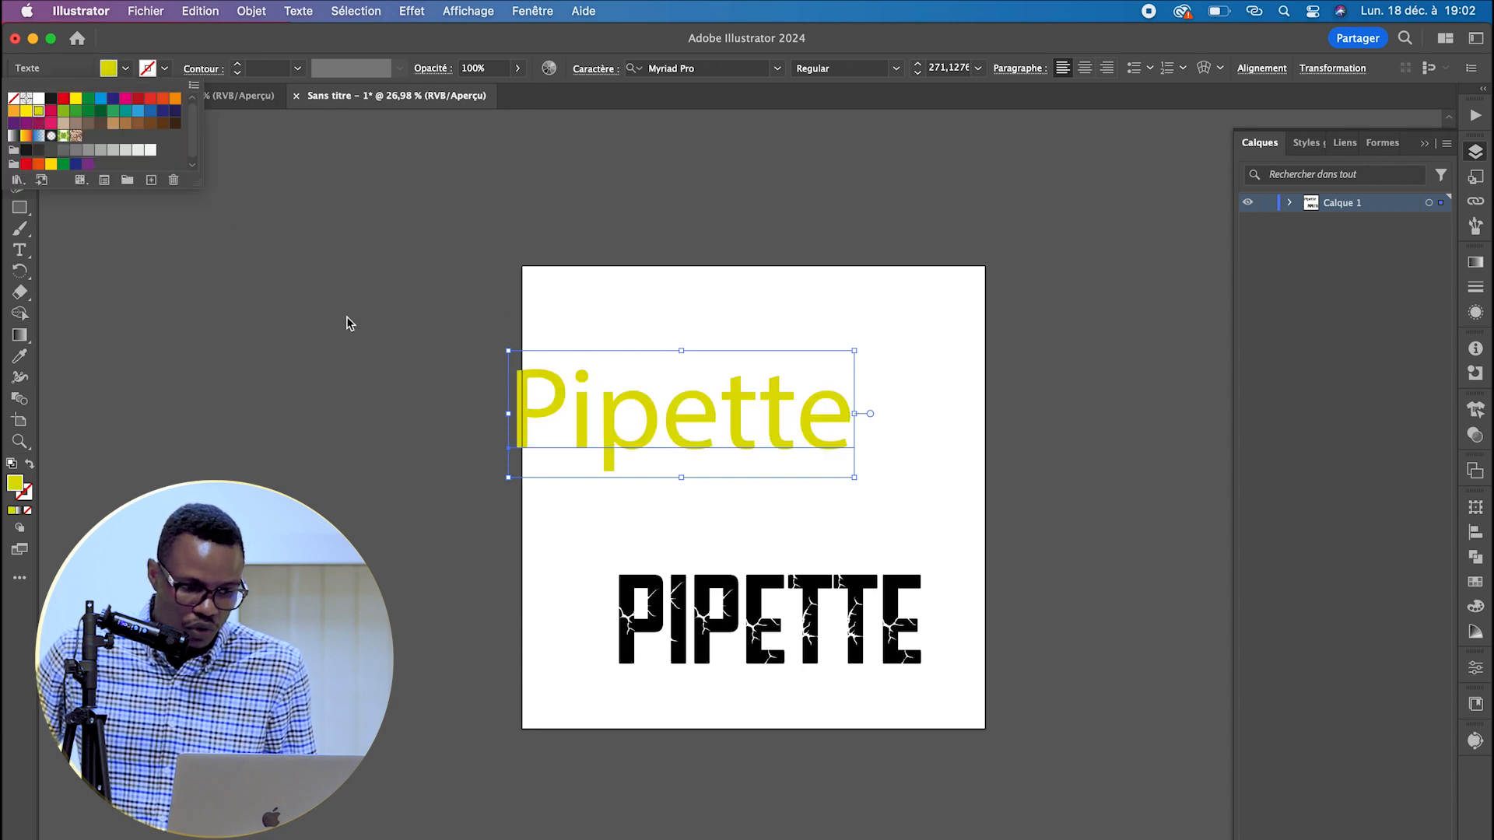
{"action": "left_click", "coordinate": [127, 101]}
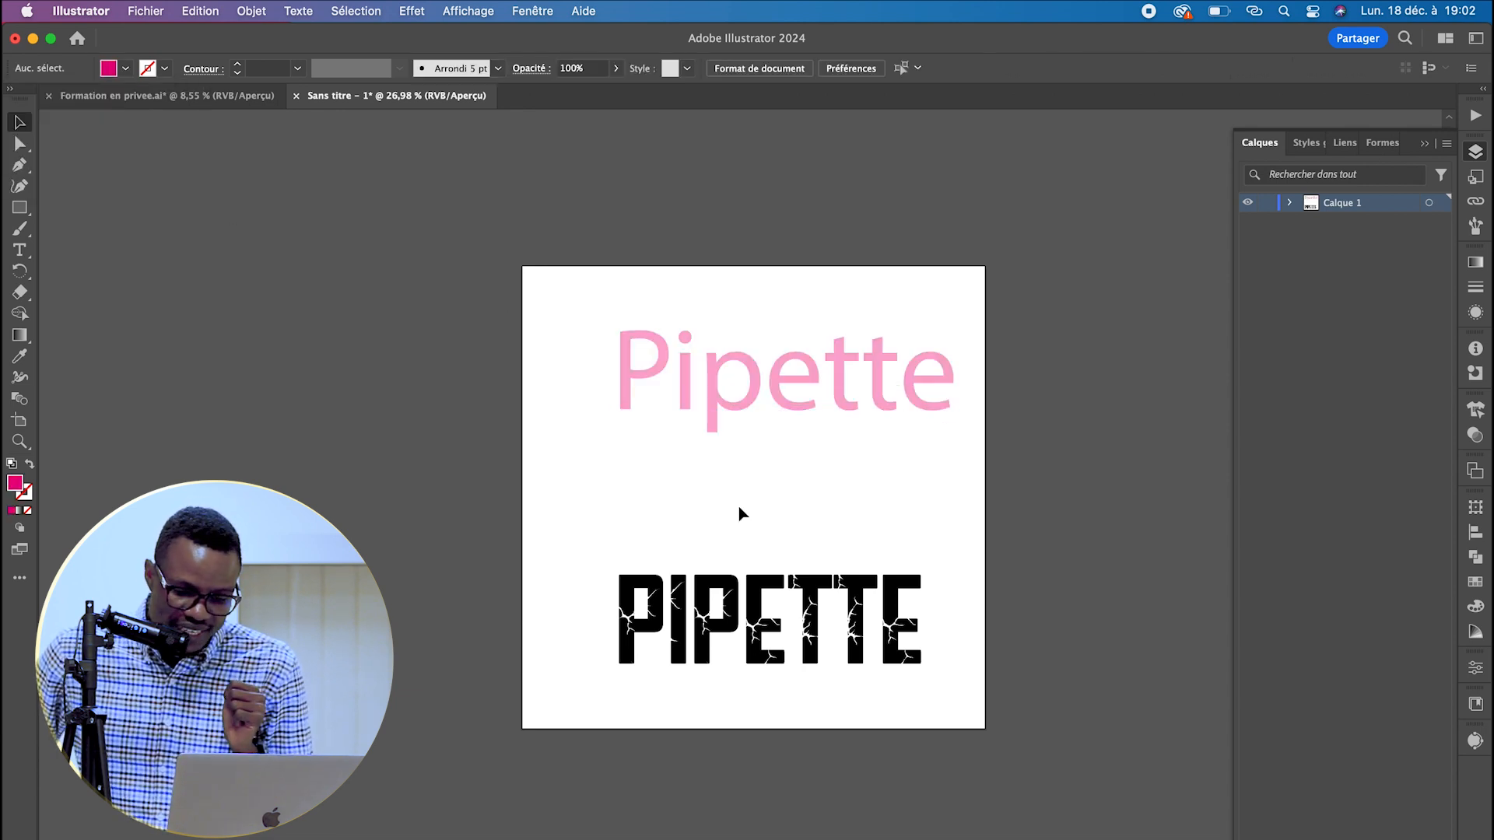
- Apply the upper text's font and magenta fill to the lower CRACK WALL "PIPETTE" text with the Eyedropper
{"action": "left_click", "coordinate": [755, 638]}
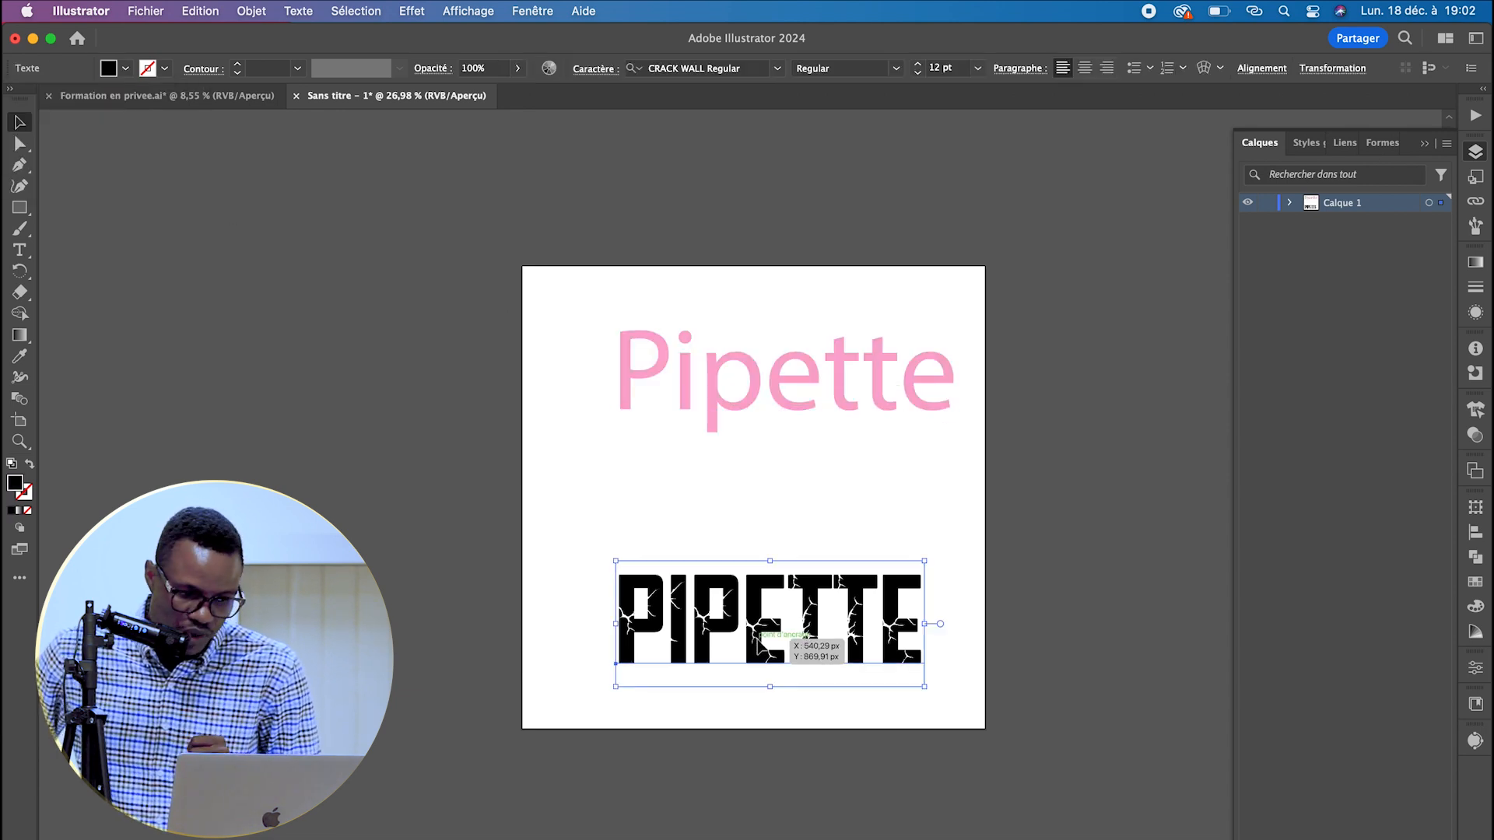
{"action": "left_click", "coordinate": [24, 357]}
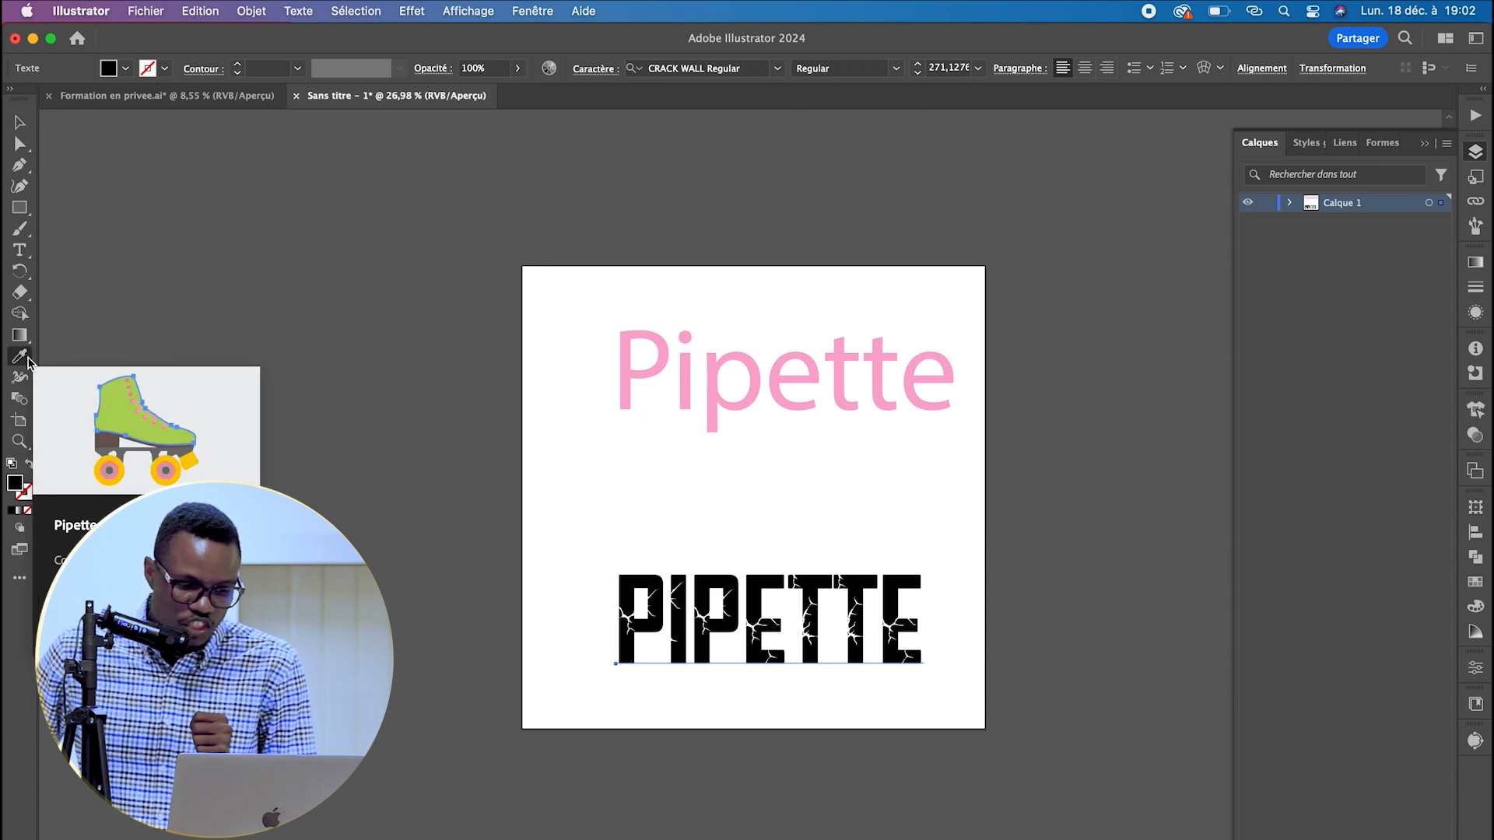
{"action": "left_click", "coordinate": [714, 358]}
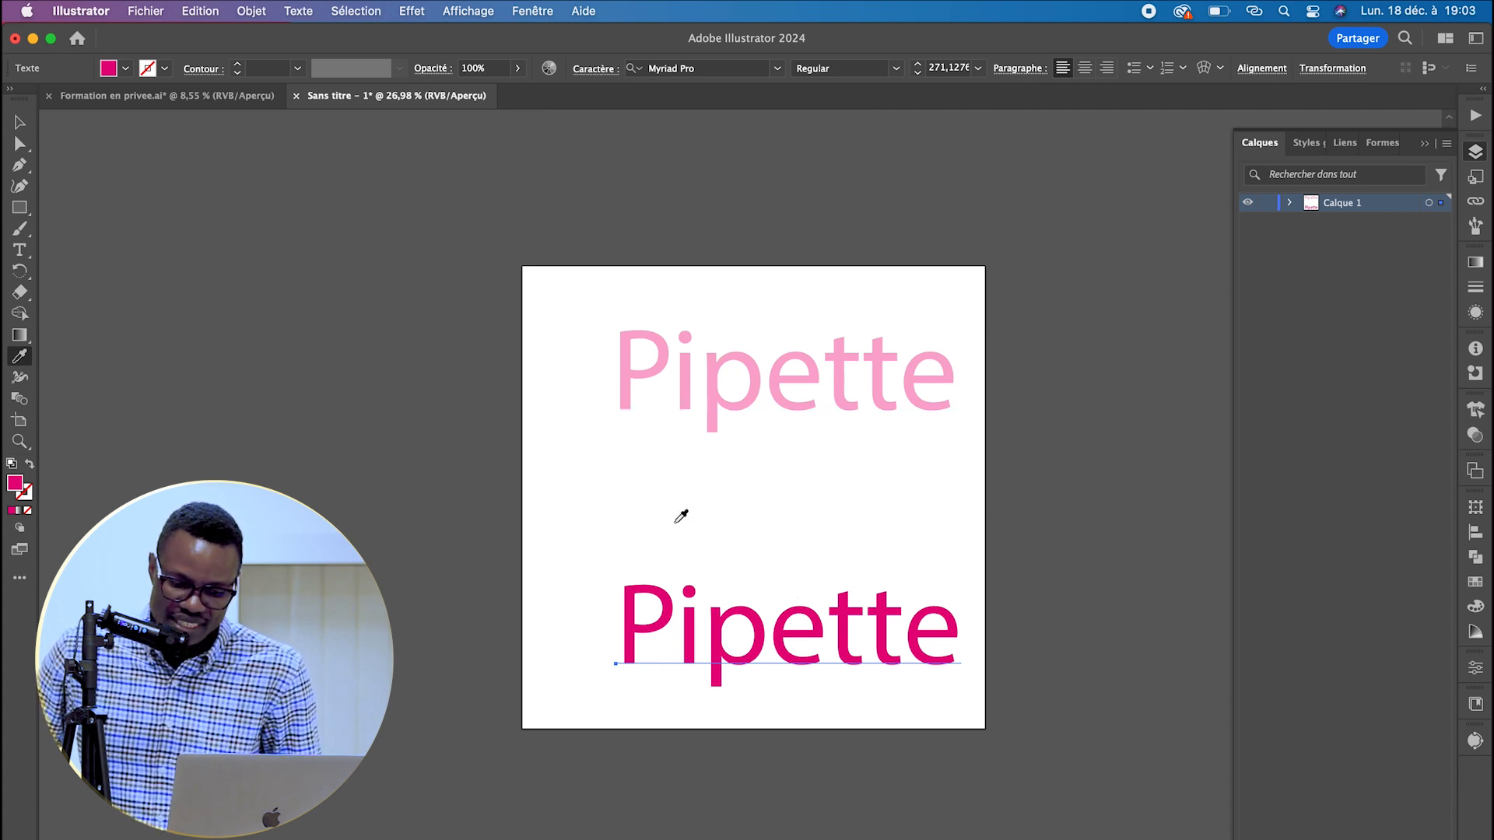
- Draw a square on the canvas outside the artboard's left edge and fill it with green
{"action": "left_click", "coordinate": [24, 207]}
{"action": "left_click_drag", "start_coordinate": [257, 385], "coordinate": [477, 606]}
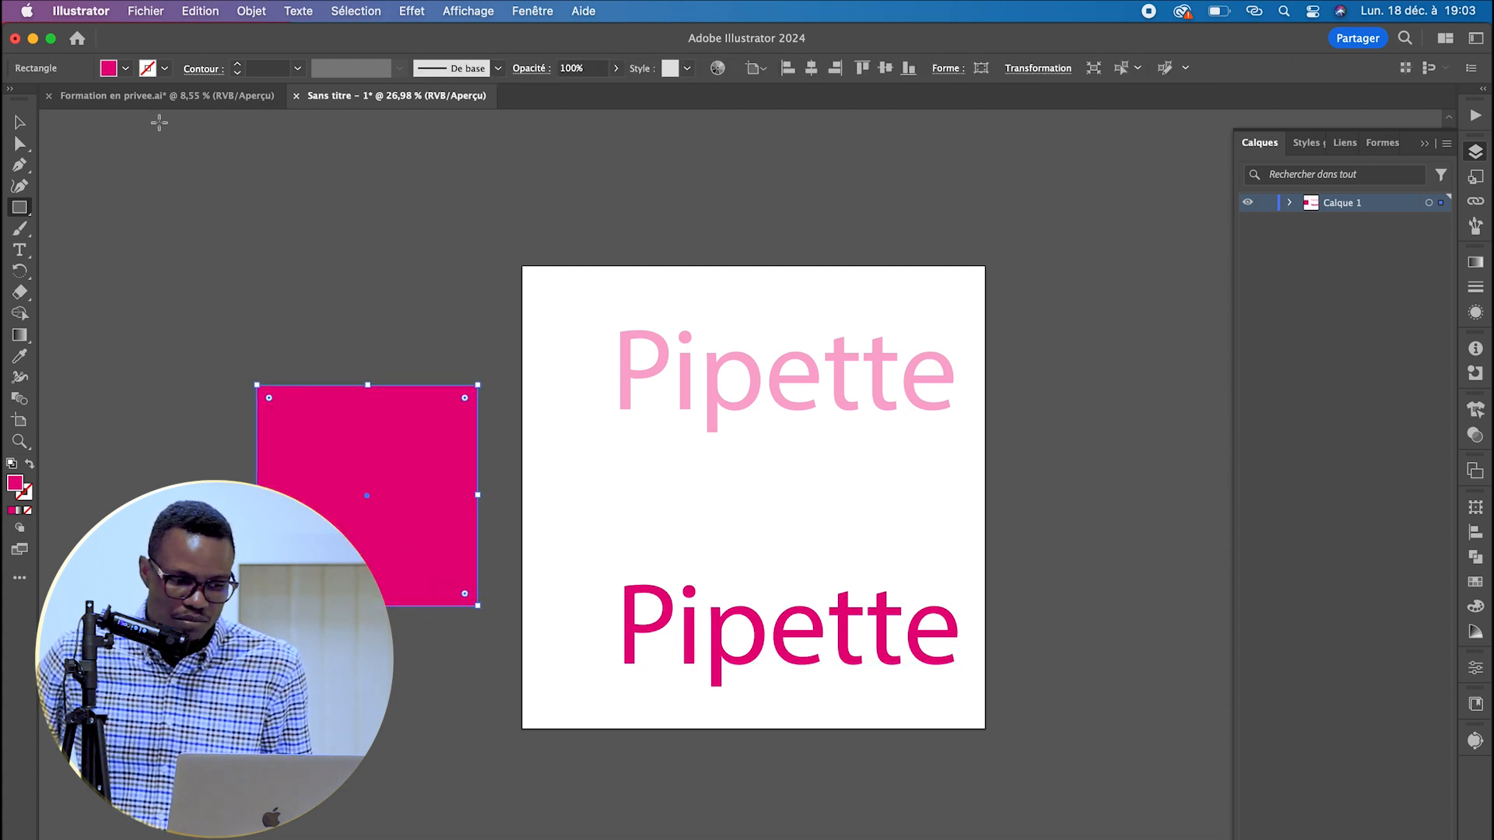
{"action": "left_click", "coordinate": [113, 71]}
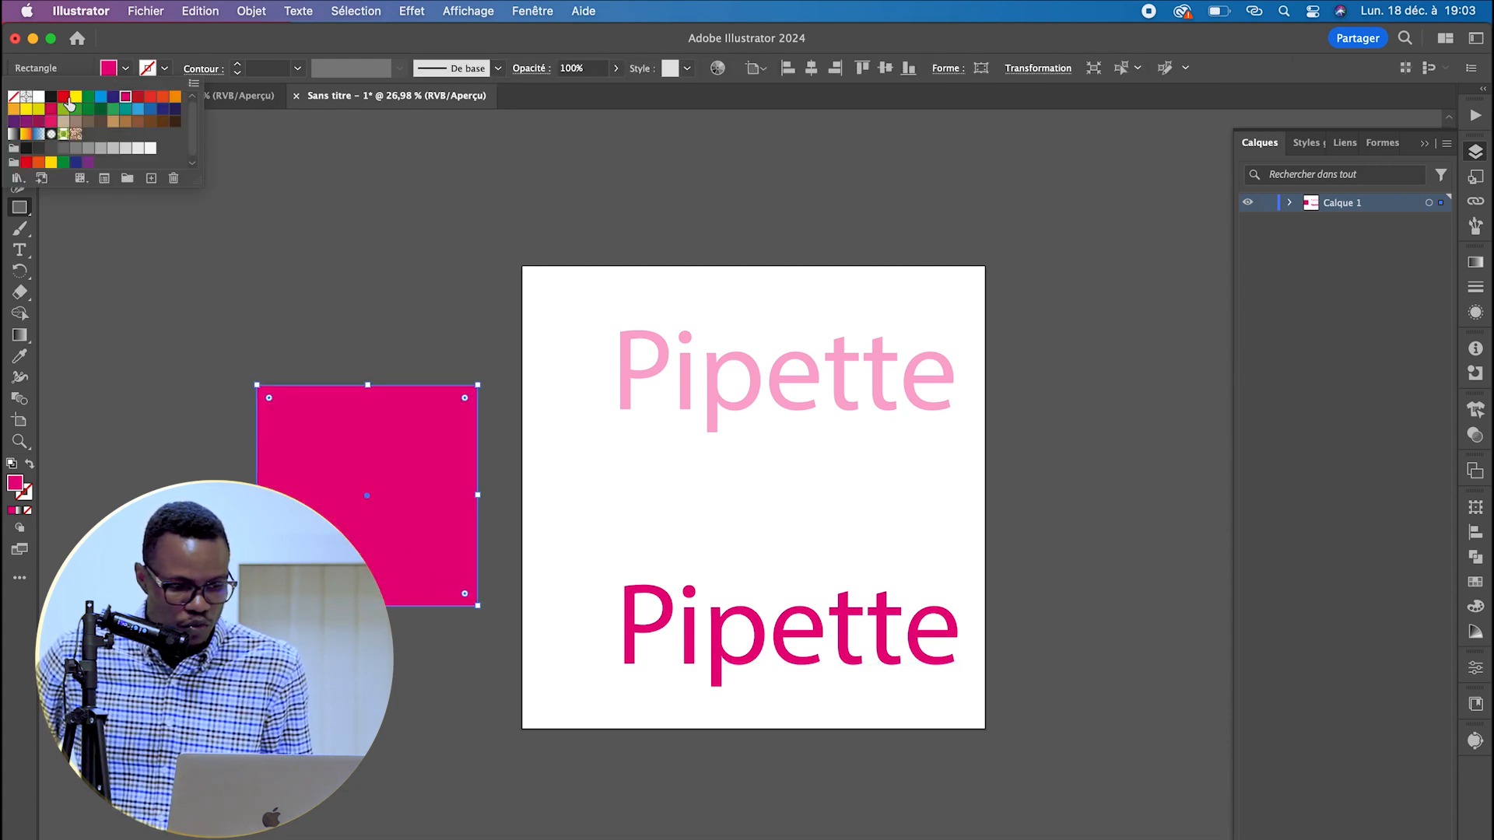
{"action": "left_click", "coordinate": [90, 98]}
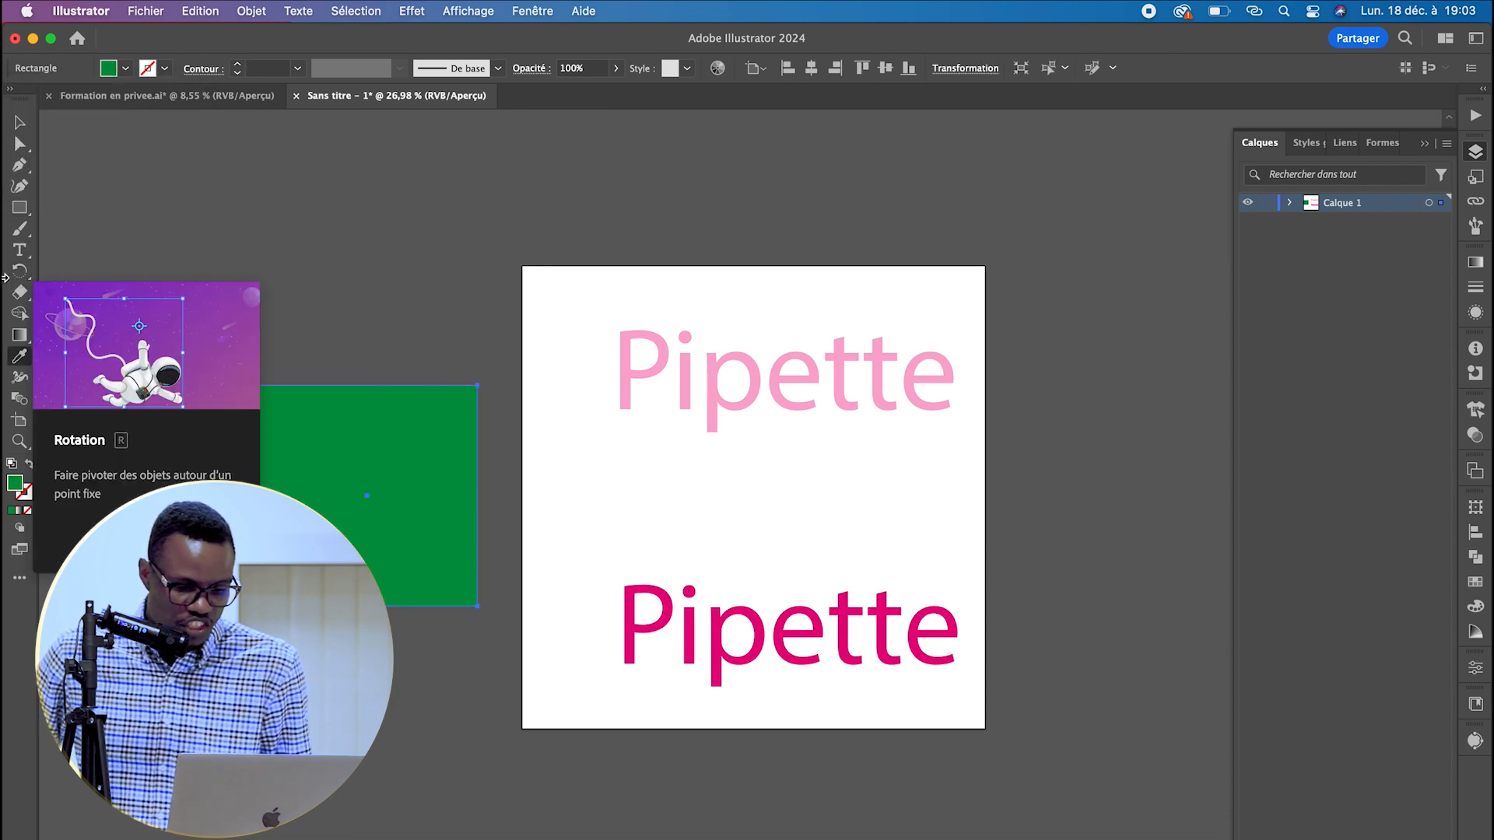
- Apply the upper "Pipette" text's magenta fill to the green square with the Eyedropper
{"action": "left_click", "coordinate": [19, 356]}
{"action": "left_click", "coordinate": [692, 358]}
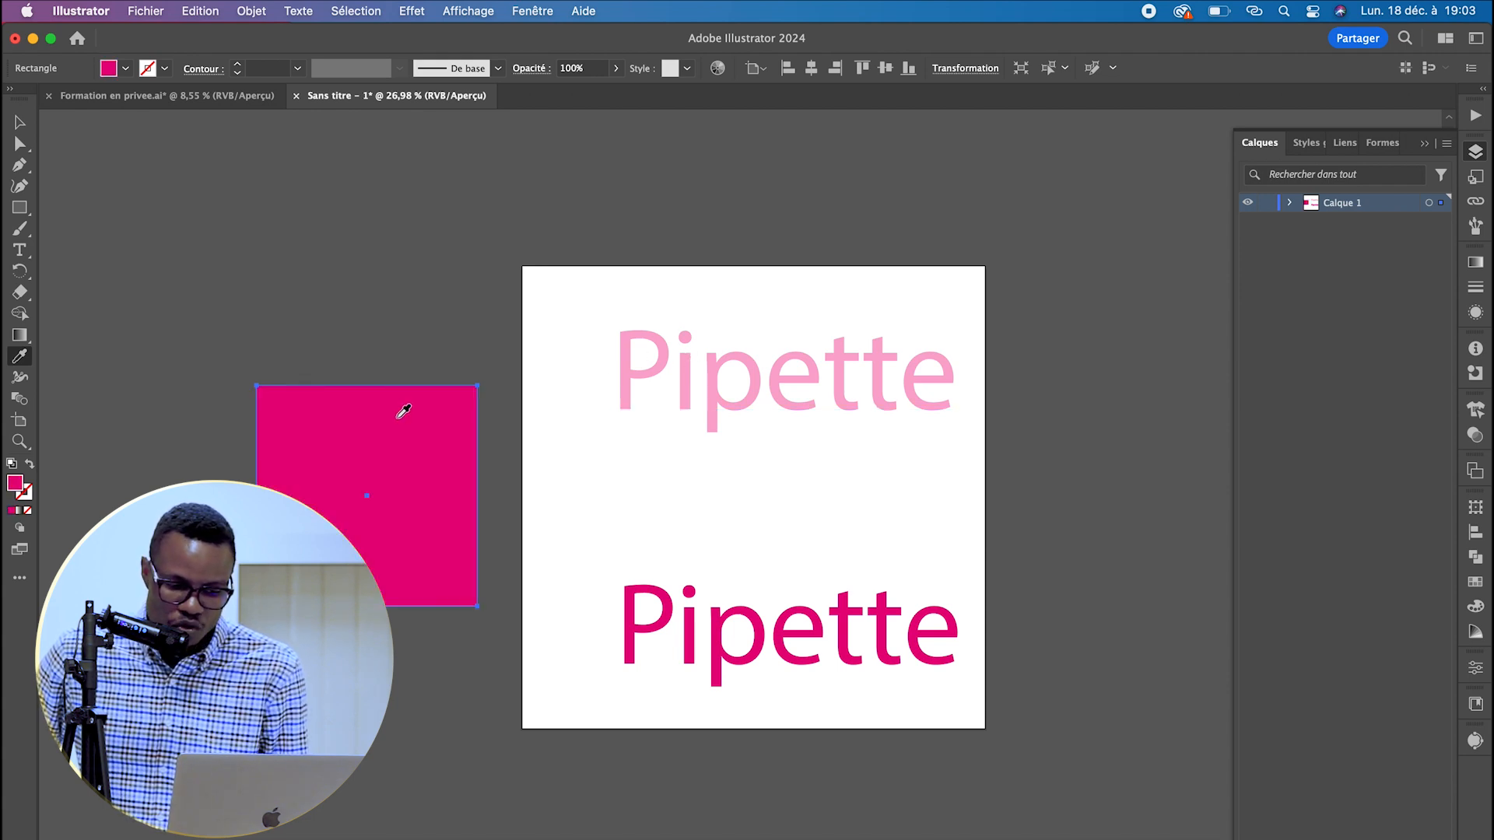
- Lower the magenta square's opacity to 28% and move it across the artboard's top edge, overlapping the upper text
{"action": "left_click", "coordinate": [615, 68]}
{"action": "left_click", "coordinate": [566, 91]}
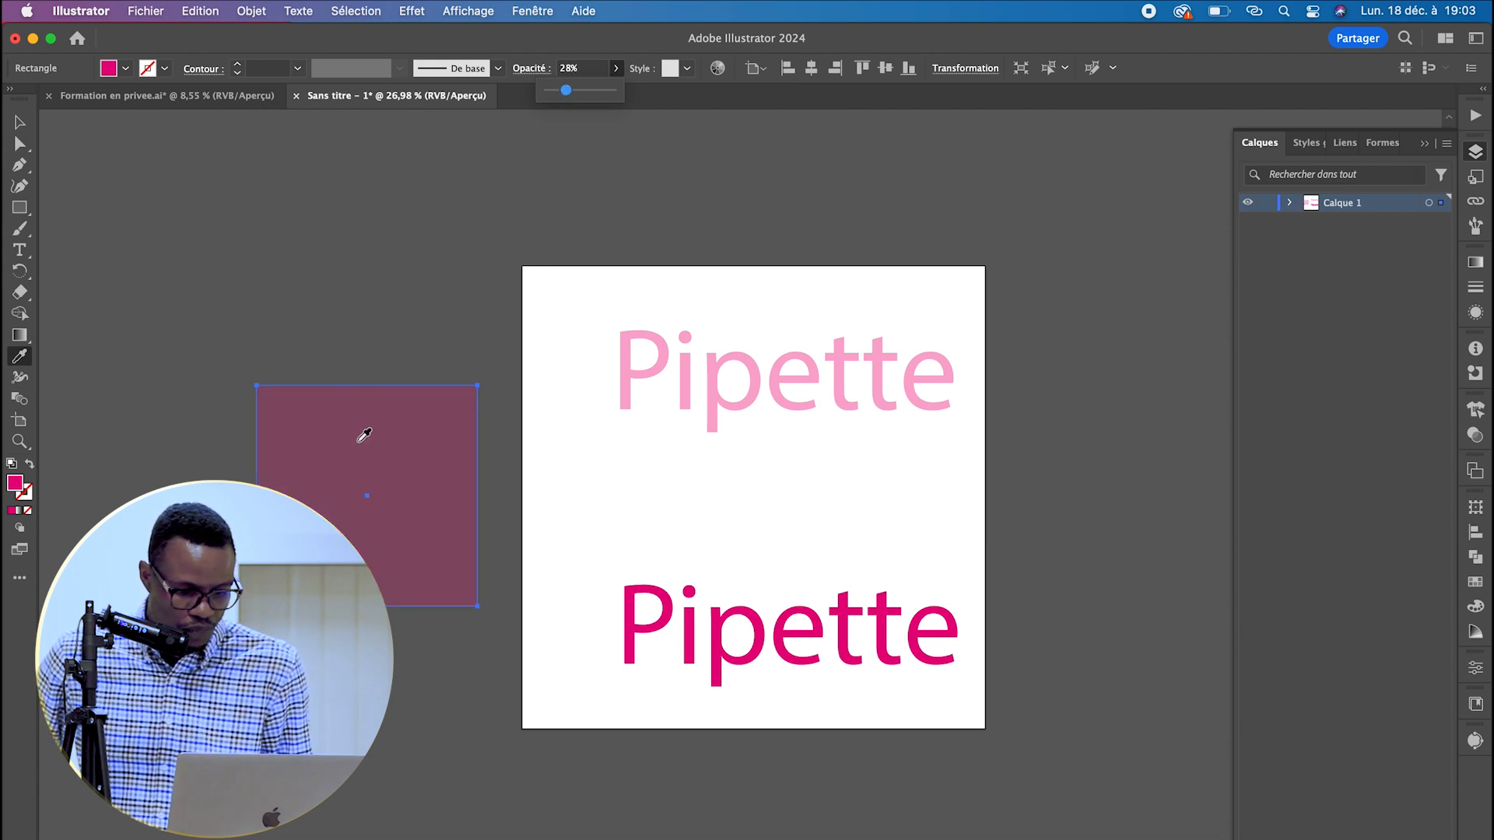
{"action": "left_click", "coordinate": [21, 123]}
{"action": "left_click_drag", "start_coordinate": [320, 481], "coordinate": [697, 252]}
- Draw an upright rectangle on the canvas left of the artboard and fill it with blue
{"action": "left_click", "coordinate": [16, 210]}
{"action": "left_click_drag", "start_coordinate": [130, 243], "coordinate": [306, 459]}
{"action": "left_click", "coordinate": [113, 72]}
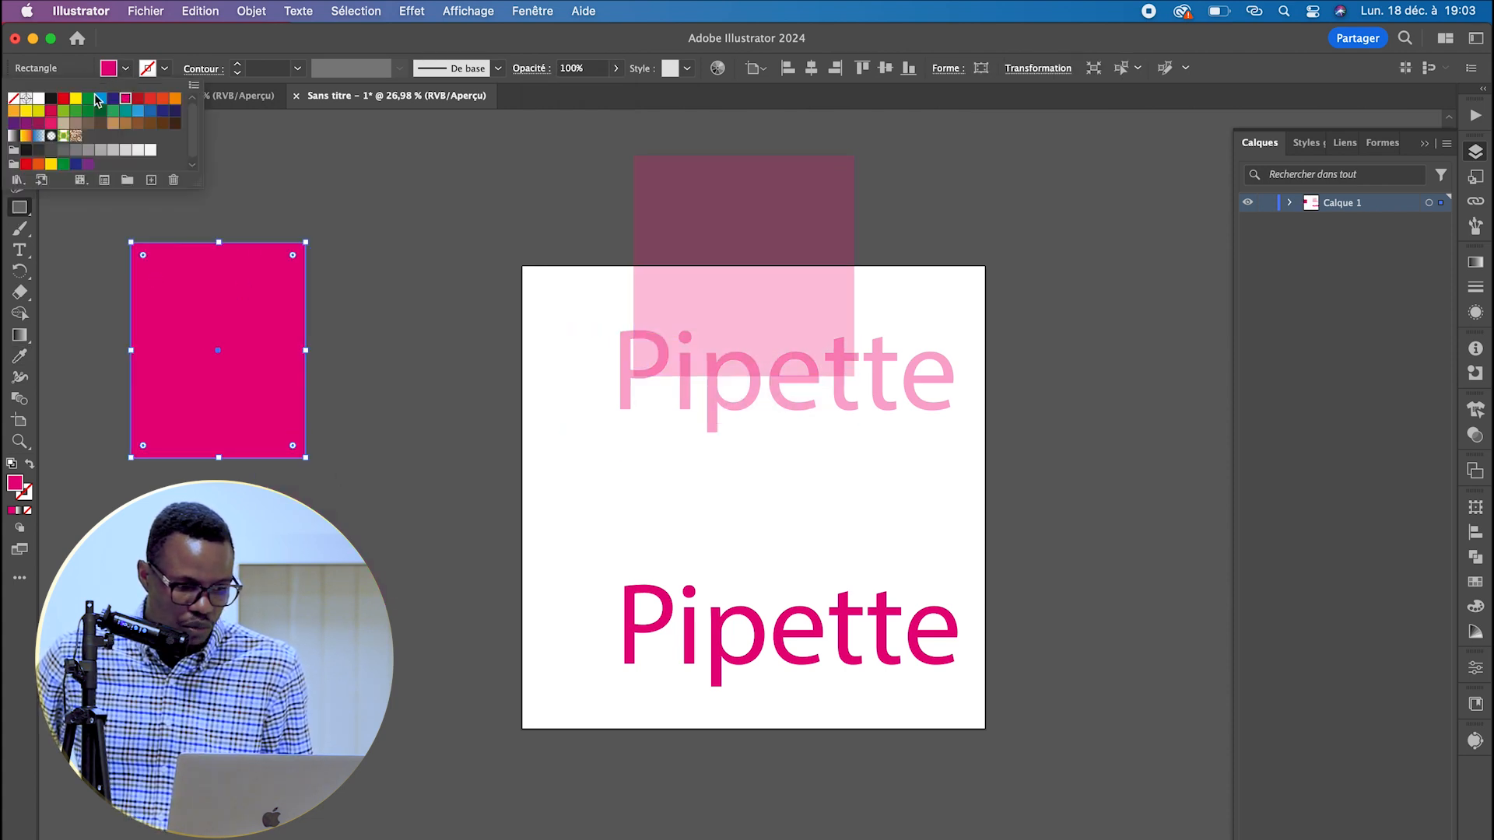
{"action": "left_click", "coordinate": [98, 104]}
- Move the blue rectangle across the artboard's right edge and apply the translucent magenta square's fill and opacity with the Eyedropper
{"action": "left_click", "coordinate": [20, 122]}
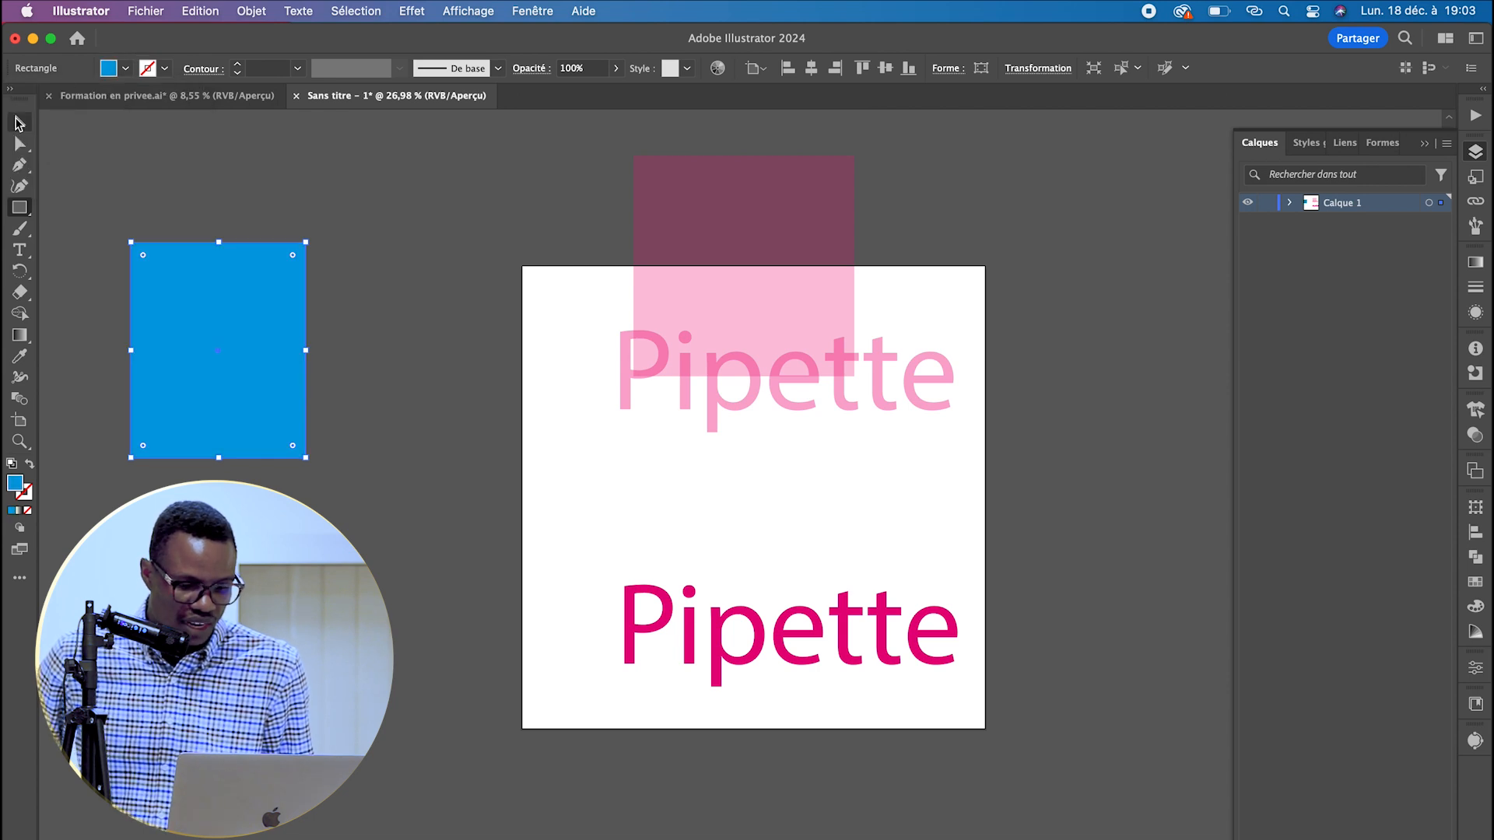
{"action": "left_click_drag", "start_coordinate": [163, 358], "coordinate": [938, 530]}
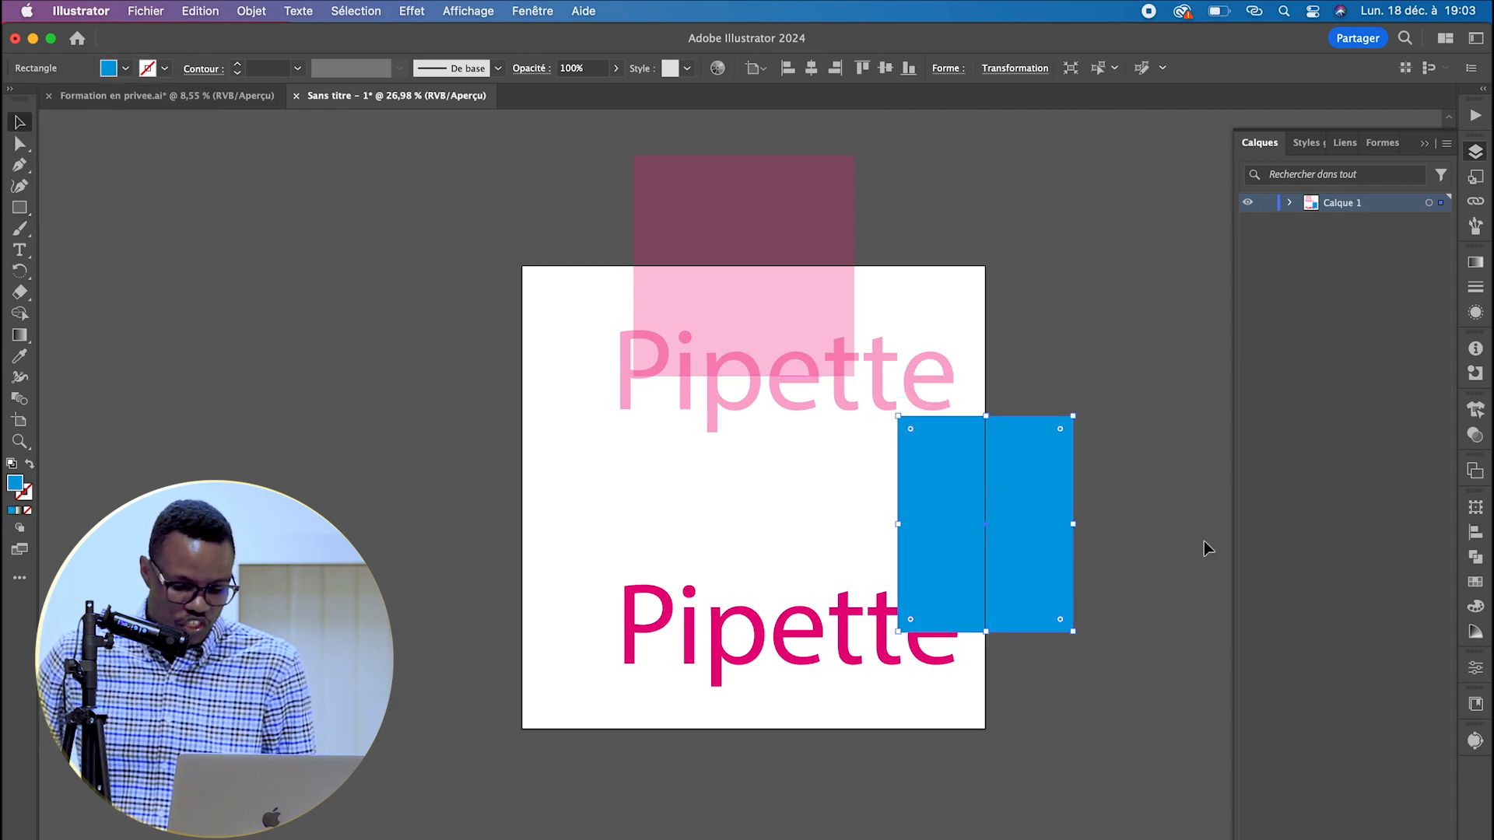
{"action": "key", "text": "i"}
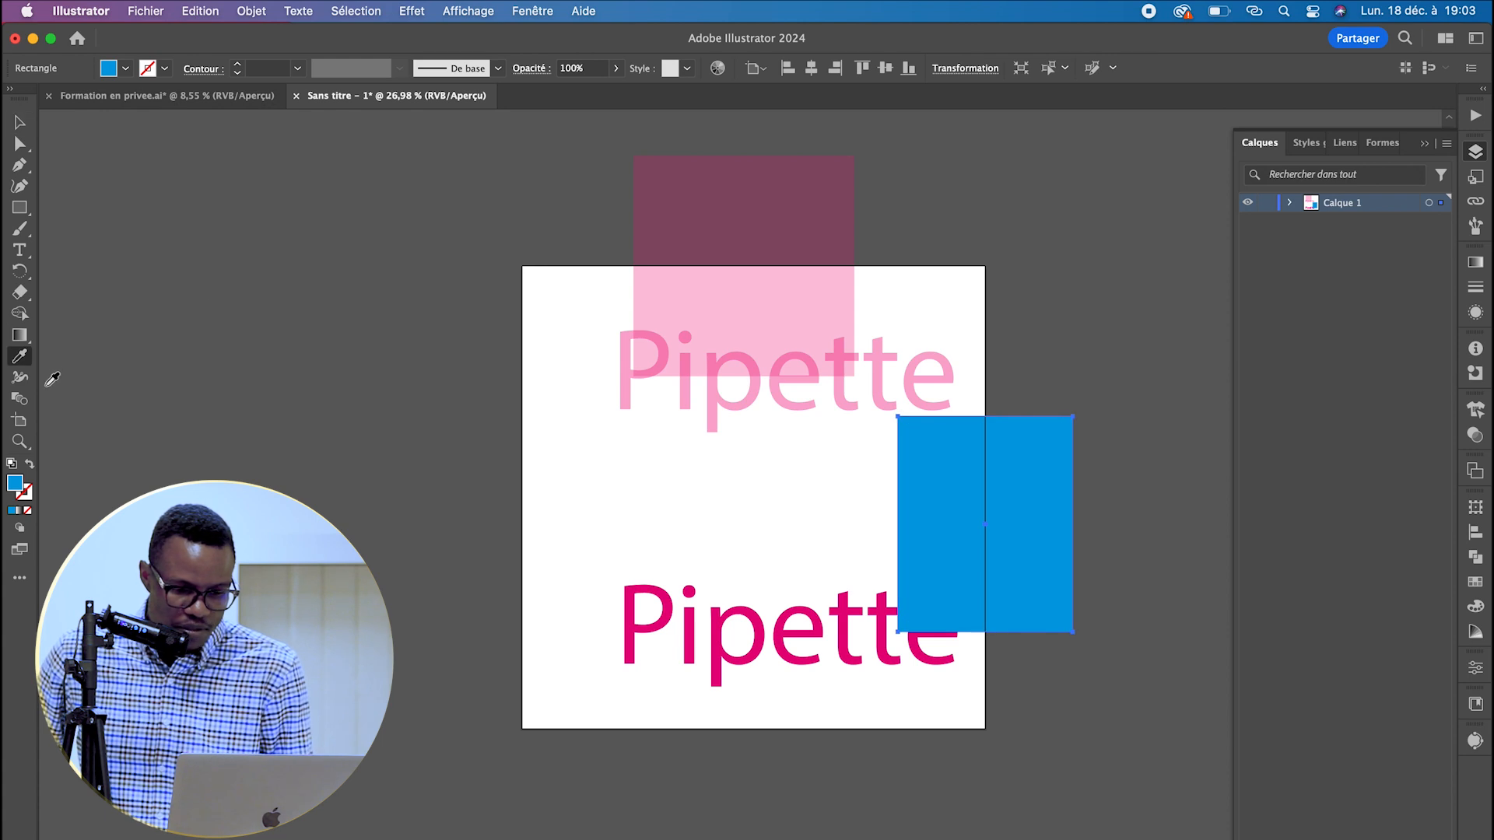
{"action": "left_click", "coordinate": [725, 194]}
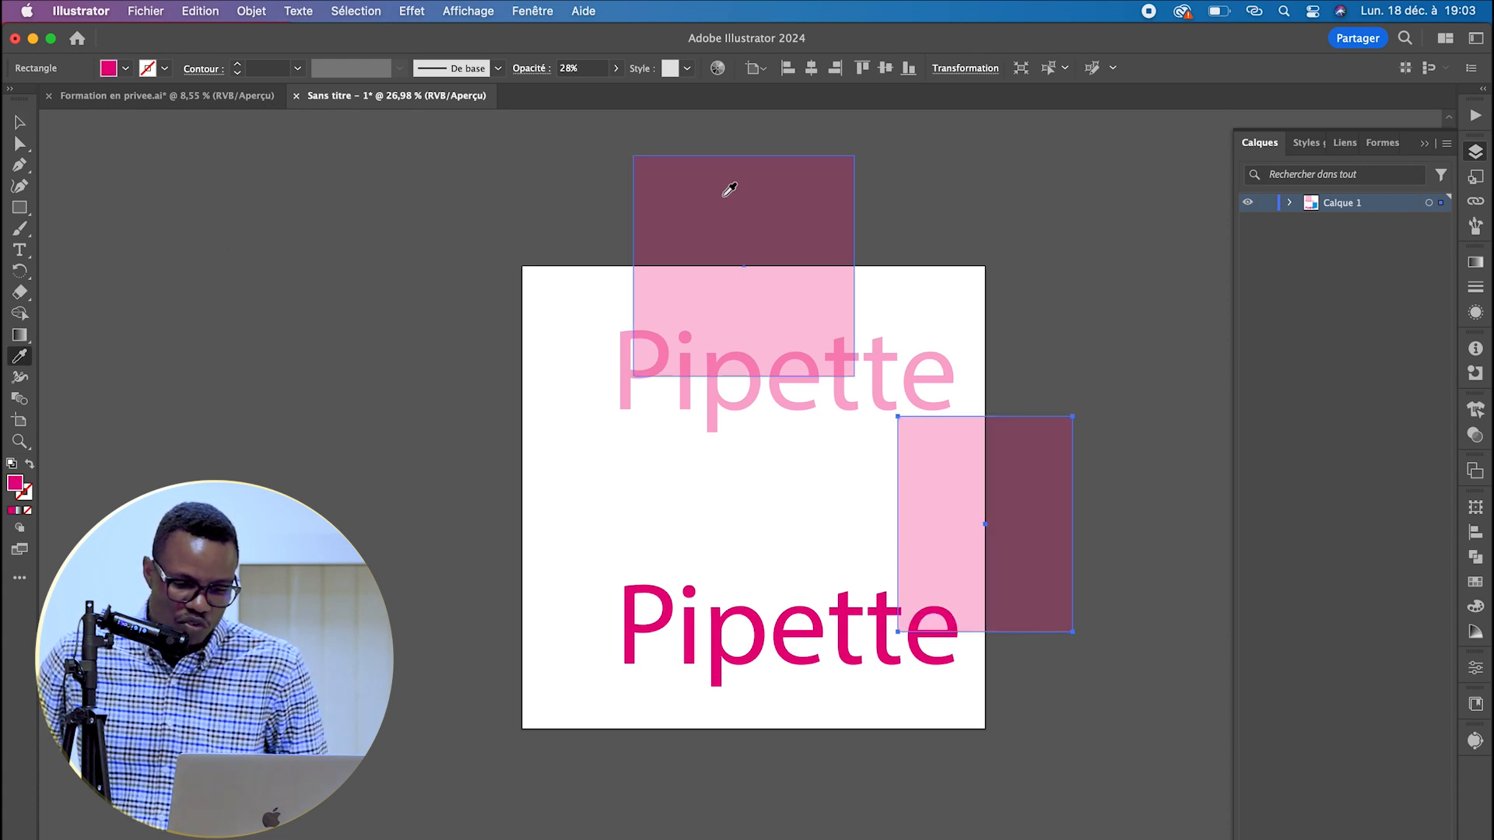